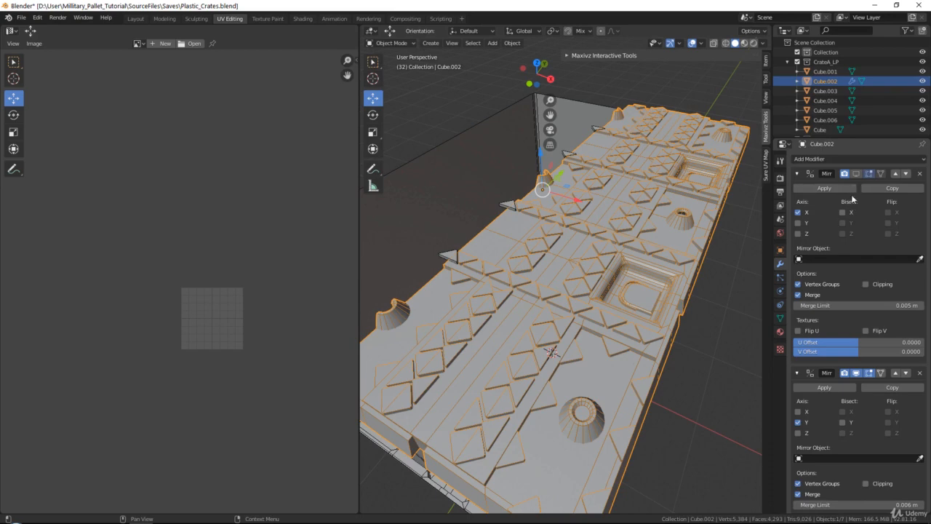
Paste a copy of the pallet object and move the copy into the Backup collection
left_click(856, 175)
middle_click_drag(598, 215, 636, 254)
scroll(618, 232, "down", 3)
scroll(867, 92, "down", 2)
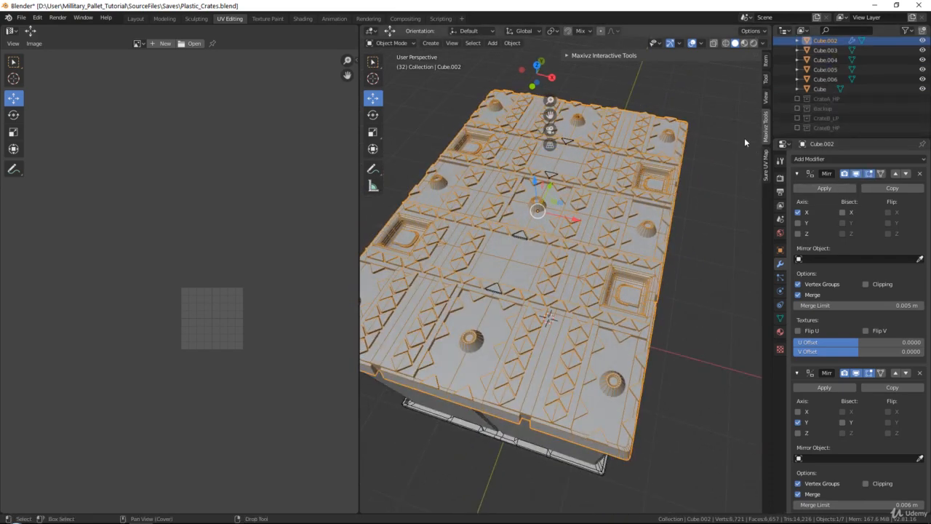
middle_click_drag(603, 210, 576, 209)
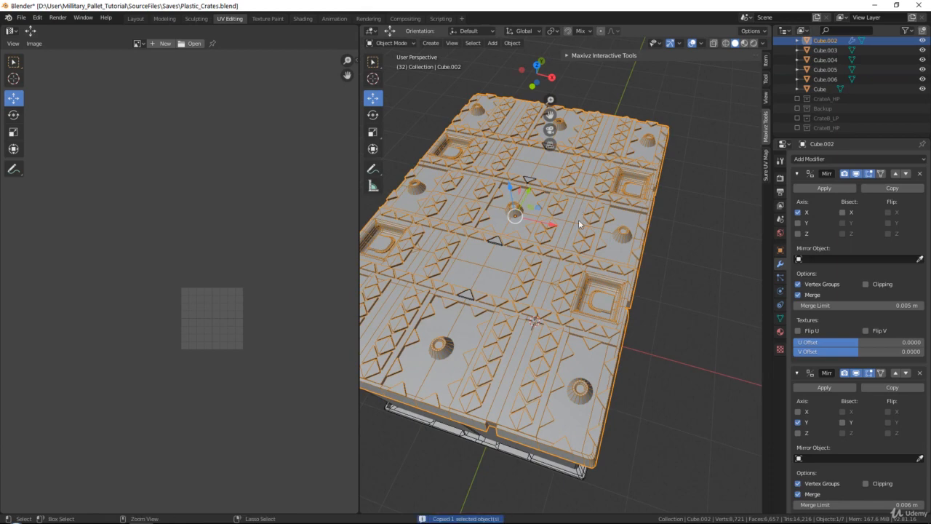
key("ctrl+v")
key("q")
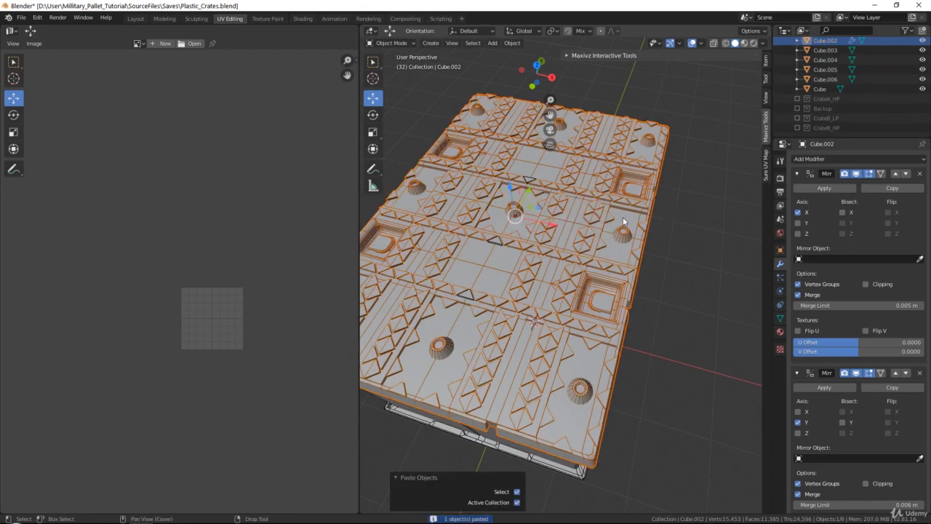
middle_click_drag(623, 216, 591, 206)
right_click(590, 206)
left_click(570, 332)
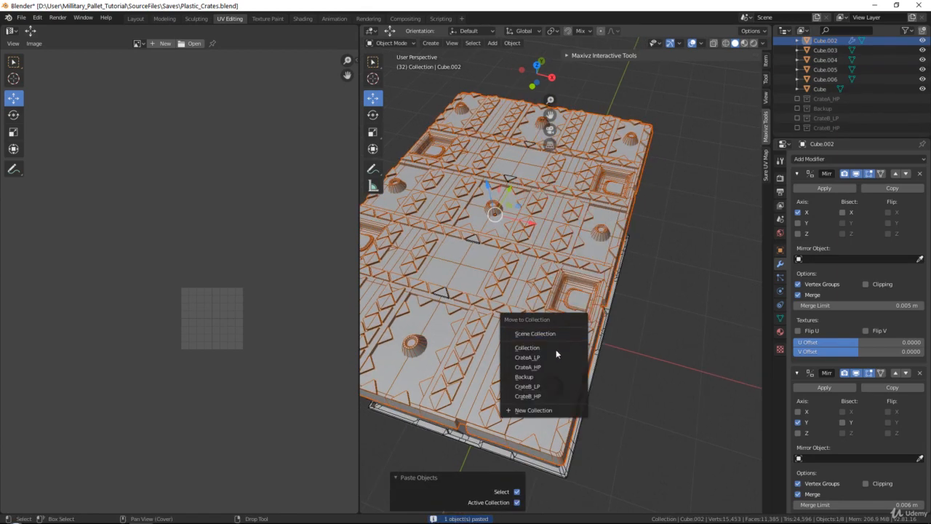
left_click(553, 372)
left_click(534, 326)
middle_click_drag(534, 325, 563, 311, "shift")
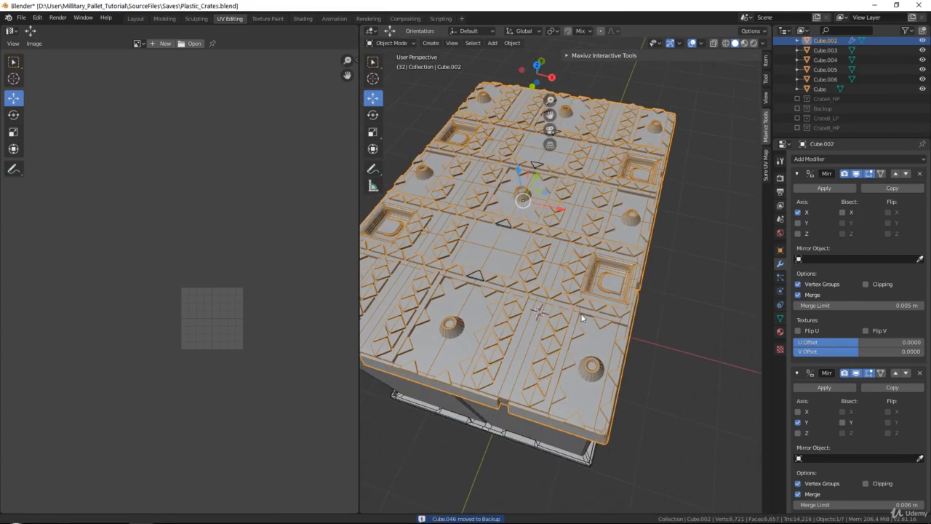
Apply both Mirror modifiers on the pallet and enter Edit Mode
left_click(829, 188)
left_click(829, 188)
key("Tab")
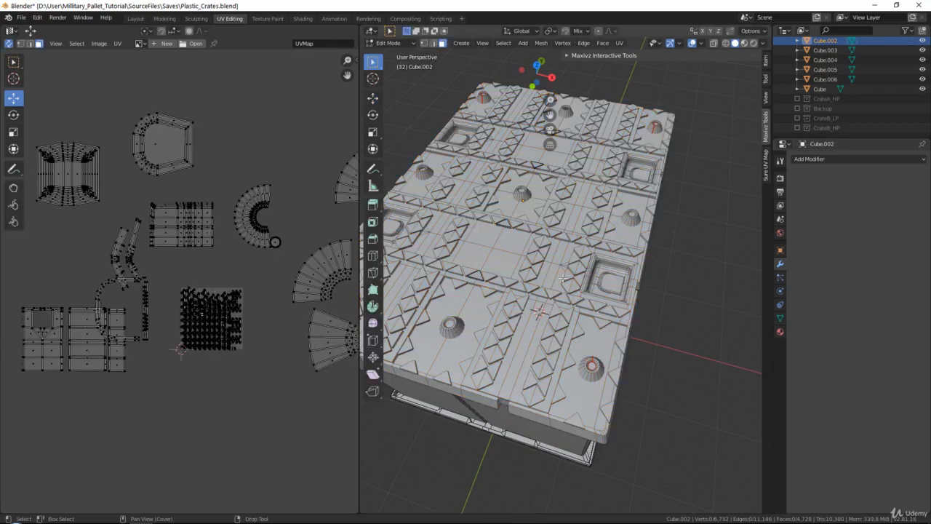
Select all of the pallet's geometry to show its full UV layout
middle_click_drag(562, 277, 591, 303, "shift")
middle_click_drag(247, 291, 235, 259)
scroll(236, 259, "up", 1)
middle_click_drag(459, 229, 451, 247, "shift")
key("a")
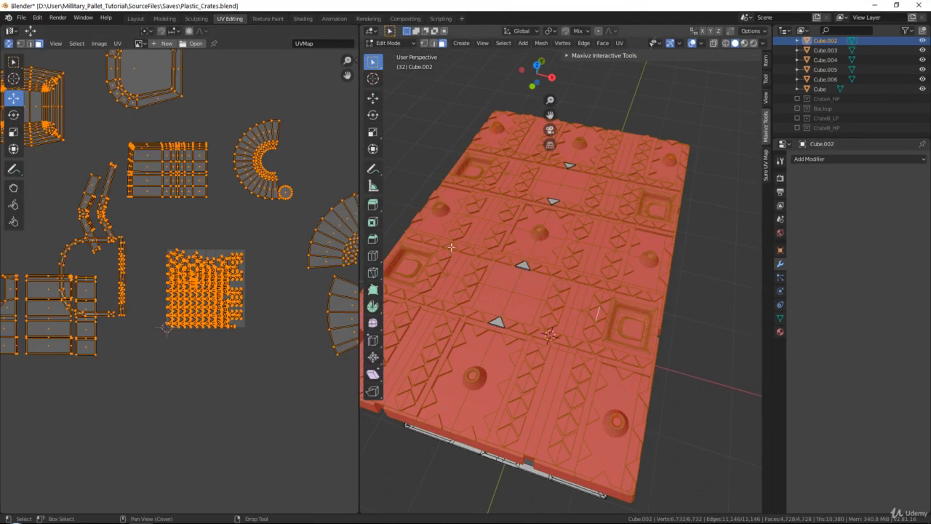
middle_click_drag(289, 198, 243, 257)
scroll(281, 148, "up", 5)
scroll(265, 173, "down", 4)
middle_click_drag(174, 243, 193, 219)
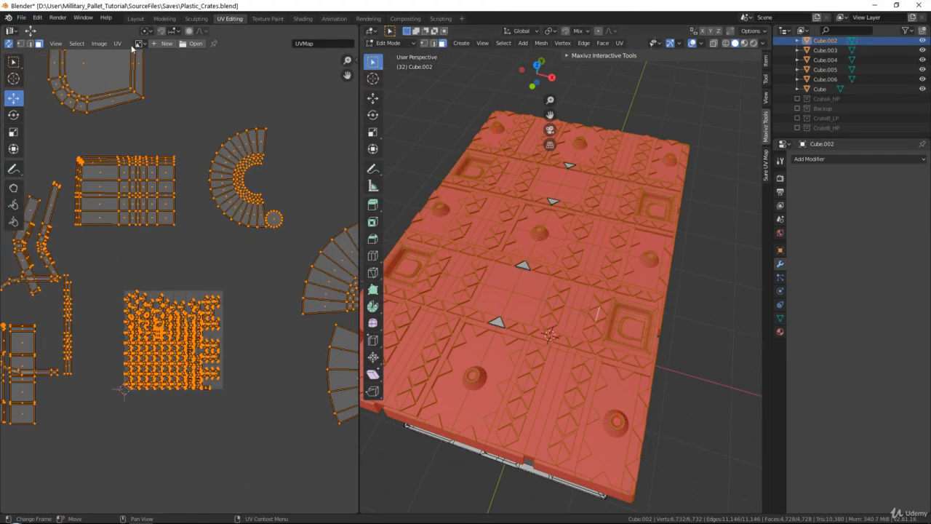
Apply the pallet object's transforms in Object Mode and return to Edit Mode
key("Tab")
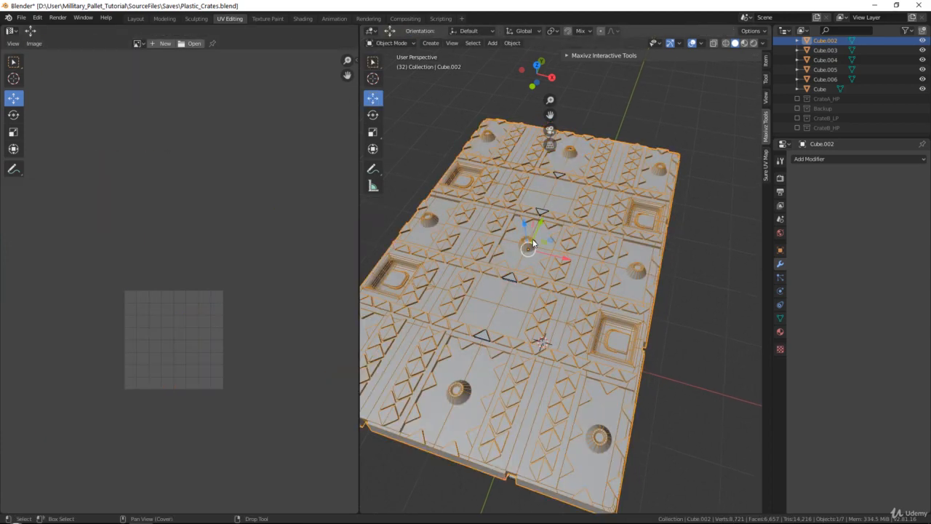
key("ctrl+a")
left_click(544, 241)
key("Tab")
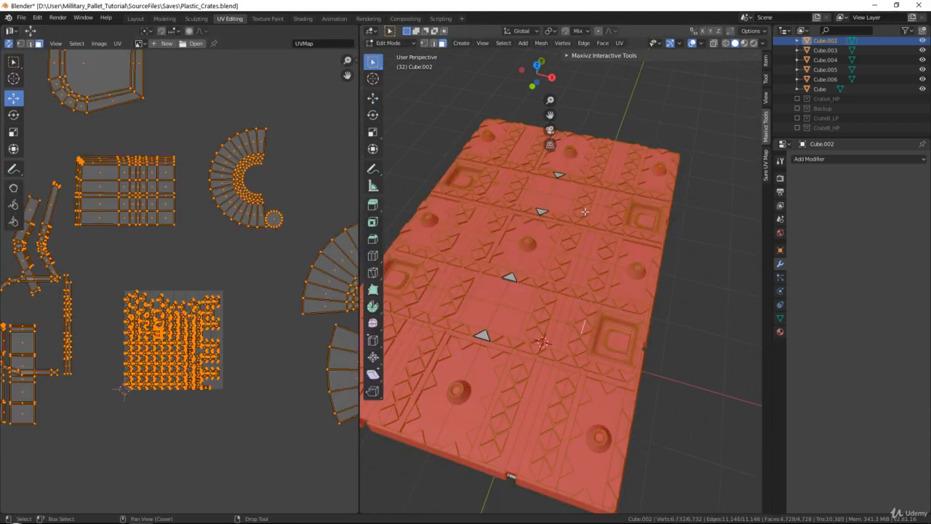
Average the scale of all UV islands
left_click(117, 45)
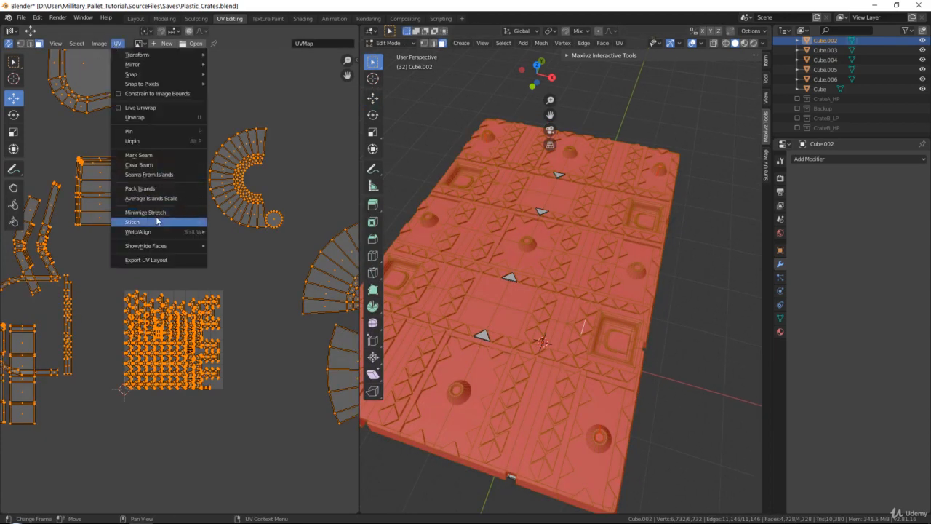
left_click(160, 195)
Pack the UV islands into the UV space and deselect everything
left_click(118, 43)
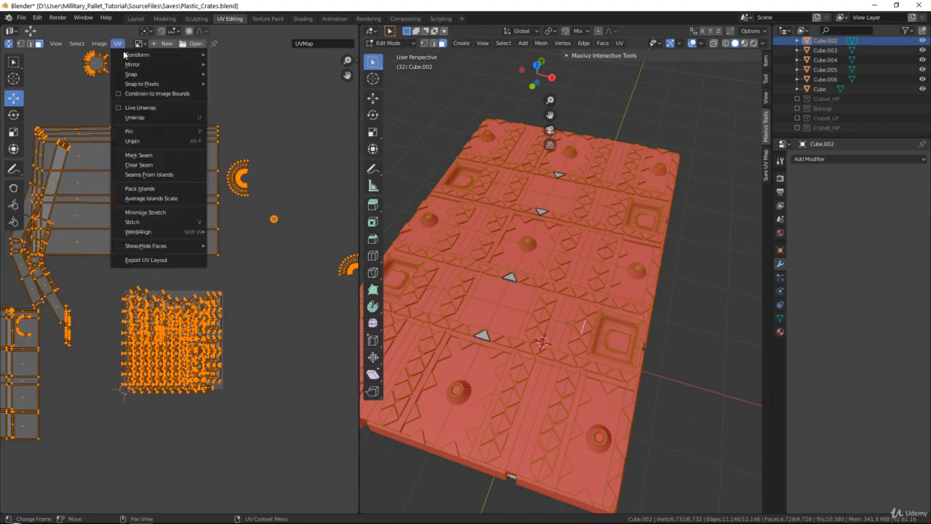
left_click(149, 189)
middle_click_drag(211, 319, 211, 255)
key("alt+a")
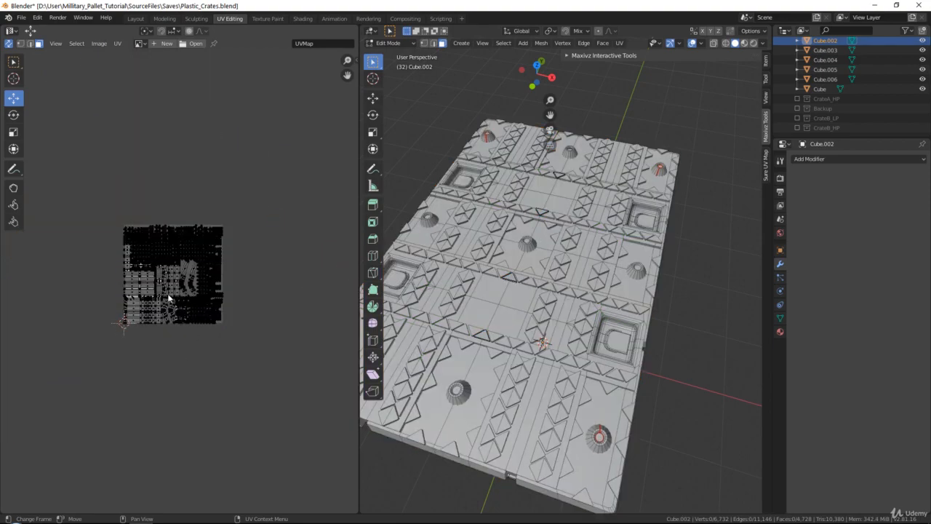
Select the large panel UV island and move it down out of the packed layout
scroll(170, 297, "up", 8)
middle_click_drag(132, 311, 262, 276)
middle_click_drag(182, 307, 217, 207)
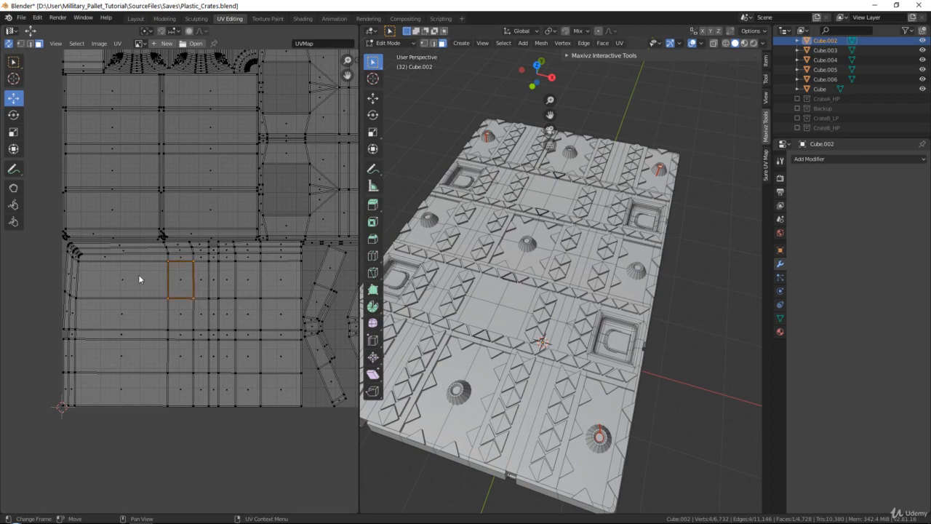
key("ctrl+l")
left_click_drag(126, 287, 75, 382)
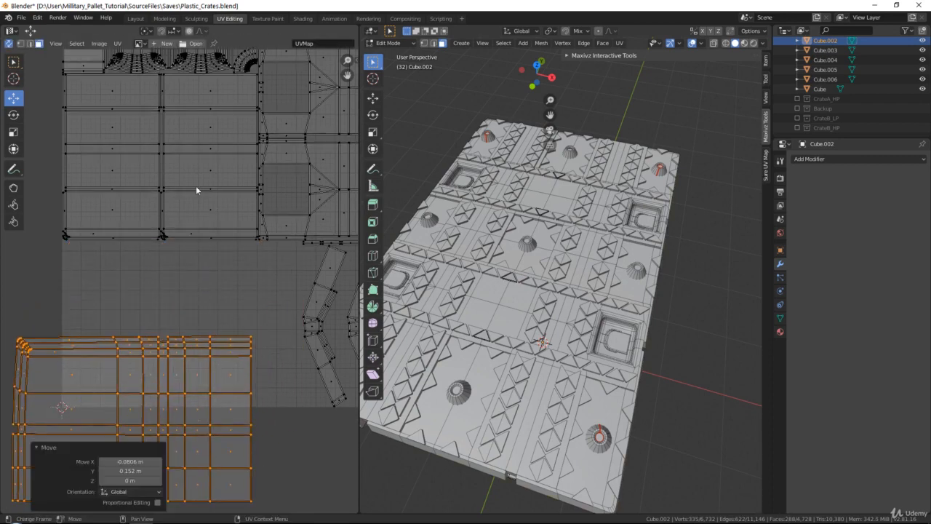
middle_click_drag(196, 190, 166, 386)
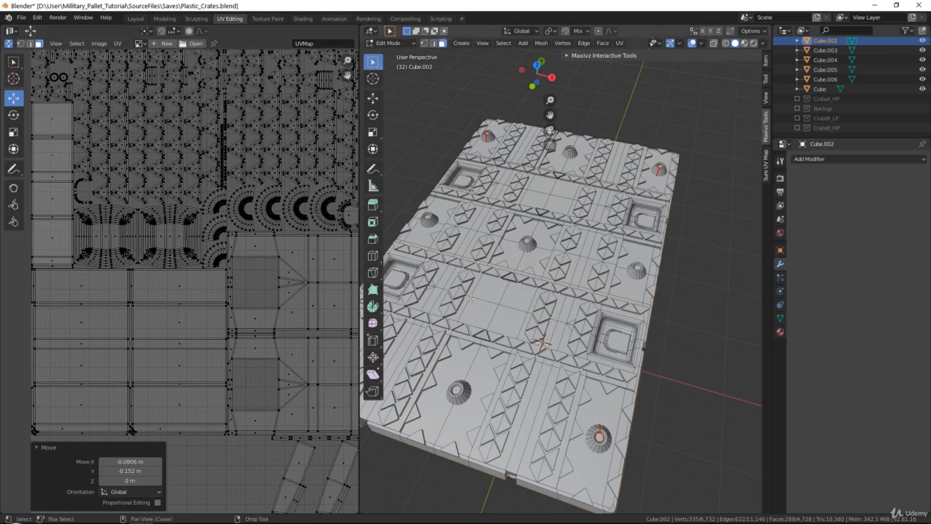
scroll(182, 227, "down", 3)
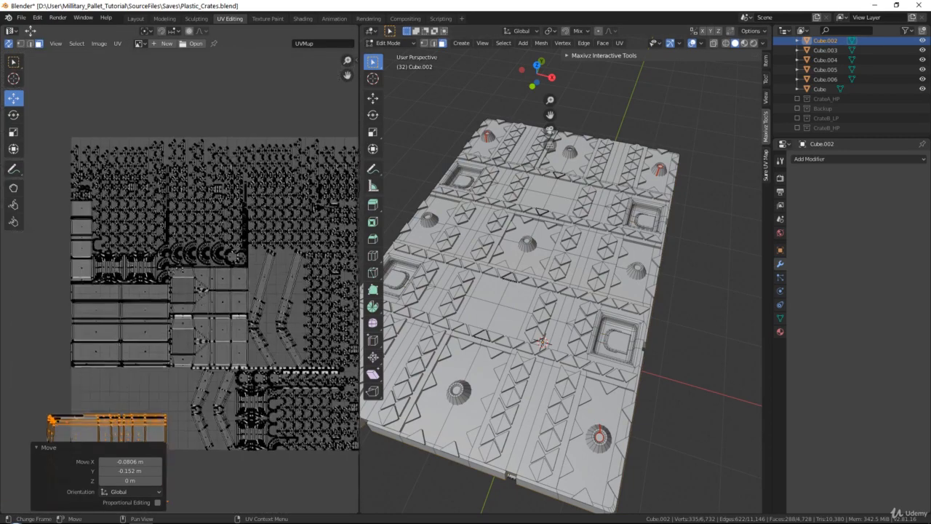
Move the two square-recess UV islands outside the packed layout to the left
scroll(182, 228, "up", 3)
key("l")
scroll(226, 291, "up", 2)
middle_click_drag(166, 207, 243, 311)
scroll(244, 312, "down", 2)
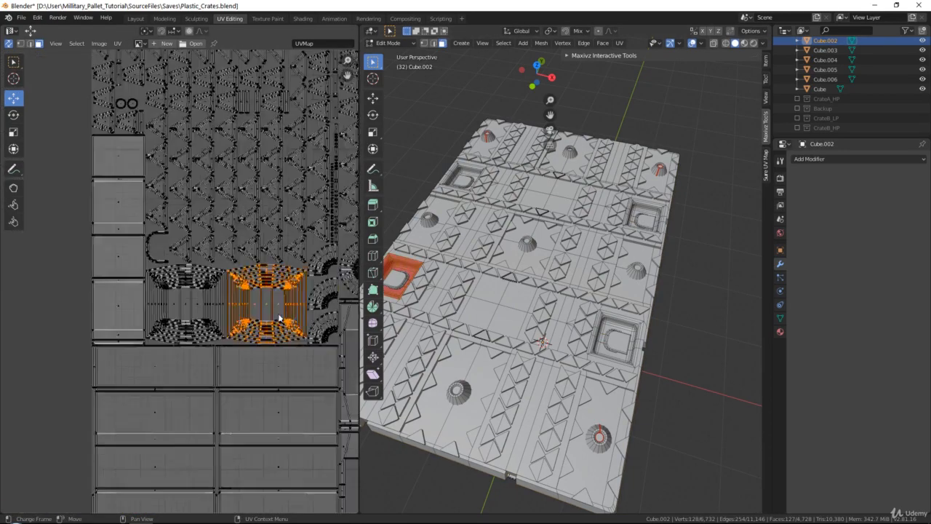
key("g")
left_click(35, 332)
key("l")
key("g")
left_click(33, 221)
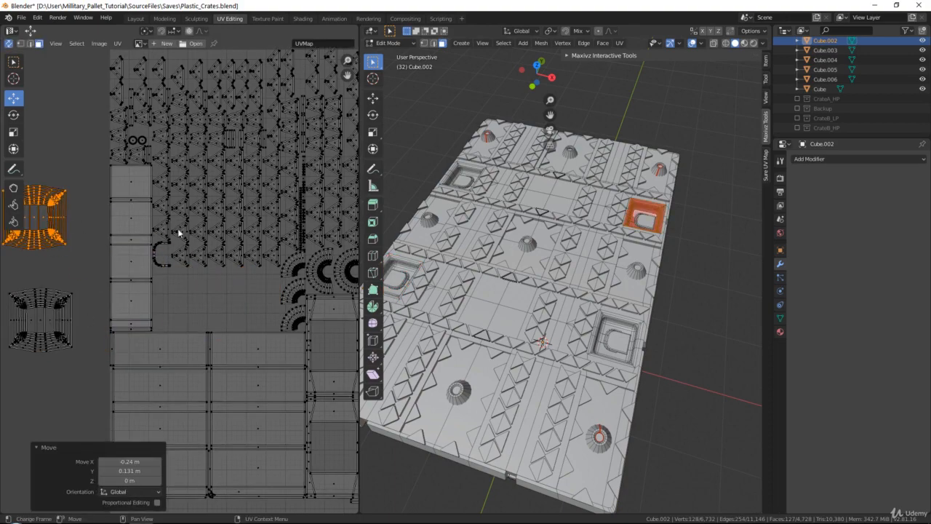
Select the top-row strip UV island and move it outside the packed layout
scroll(179, 233, "down", 5)
middle_click_drag(307, 232, 355, 248)
scroll(177, 282, "up", 2)
scroll(179, 283, "up", 2)
left_click(177, 283)
key("l")
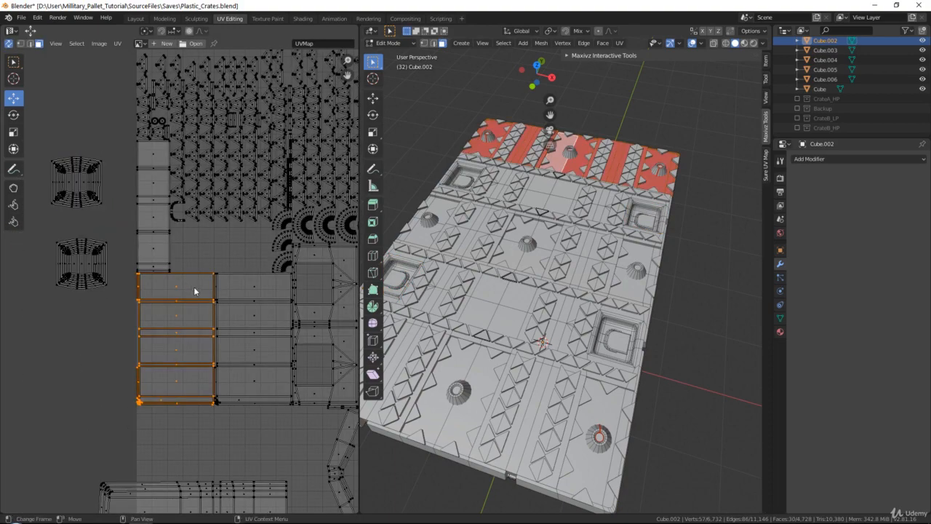
key("g")
left_click(76, 329)
Try moving a single UV edge and a single face of the strip, undoing each move
scroll(144, 227, "up", 1)
left_click(144, 227)
key("g")
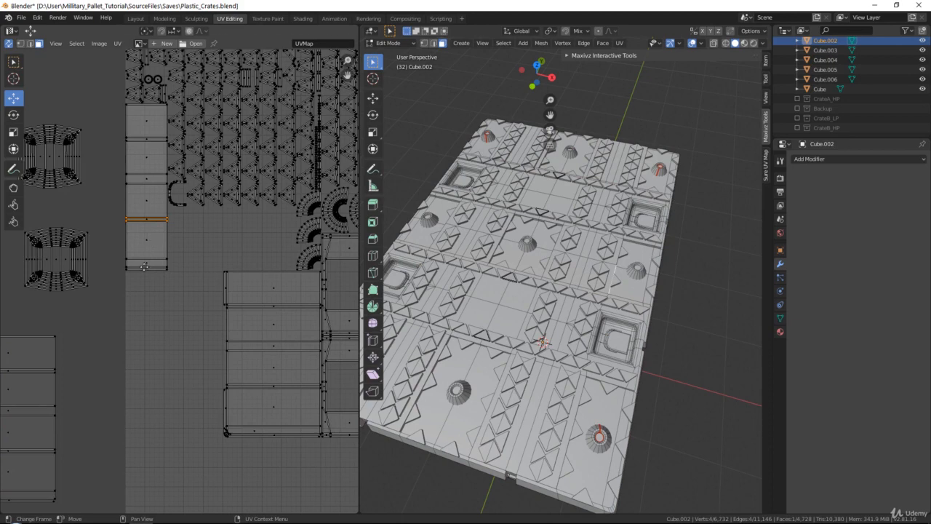
left_click(144, 316)
scroll(176, 270, "up", 6)
middle_click_drag(180, 274, 249, 376)
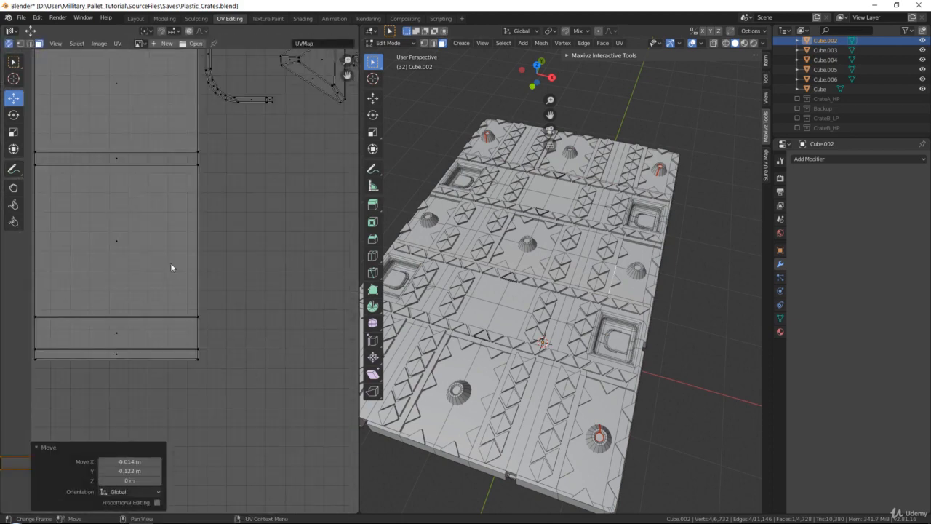
key("ctrl+z")
left_click(135, 252)
key("g")
left_click(218, 280)
key("ctrl+z")
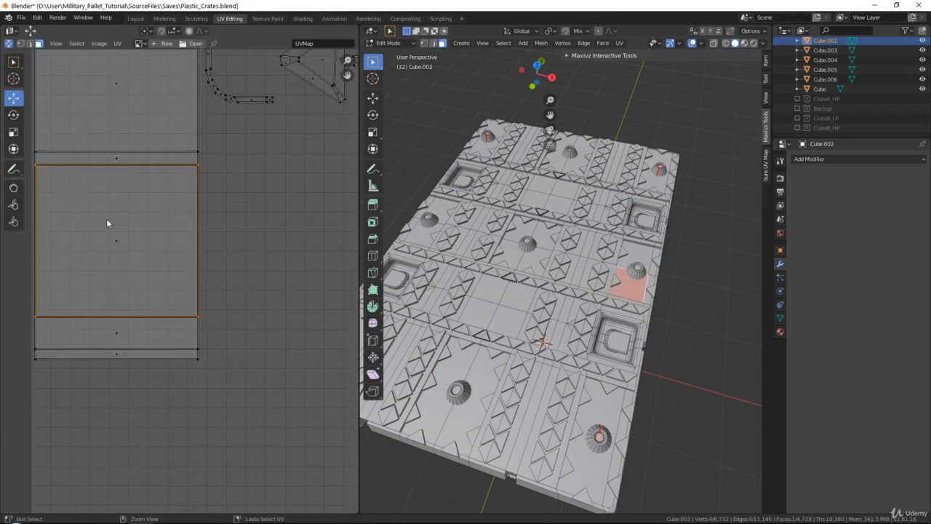
key("g")
left_click(306, 378)
key("ctrl+z")
Select the middle-row strip UV island and move it down within the UV layout
key("l")
scroll(156, 268, "down", 5)
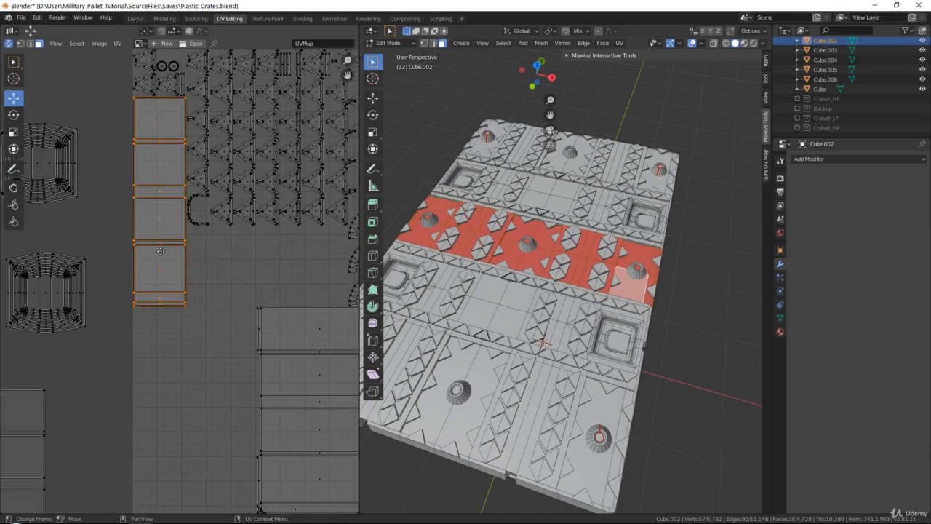
middle_click_drag(164, 251, 187, 194)
key("g")
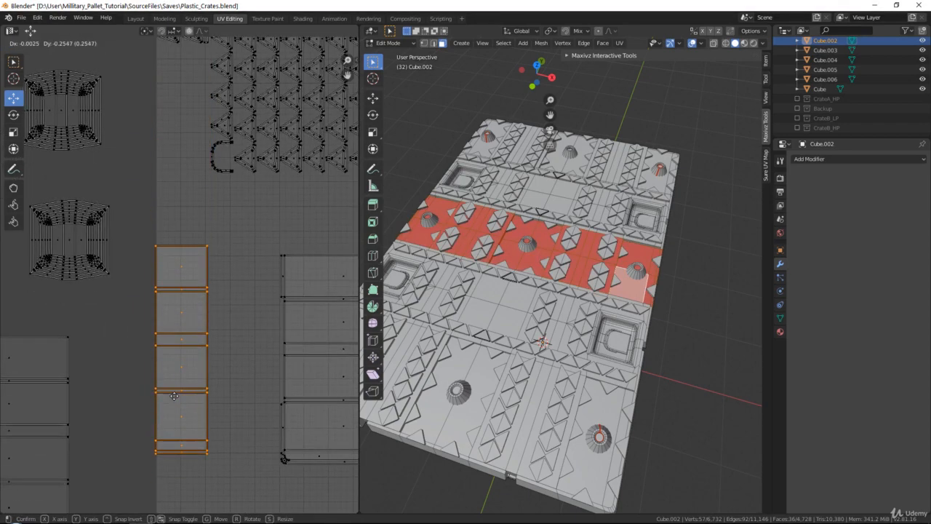
left_click(177, 383)
left_click(185, 327)
Try repositioning individual faces of the strip island, then undo those changes
scroll(185, 235, "up", 5)
middle_click_drag(211, 196, 150, 264)
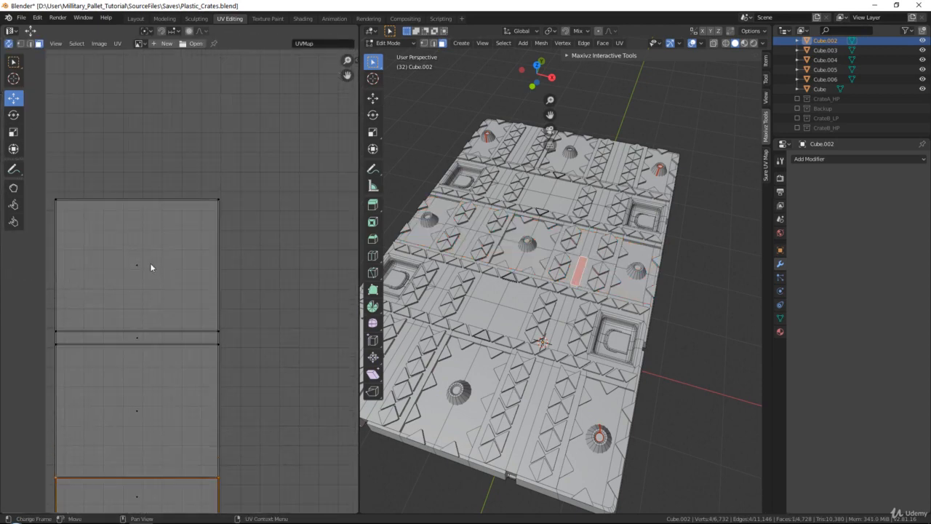
key("g")
left_click(284, 269)
middle_click_drag(205, 391, 230, 230)
left_click(163, 250)
key("g")
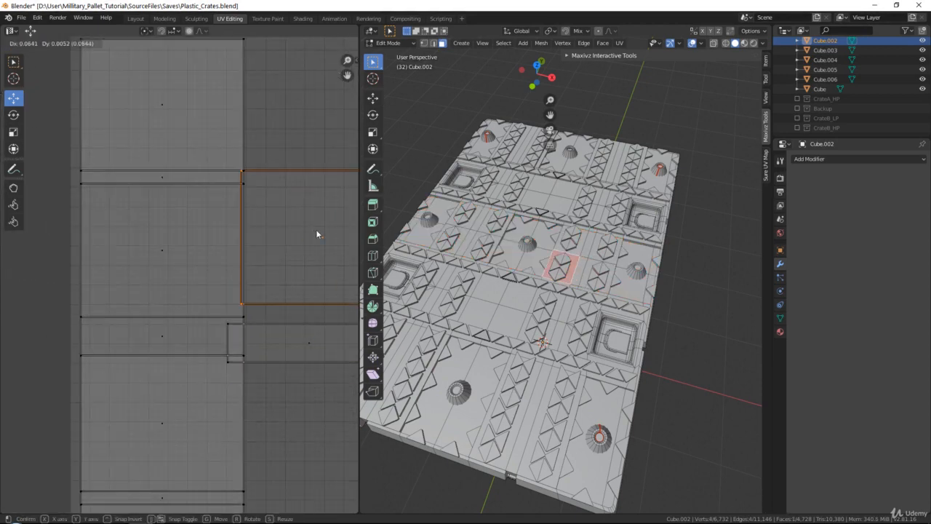
left_click(315, 229)
left_click(193, 242)
left_click(313, 237)
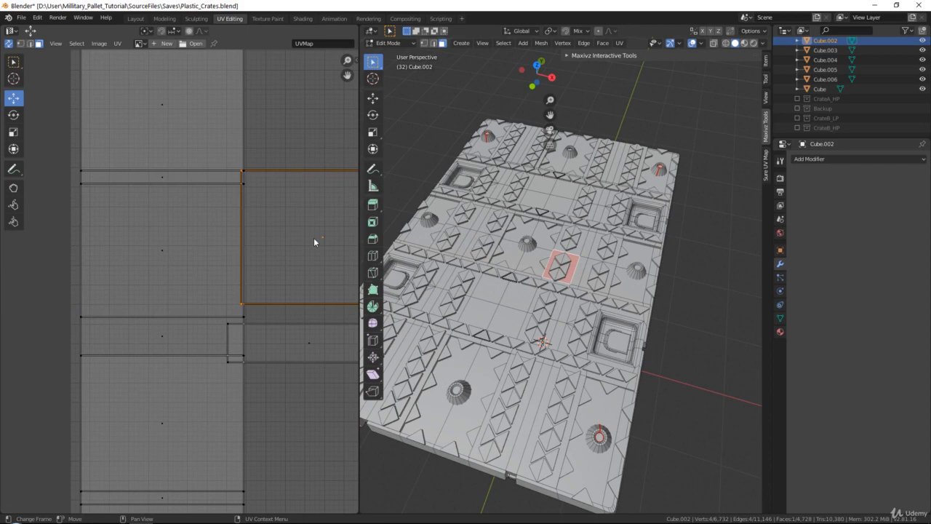
left_click(160, 251)
key("ctrl+z")
key("ctrl+z")
key("ctrl+z")
key("ctrl+z")
key("ctrl+z")
key("ctrl+z")
key("ctrl+z")
key("ctrl+z")
key("ctrl+z")
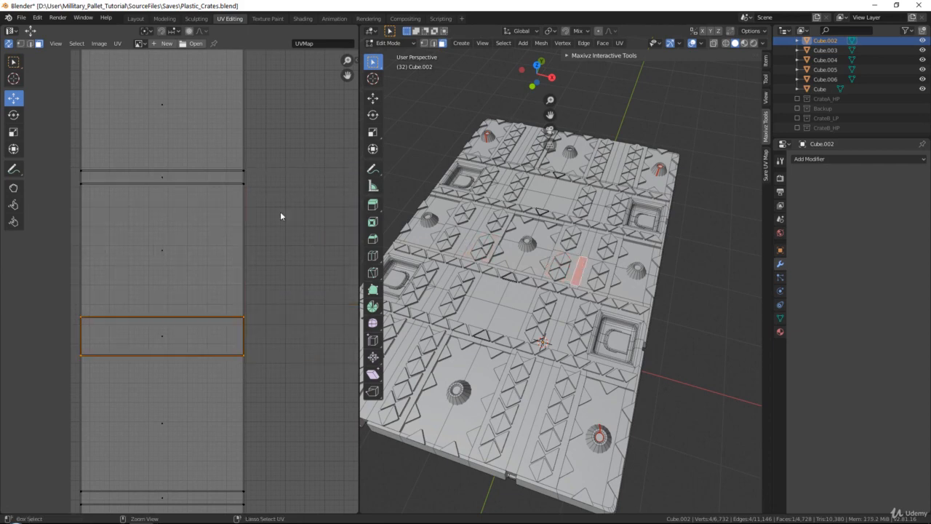
Inspect the selected strip island in the UV editor and its faces on the pallet
scroll(280, 211, "down", 5)
scroll(199, 257, "up", 10)
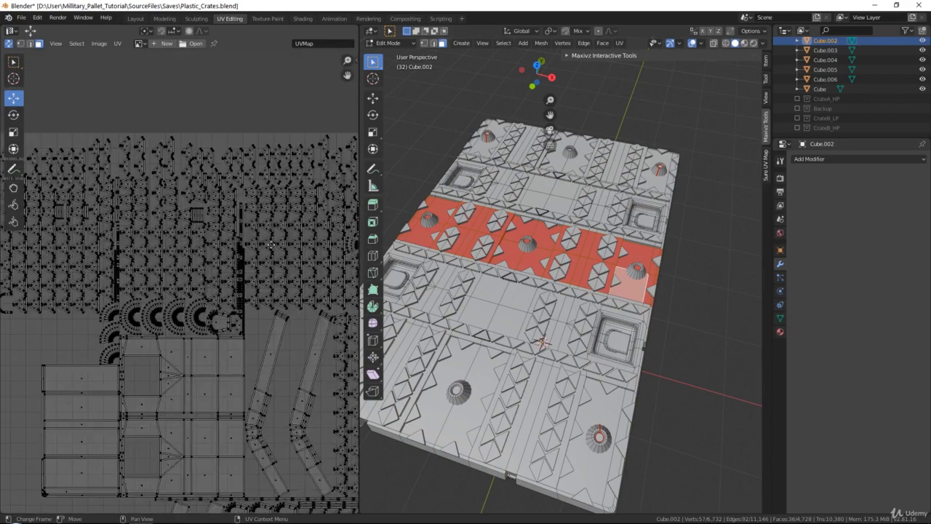
scroll(235, 260, "down", 4)
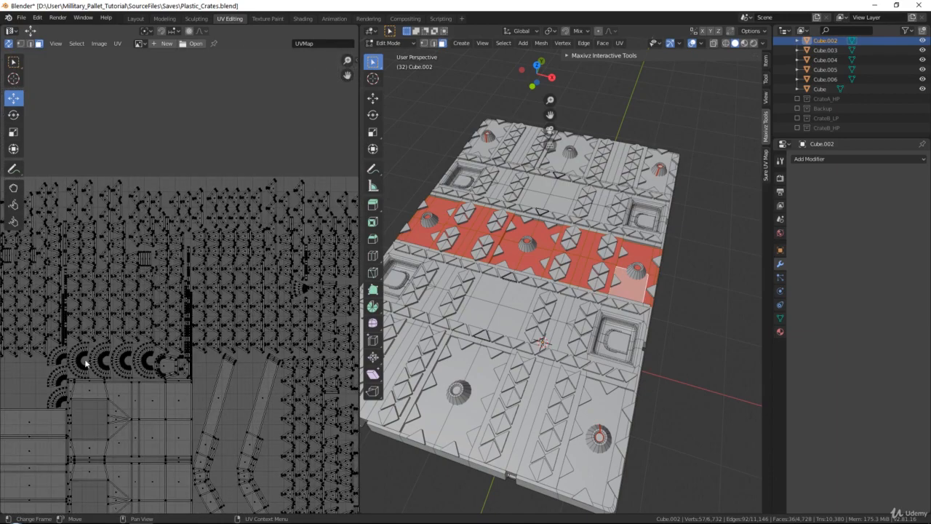
scroll(191, 223, "up", 8)
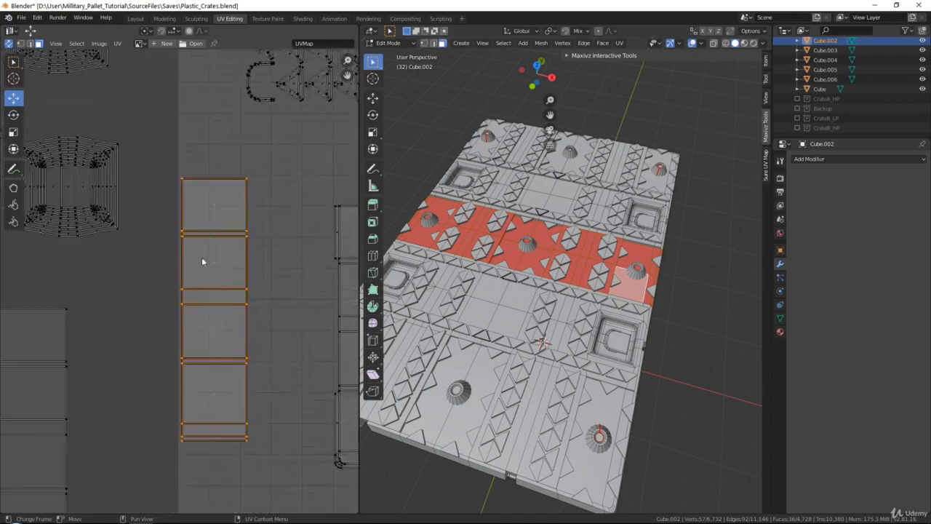
scroll(202, 261, "down", 4)
scroll(207, 242, "up", 4)
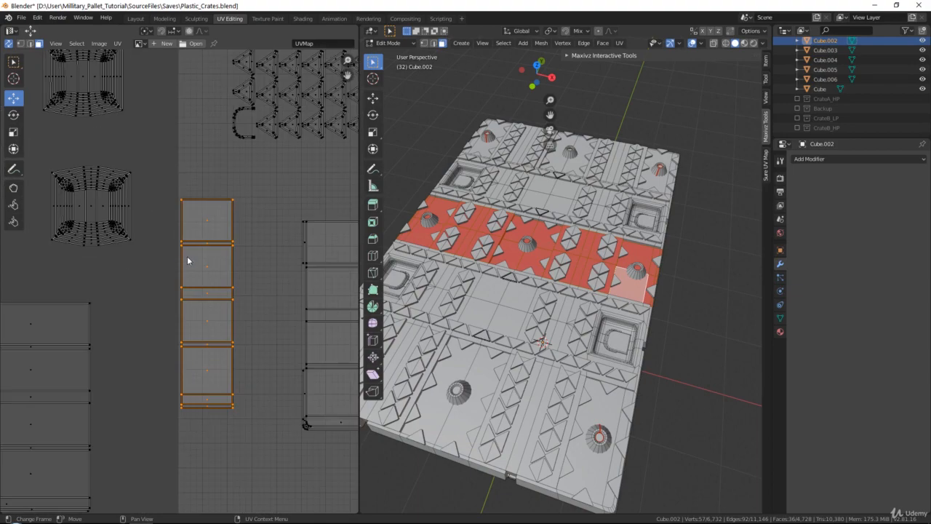
scroll(570, 264, "up", 2)
middle_click_drag(570, 264, 582, 250)
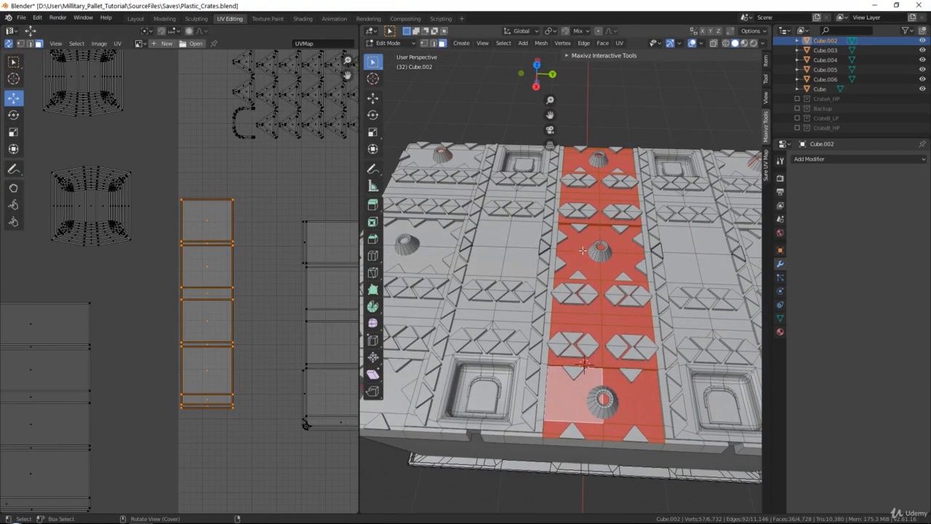
scroll(195, 395, "up", 3)
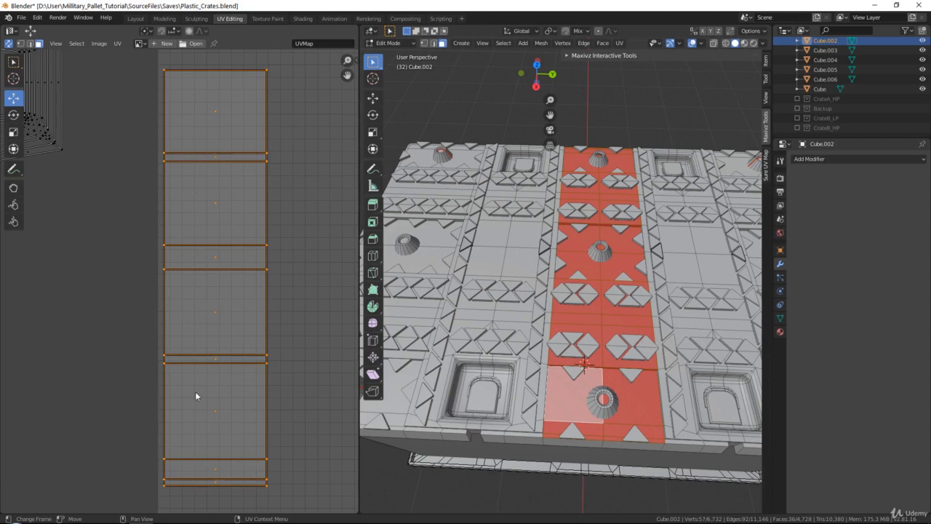
Select the strip UV island and move it to the right in the UV layout
left_click(213, 484)
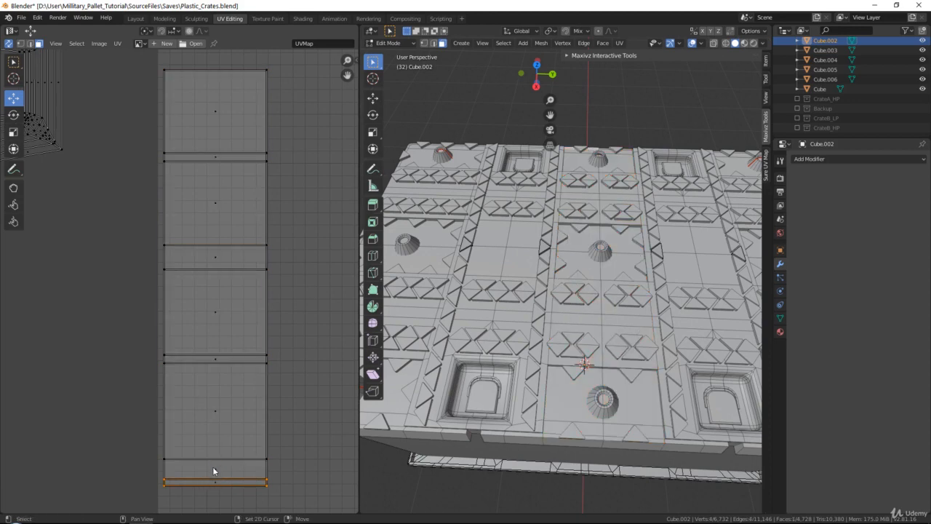
left_click(212, 466)
left_click(215, 423, "shift")
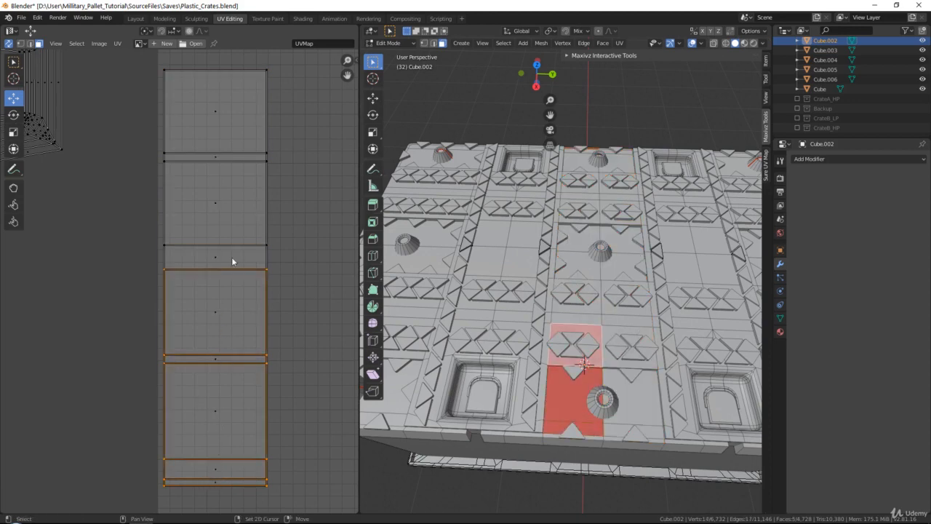
left_click(224, 154, "shift")
left_click(225, 139, "shift")
scroll(225, 139, "down", 4)
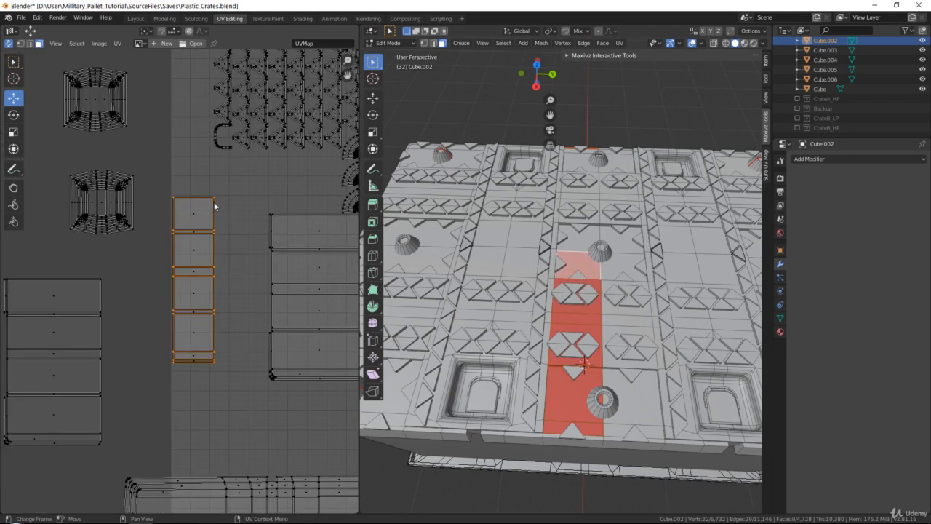
left_click_drag(214, 201, 256, 212)
scroll(203, 195, "up", 4)
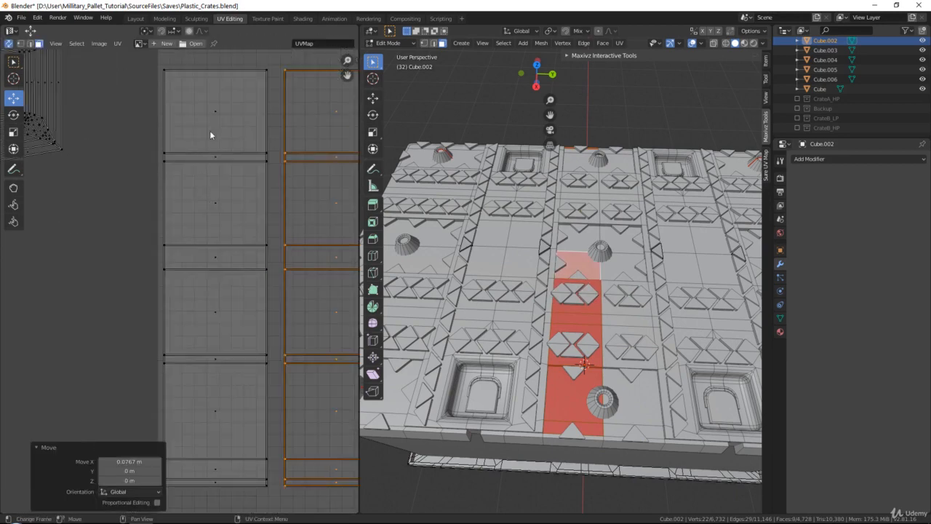
scroll(209, 135, "down", 4)
Select all of the pallet's faces and unwrap the whole mesh
key("a")
left_click(118, 44)
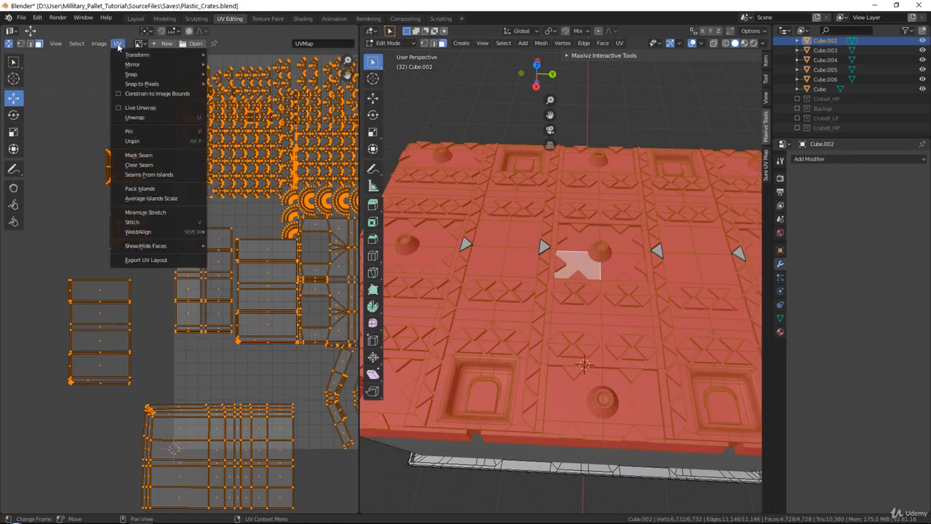
middle_click_drag(563, 210, 544, 215, "shift")
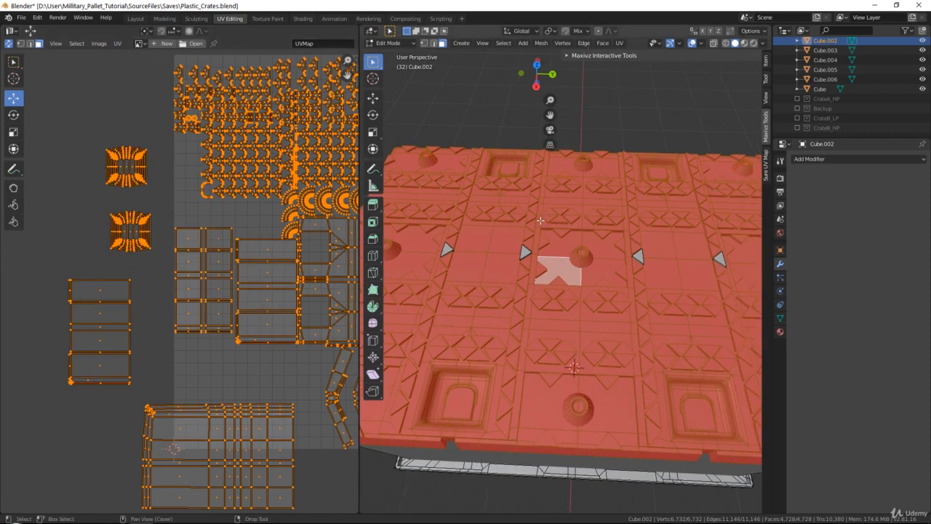
middle_click_drag(260, 232, 173, 272)
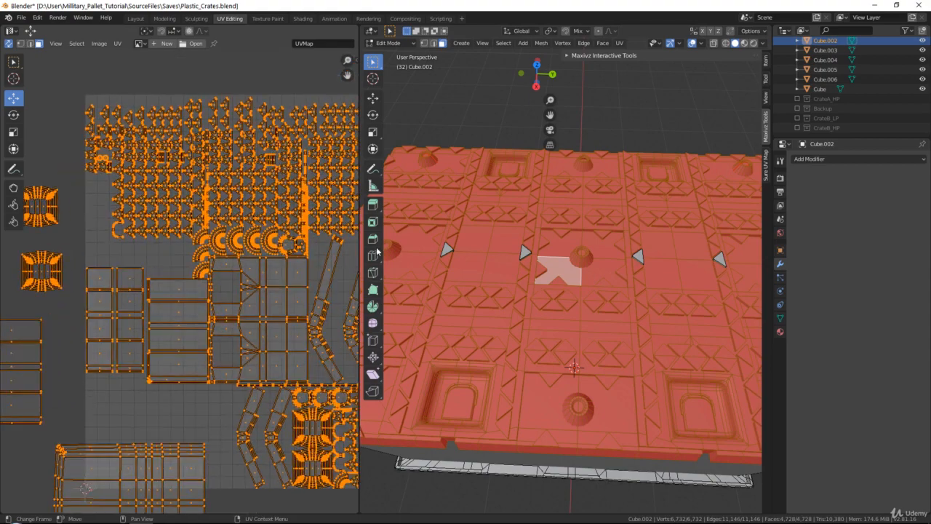
middle_click_drag(285, 319, 182, 332)
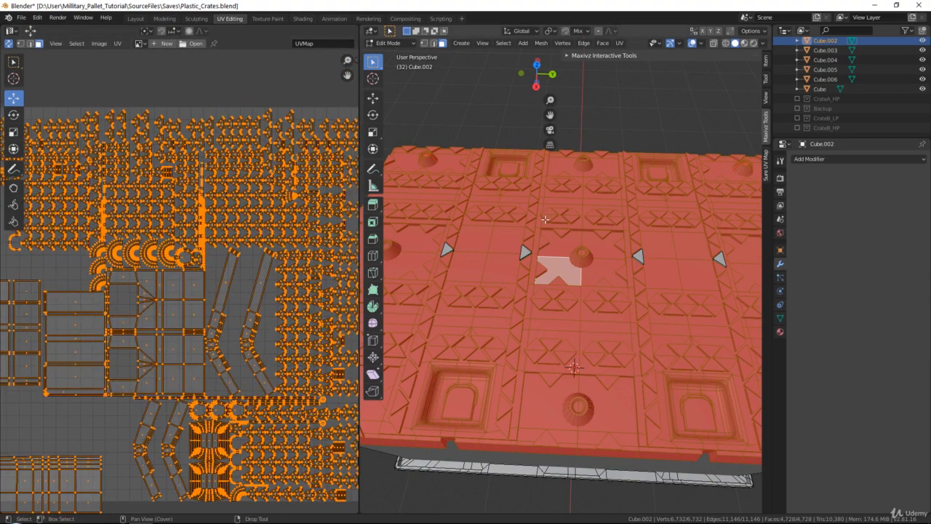
mouse_move(516, 224)
middle_mouse_down("shift")
mouse_move(505, 241)
mouse_move(519, 223)
middle_mouse_up("shift")
key("u")
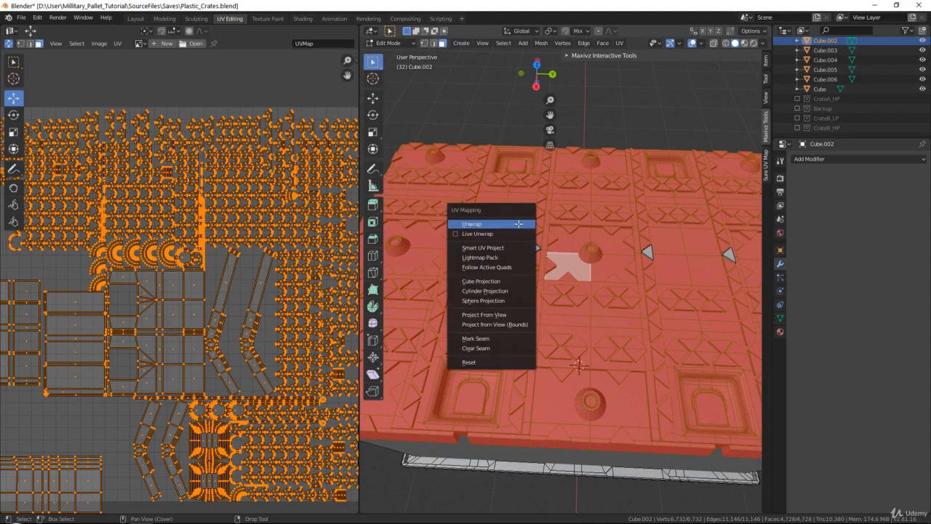
left_click(519, 225)
Inspect the newly unwrapped UV layout and the pallet mesh
middle_click_drag(137, 314, 246, 178)
middle_click_drag(100, 291, 199, 260)
scroll(313, 323, "up", 5)
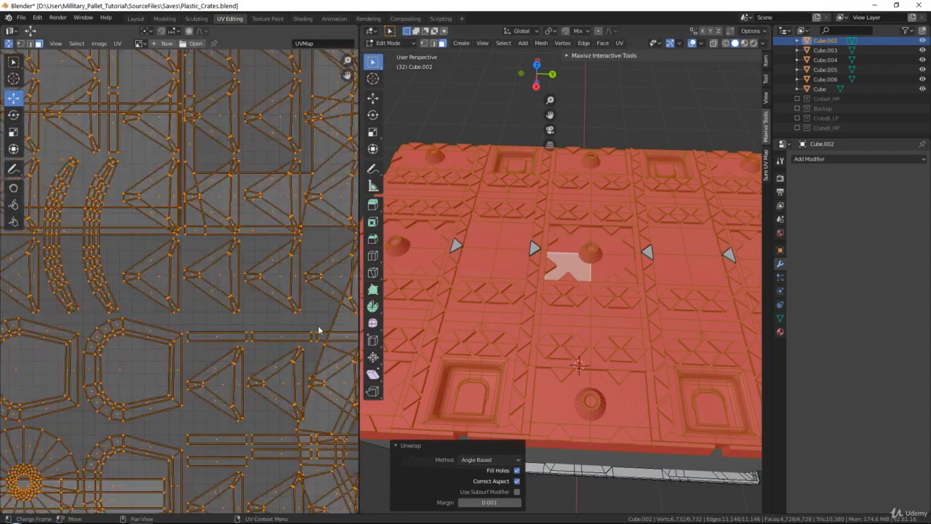
scroll(326, 312, "down", 3)
scroll(246, 340, "down", 3)
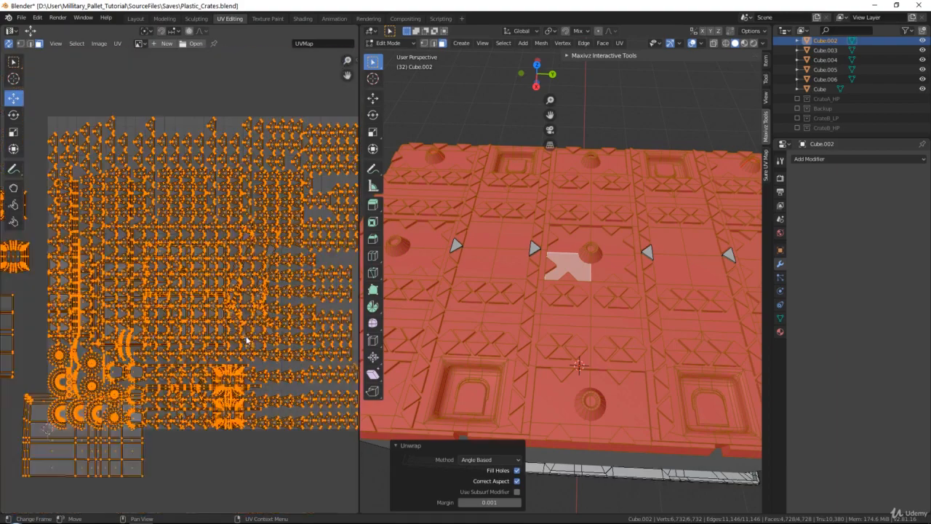
scroll(254, 293, "up", 5)
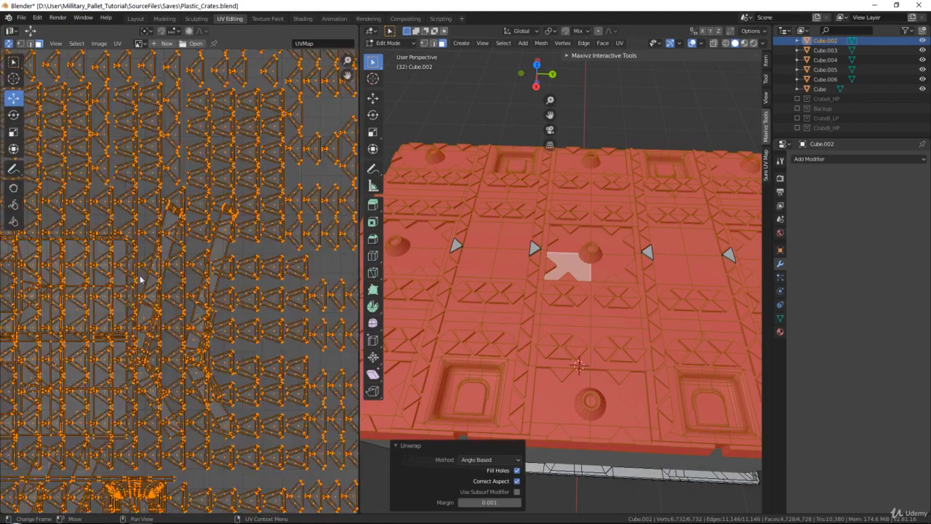
scroll(237, 258, "up", 2)
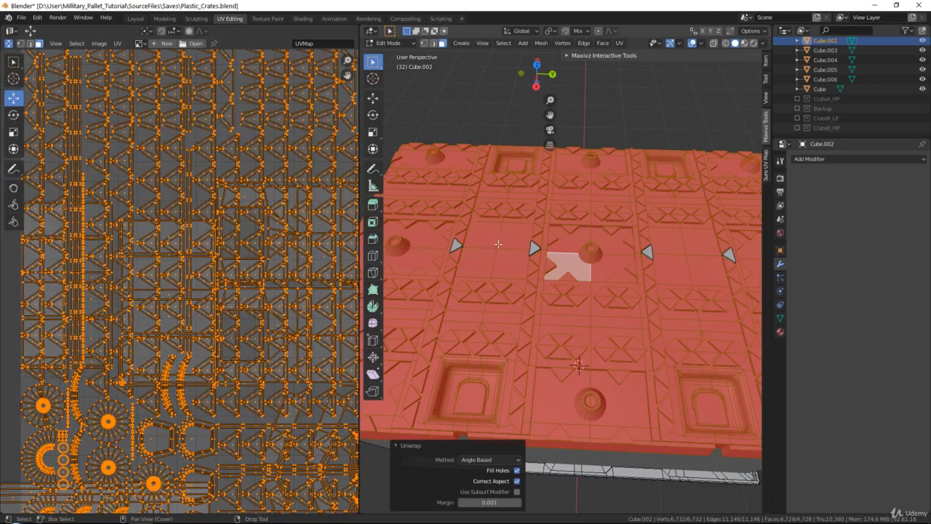
middle_click_drag(470, 252, 582, 250)
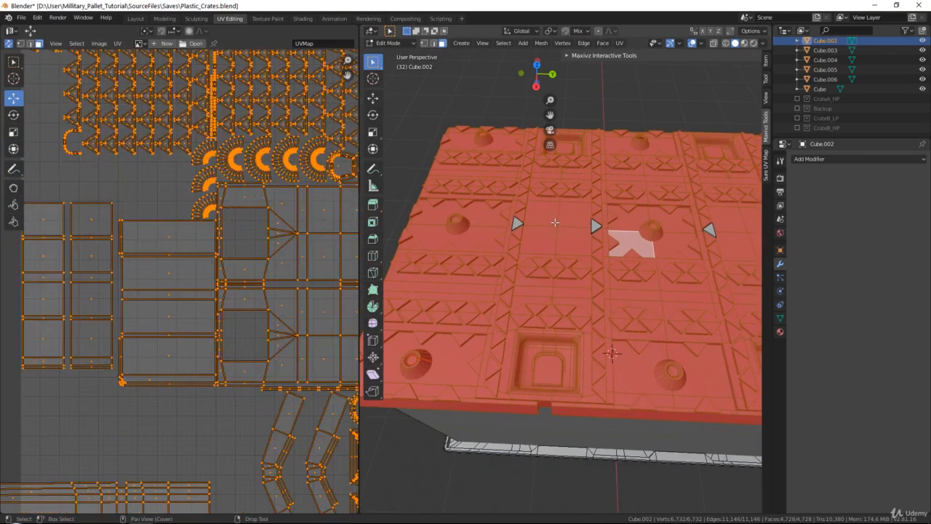
Switch to object mode, create a new material and set its base color to a Checker Texture
key("Tab")
left_click(744, 43)
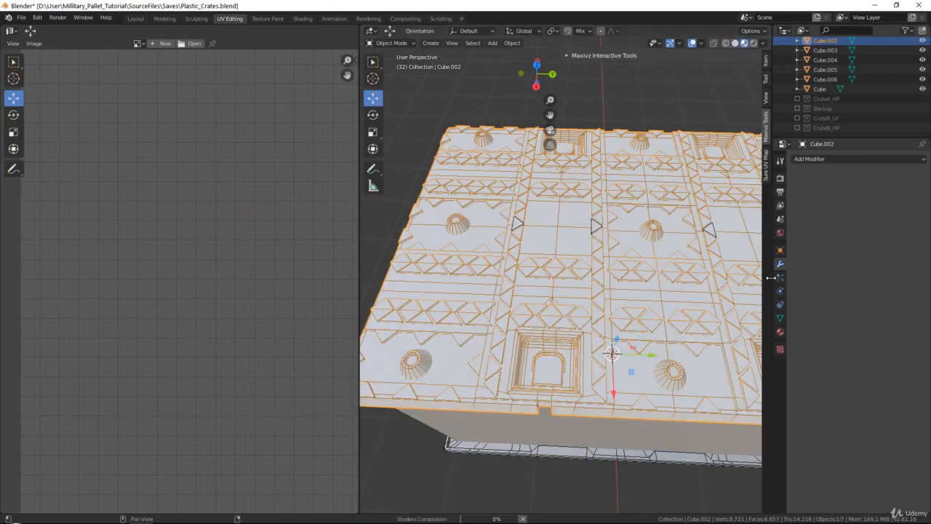
left_click(780, 331)
left_click(870, 200)
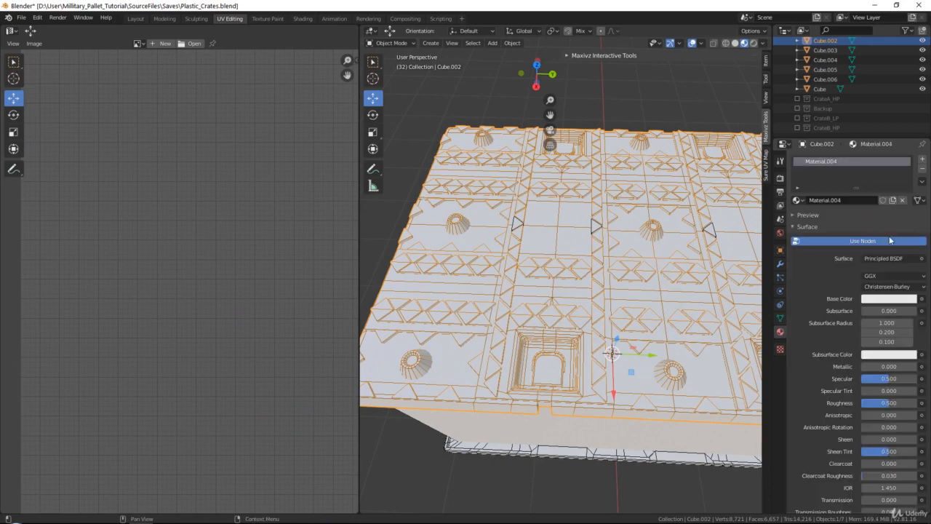
left_click(922, 299)
left_click(734, 333)
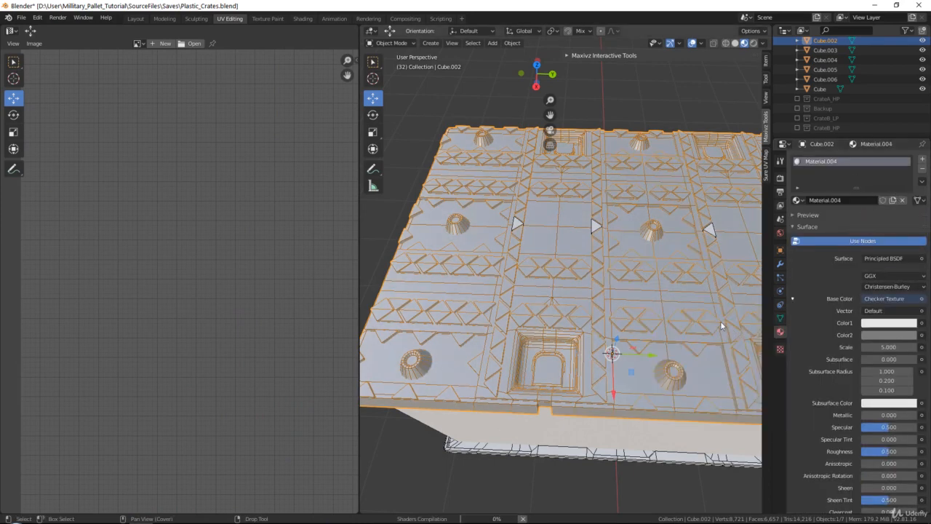
Map the checker's vector to UV texture coordinates and set its scale to 50
left_click(889, 310)
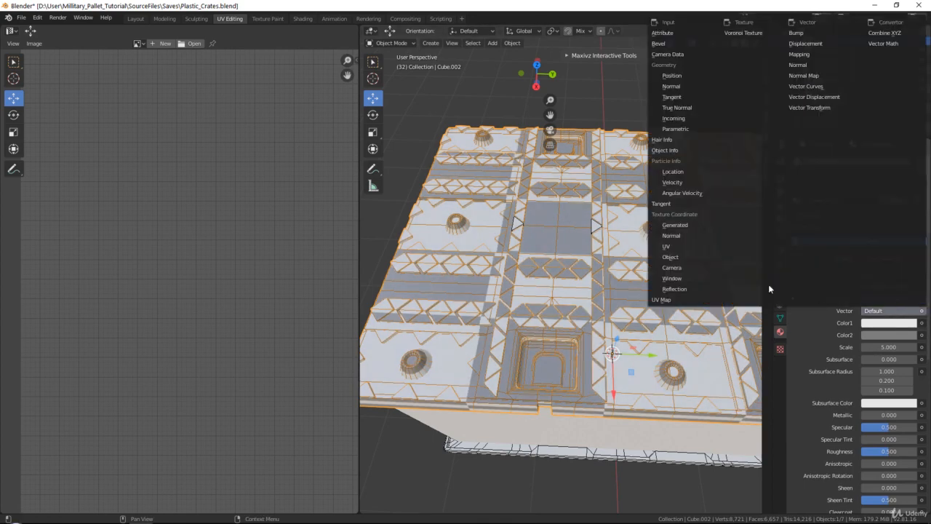
left_click(673, 247)
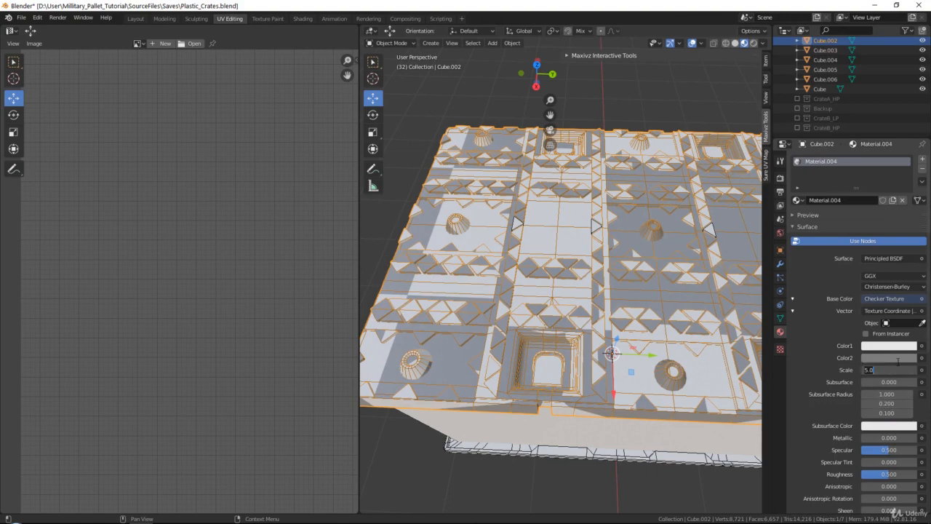
key("Return")
Return to edit mode, select all faces and unwrap the pallet again
middle_click_drag(483, 309, 523, 320)
key("Tab")
scroll(222, 307, "down", 7)
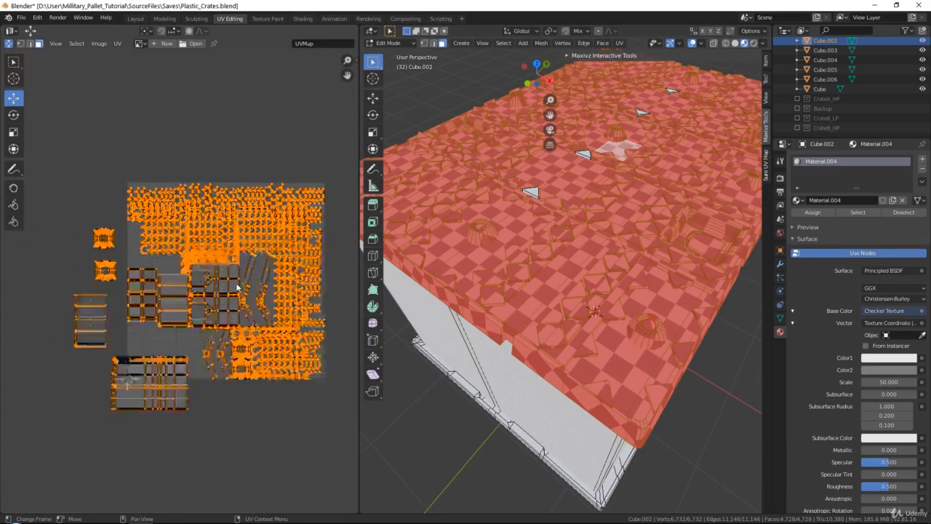
scroll(221, 278, "up", 2)
left_click(596, 242)
middle_click_drag(598, 231, 548, 256)
key("a")
key("u")
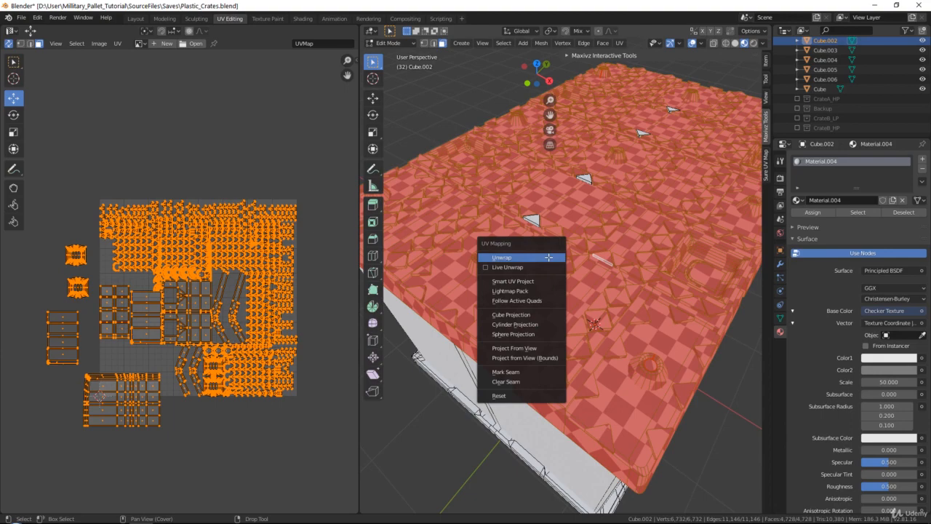
left_click(349, 338)
middle_click_drag(256, 298, 224, 256)
scroll(240, 321, "up", 4)
middle_click_drag(506, 215, 510, 233)
key("a")
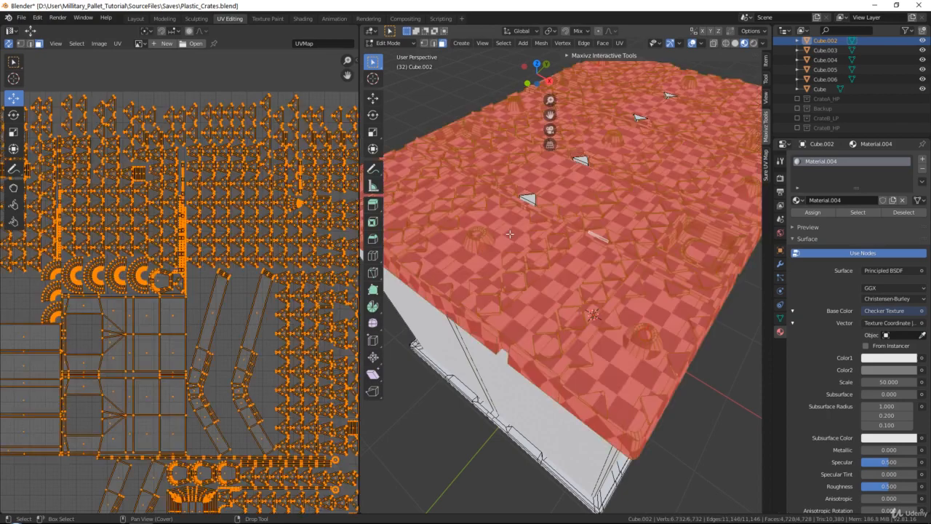
key("u")
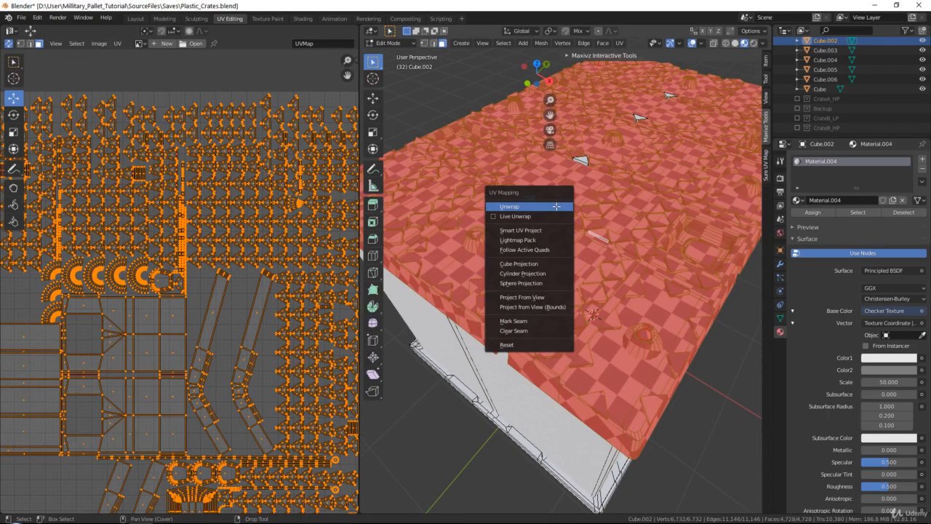
left_click(557, 206)
Average the scale of all UV islands, then deselect everything
scroll(186, 193, "down", 4)
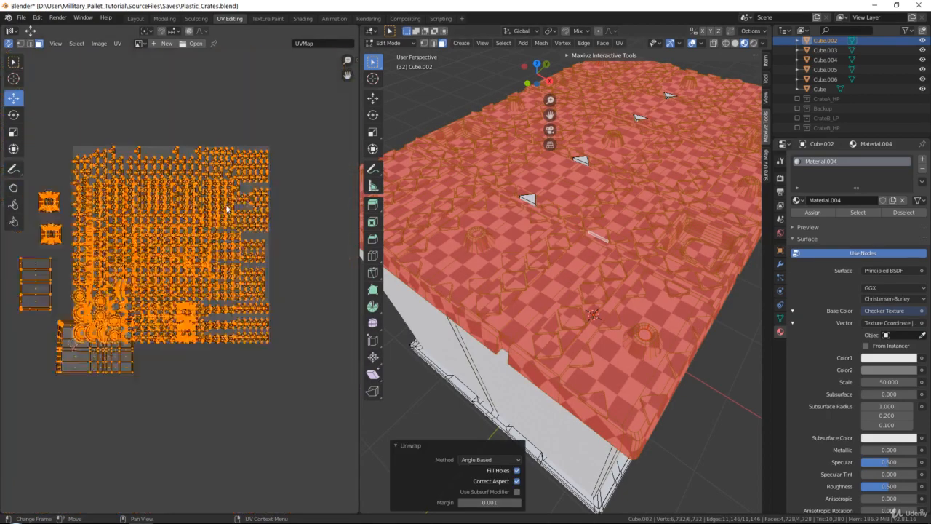
left_click(117, 43)
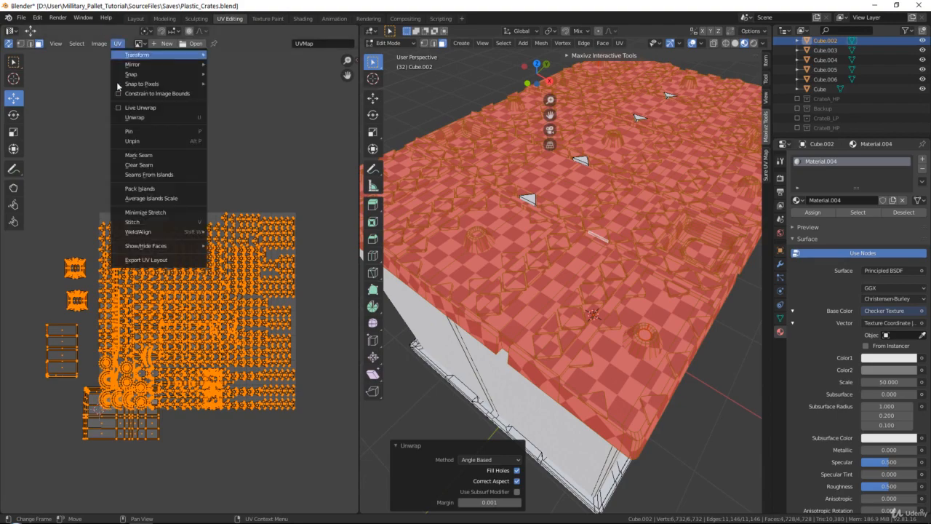
left_click(149, 190)
middle_click_drag(191, 284, 225, 191)
scroll(179, 288, "up", 4)
key("alt+a")
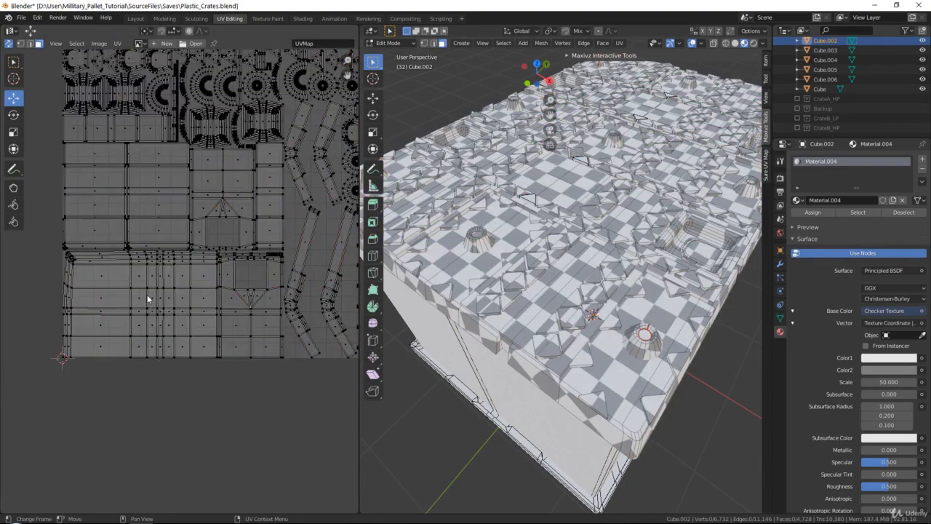
Select a single UV island and move it to a new spot in the layout
scroll(136, 171, "up", 1)
middle_click_drag(143, 208, 155, 251)
middle_click_drag(301, 213, 178, 265)
scroll(177, 265, "up", 3)
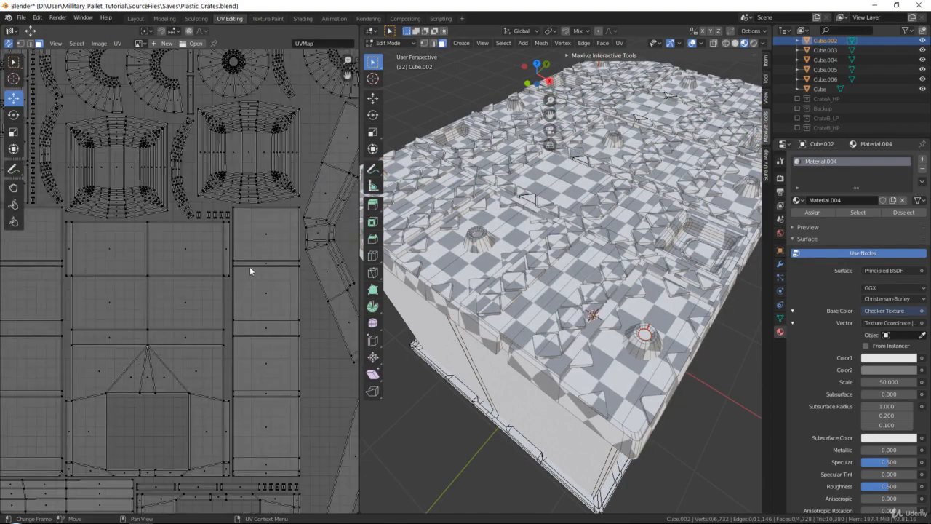
middle_click_drag(249, 255, 182, 286)
scroll(183, 286, "down", 3)
scroll(196, 242, "up", 3)
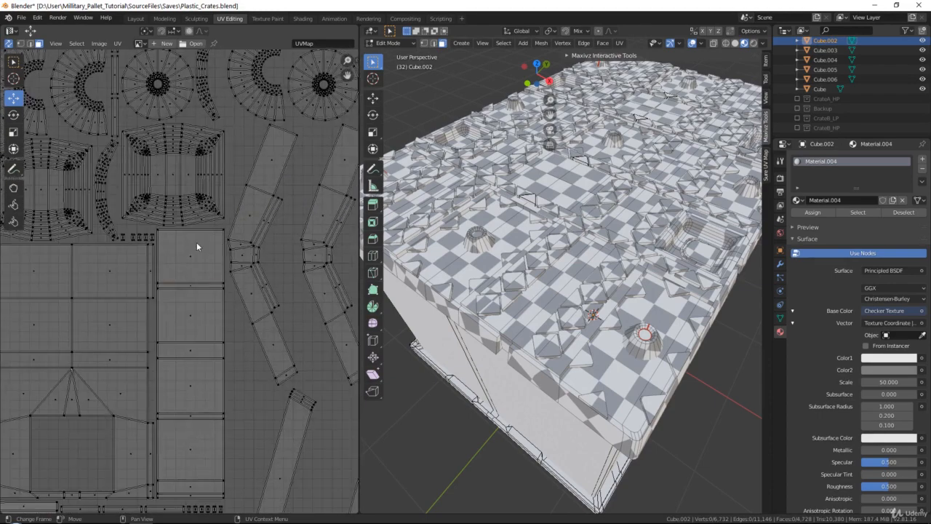
left_click(195, 245)
scroll(189, 255, "up", 2)
key("g")
left_click(288, 368)
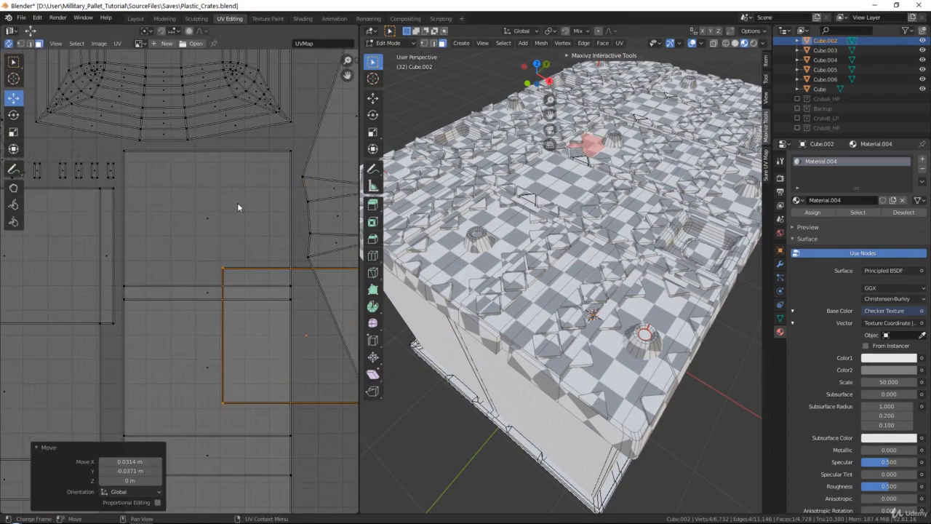
Select a UV island and locate its faces on the pallet
middle_click_drag(611, 179, 581, 249, "shift")
left_click(198, 236)
middle_click_drag(577, 191, 469, 298, "shift")
scroll(567, 219, "up", 2)
middle_click_drag(646, 219, 509, 291, "shift")
scroll(218, 260, "down", 8)
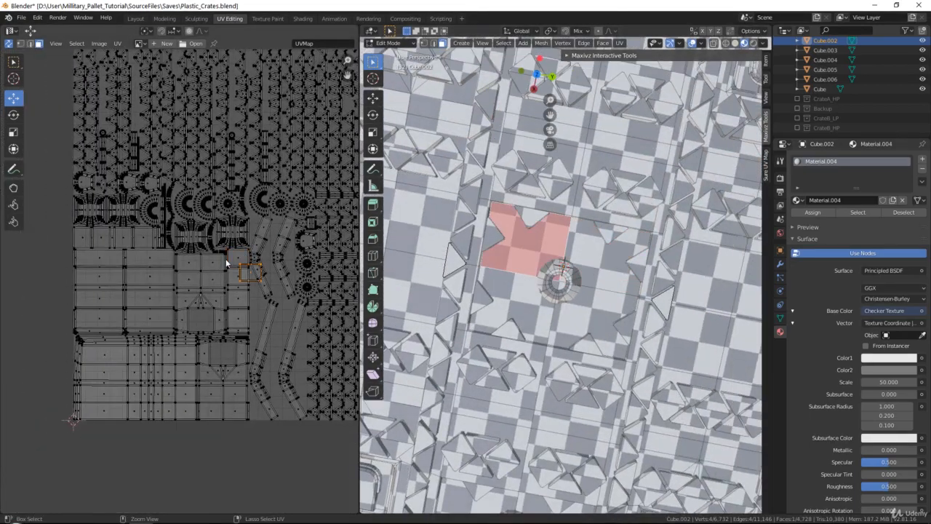
Try packing all UV islands, then undo the pack
key("a")
key("ctrl+p")
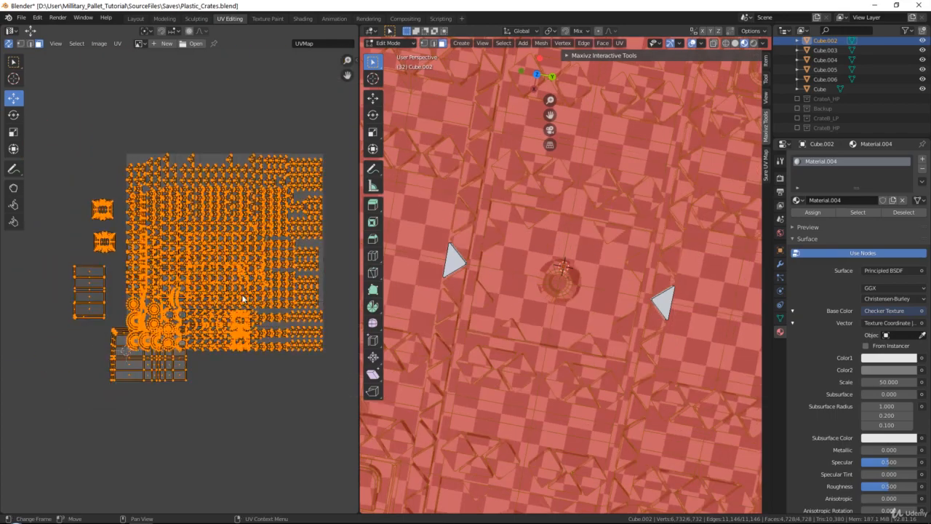
scroll(245, 317, "up", 1)
key("alt+a")
scroll(218, 316, "up", 4)
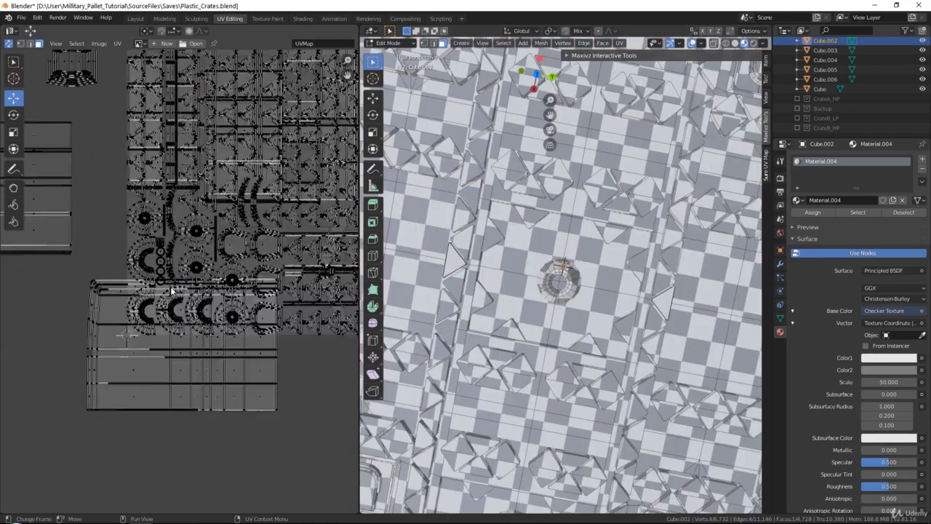
key("ctrl+z")
key("ctrl+z")
key("ctrl+z")
scroll(221, 281, "down", 5)
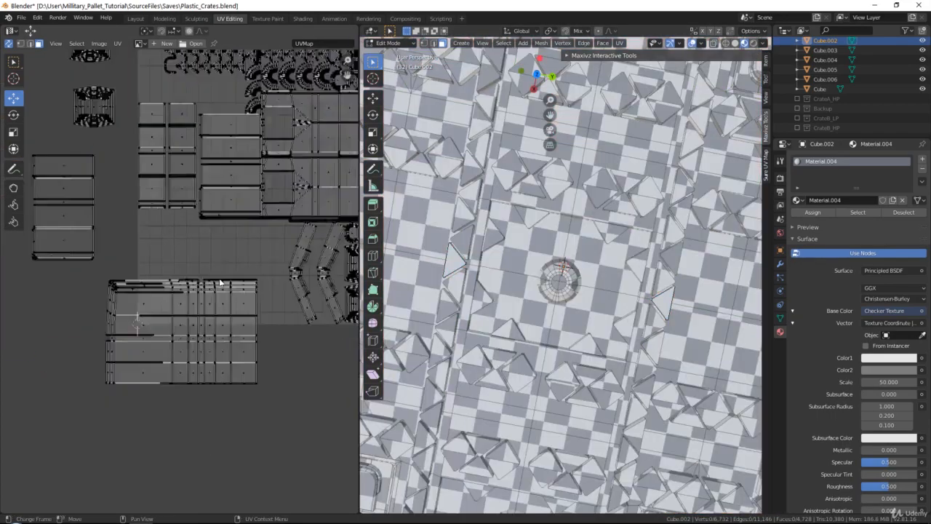
mouse_move(273, 243)
middle_mouse_down()
mouse_move(230, 299)
mouse_move(275, 237)
middle_mouse_up()
scroll(186, 283, "up", 3)
middle_click_drag(187, 277, 282, 258)
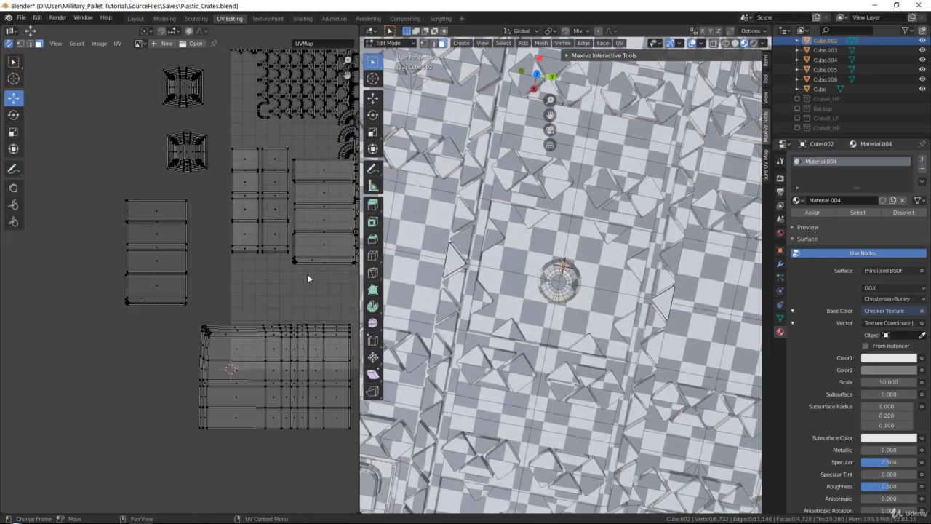
middle_click_drag(535, 236, 555, 374, "shift")
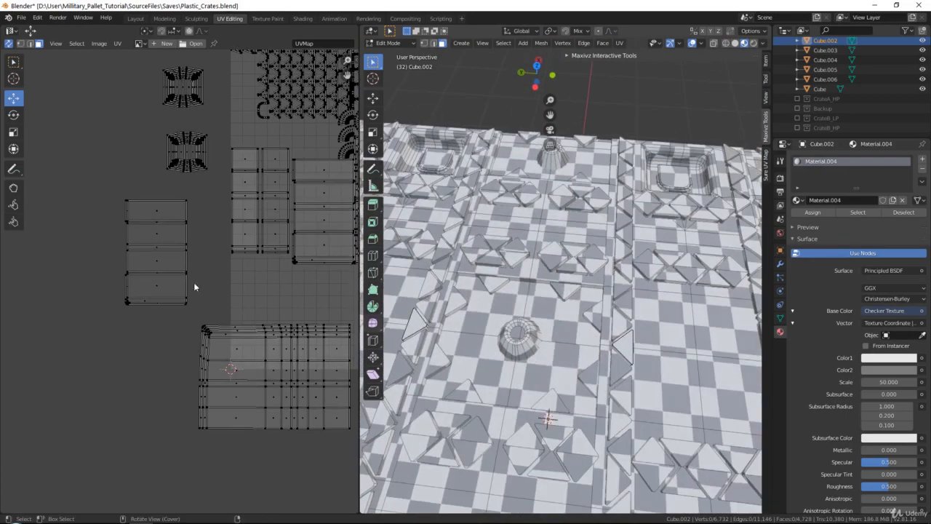
Inspect the UV island layout by zooming and panning around the UV editor
scroll(258, 218, "up", 1)
middle_click_drag(257, 218, 157, 384)
scroll(175, 299, "down", 2)
scroll(196, 235, "up", 8)
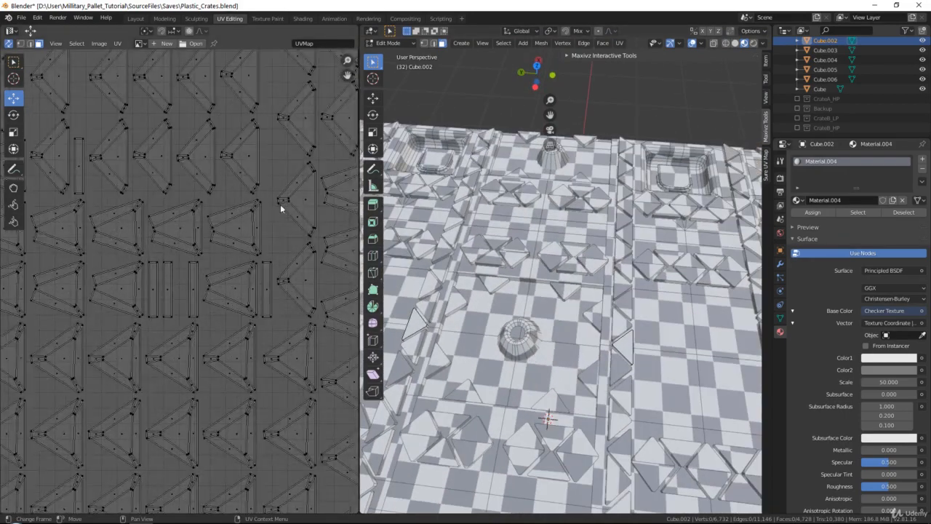
middle_click_drag(280, 204, 248, 242)
scroll(248, 242, "down", 3)
scroll(248, 246, "down", 3)
middle_click_drag(282, 391, 187, 243)
scroll(187, 243, "up", 3)
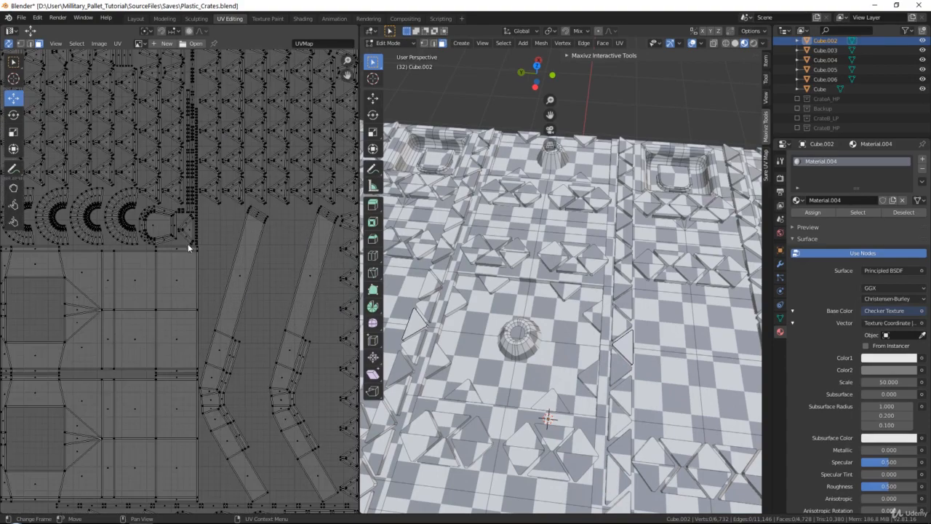
middle_click_drag(144, 284, 228, 236)
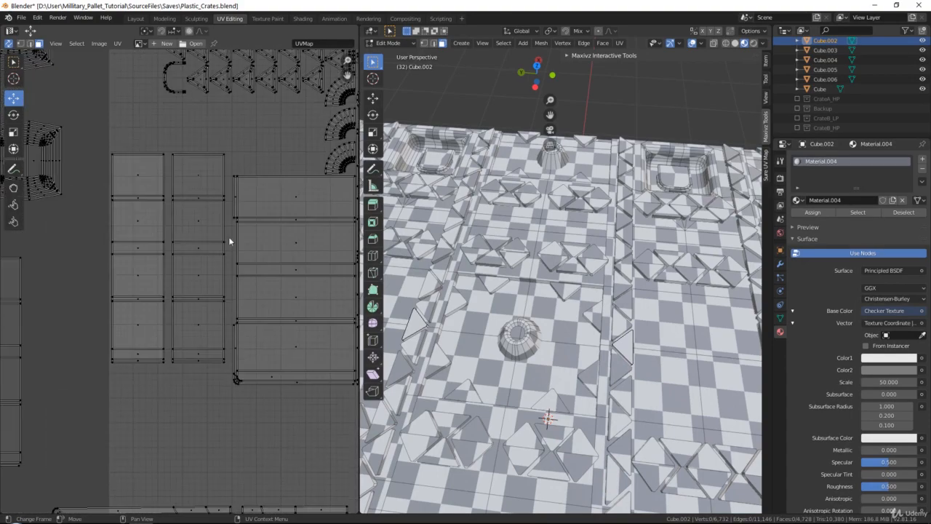
Select a rectangular UV island with its linked faces and find where it sits on the pallet
left_click(182, 170)
scroll(199, 226, "up", 2)
left_click(199, 204)
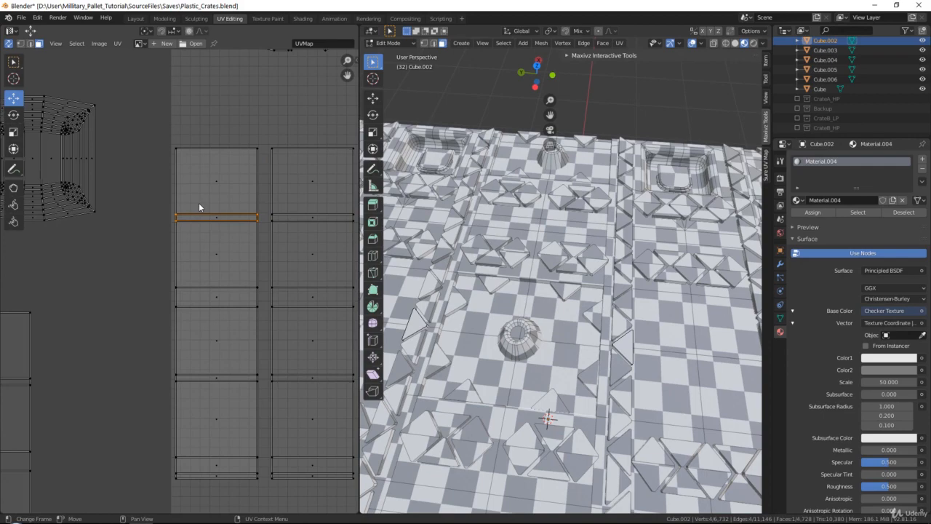
key("ctrl+l")
scroll(273, 252, "down", 2)
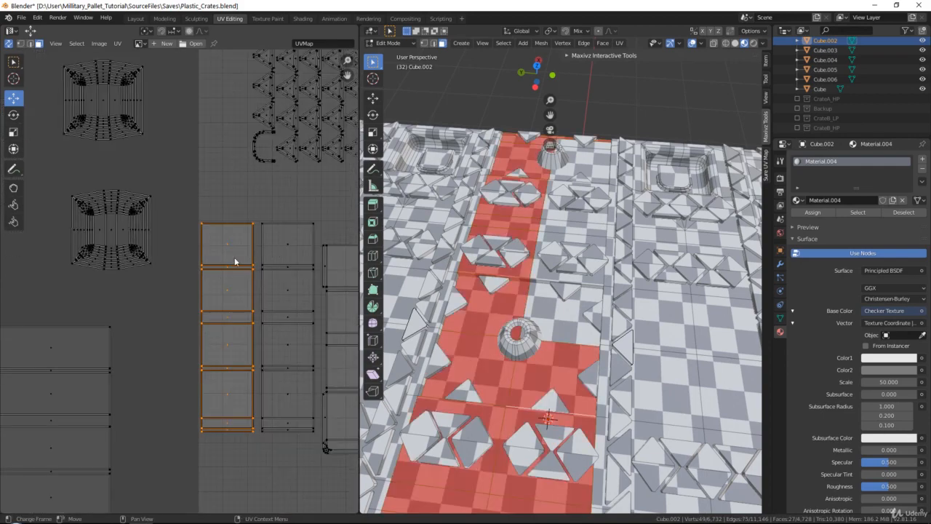
mouse_move(558, 240)
middle_mouse_down()
mouse_move(565, 270)
mouse_move(573, 240)
middle_mouse_up()
middle_click_drag(544, 191, 535, 224)
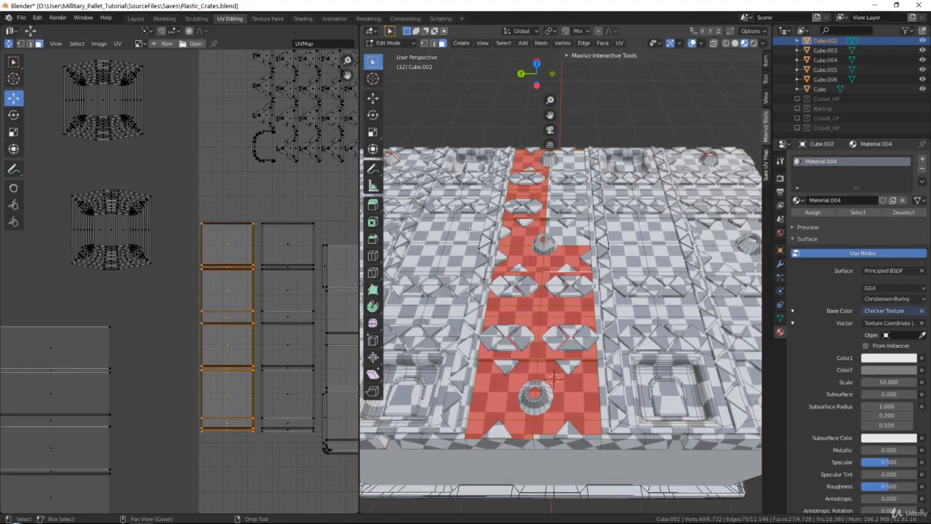
scroll(528, 220, "up", 1)
scroll(177, 249, "up", 2)
left_click(233, 475)
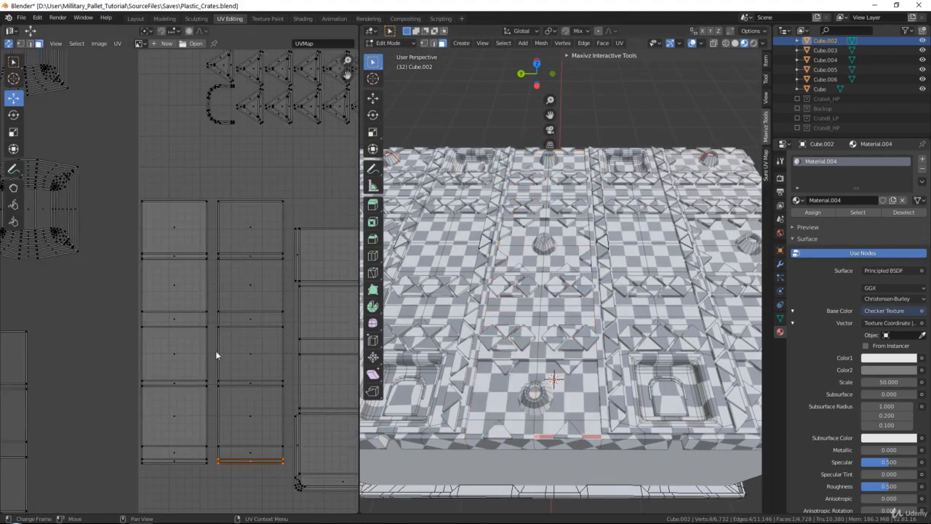
scroll(216, 345, "down", 6)
middle_click_drag(216, 340, 287, 315)
scroll(287, 315, "up", 3)
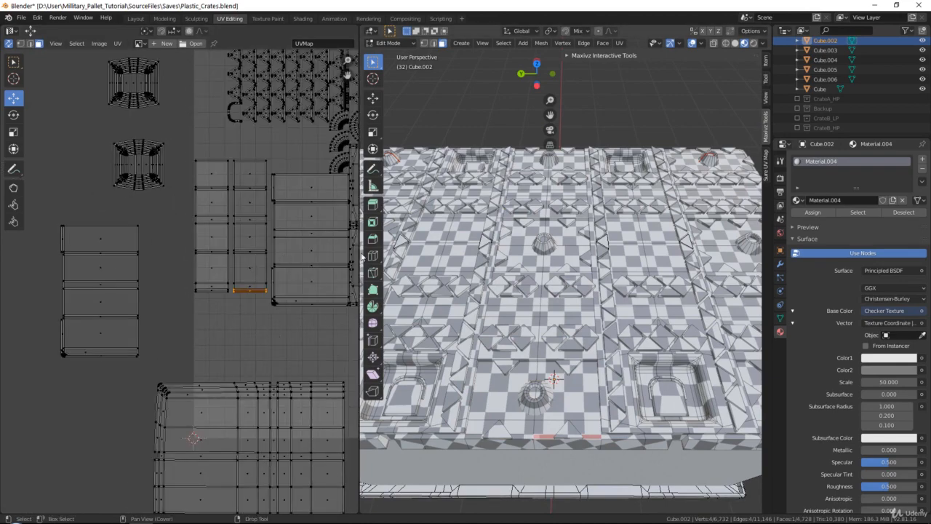
Widen the UV editor area and review the whole UV layout
left_click_drag(360, 252, 513, 256)
middle_click_drag(329, 262, 291, 167)
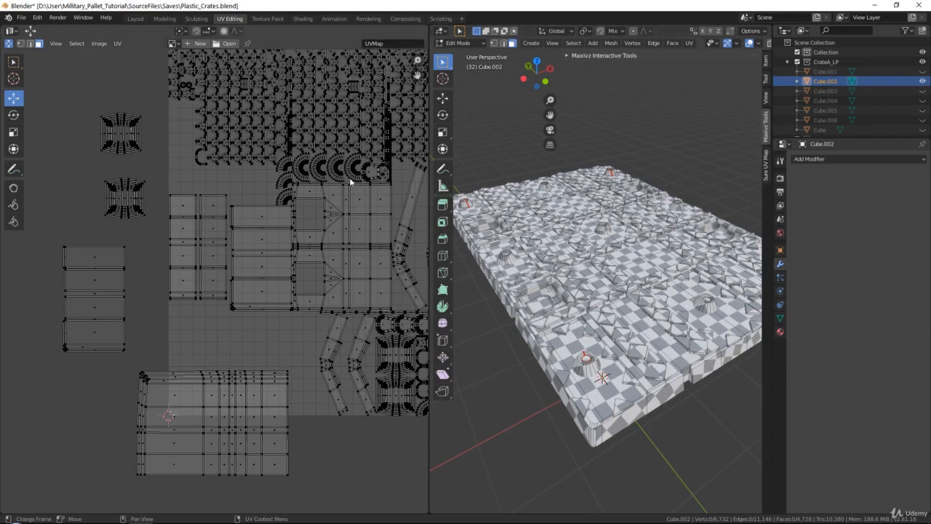
scroll(326, 232, "down", 3)
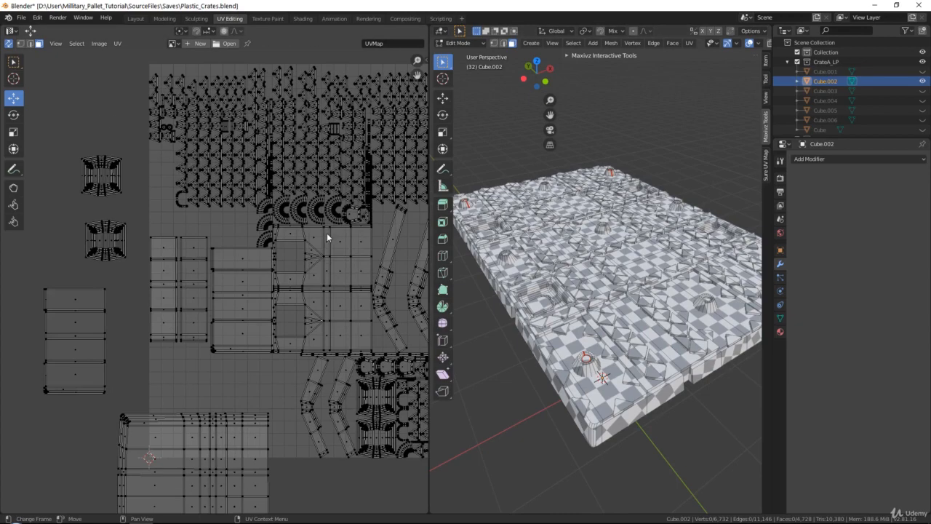
scroll(205, 238, "up", 2)
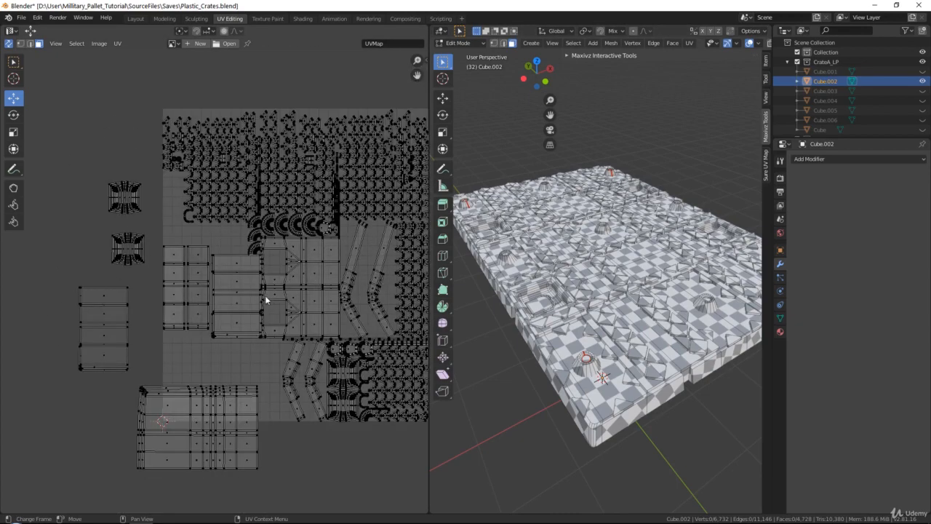
scroll(188, 261, "up", 2)
scroll(164, 255, "down", 2)
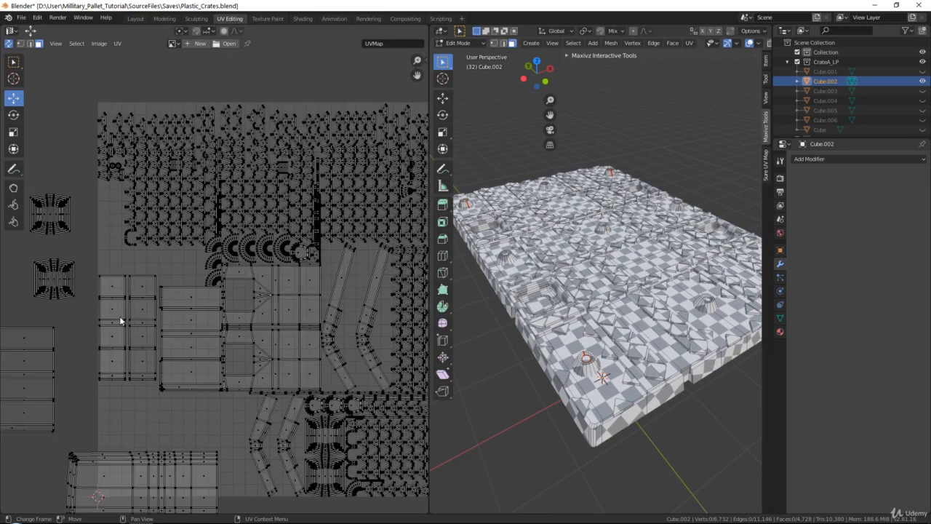
middle_click_drag(318, 252, 269, 235)
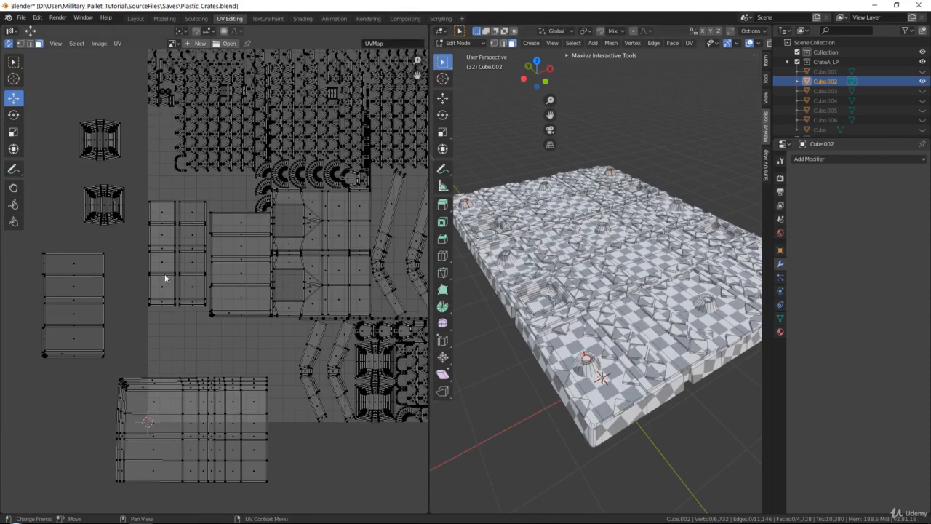
middle_click_drag(425, 71, 332, 162)
scroll(291, 247, "down", 4)
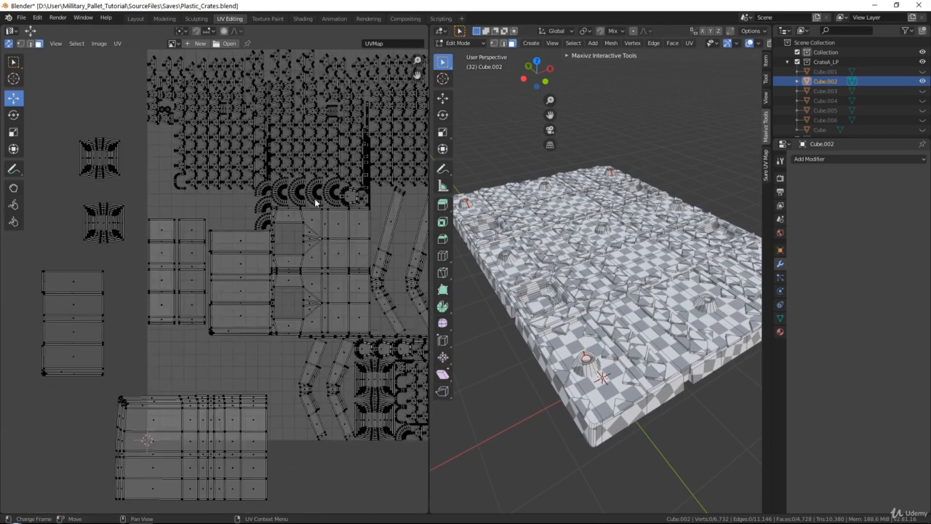
scroll(203, 257, "up", 3)
Select all UVs and mark mesh seams from the UV islands
key("a")
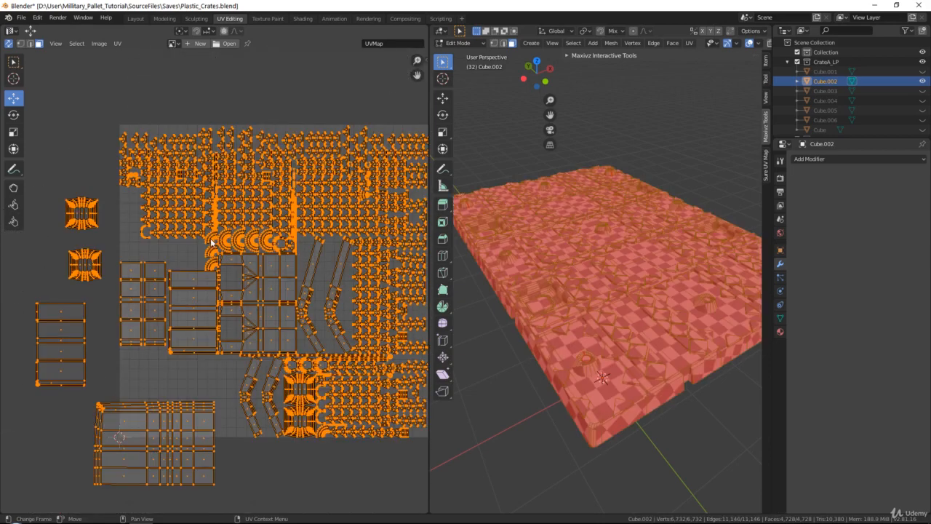
left_click(117, 44)
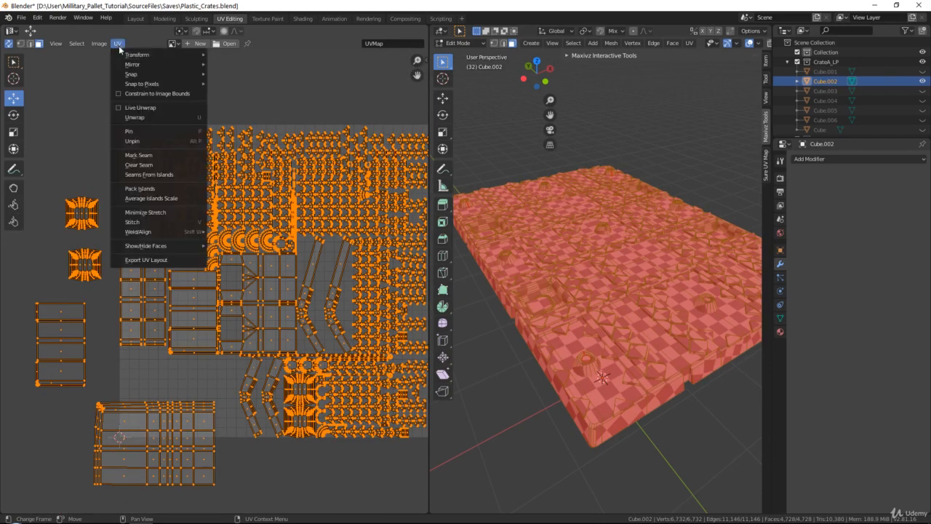
left_click(163, 175)
Review the seam-marked islands, then deselect everything in the viewport
scroll(245, 284, "up", 5)
middle_click_drag(326, 311, 419, 250)
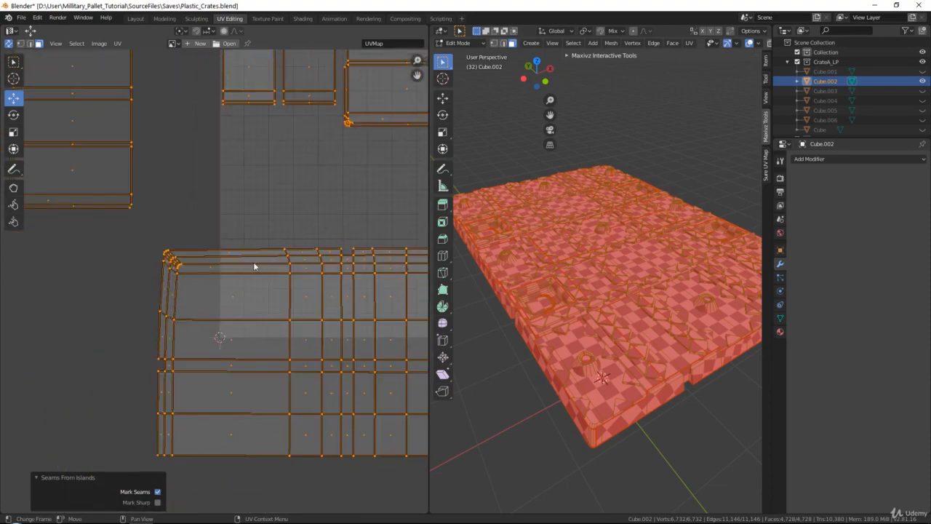
middle_click_drag(186, 377, 151, 355)
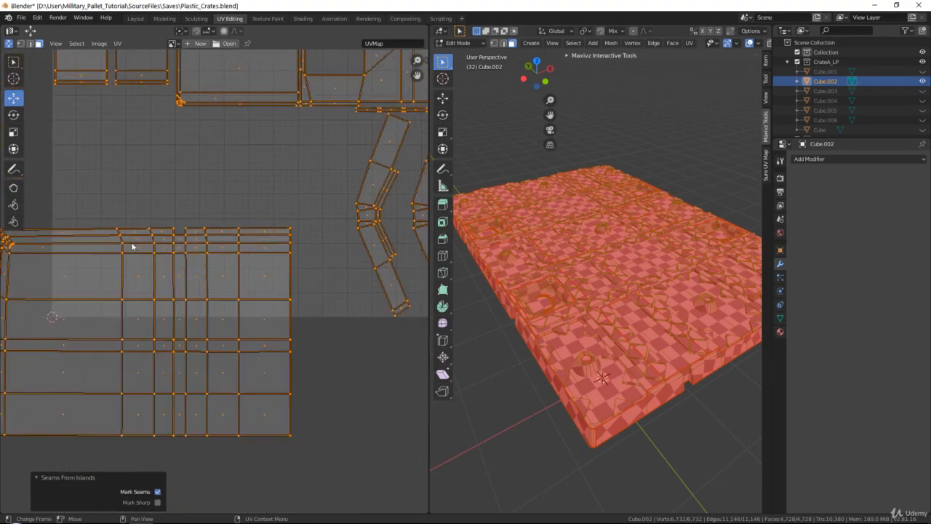
middle_click_drag(108, 256, 250, 295)
middle_click_drag(152, 190, 315, 220)
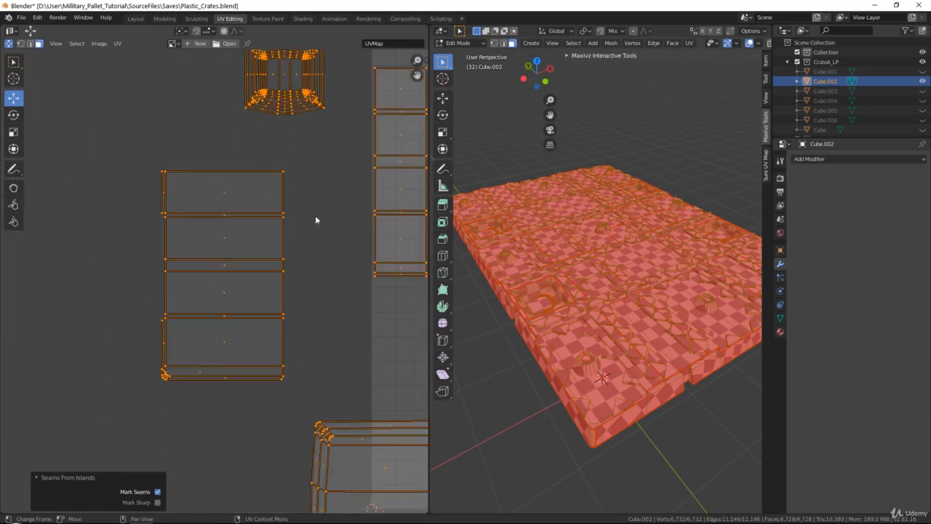
middle_click_drag(585, 278, 602, 254, "shift")
left_click(546, 397)
Examine the seam lines across the pallet's top surface in the 3D viewport
scroll(578, 291, "up", 4)
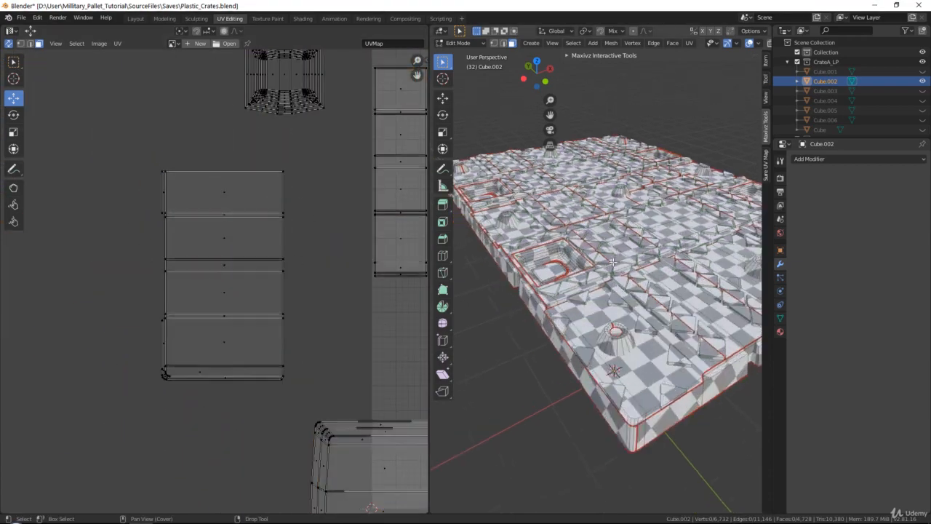
middle_click_drag(579, 290, 665, 295, "shift")
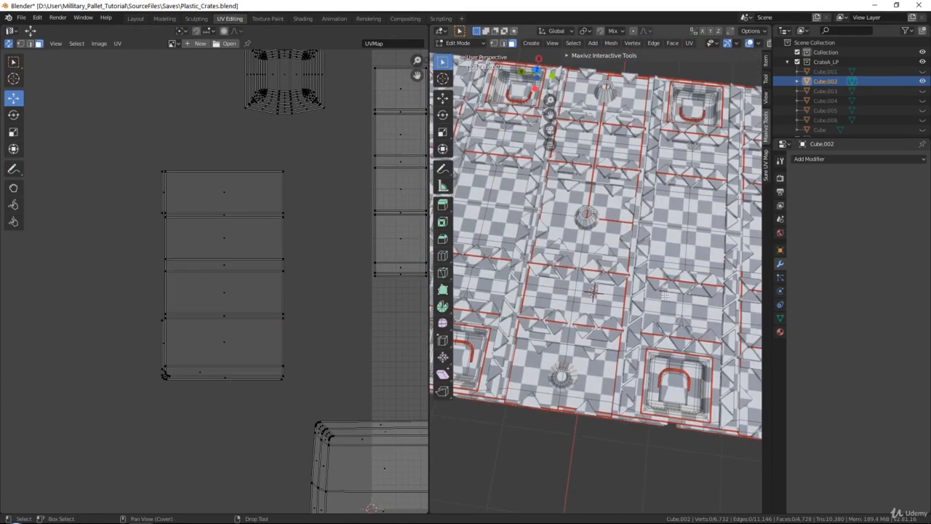
scroll(615, 191, "up", 4)
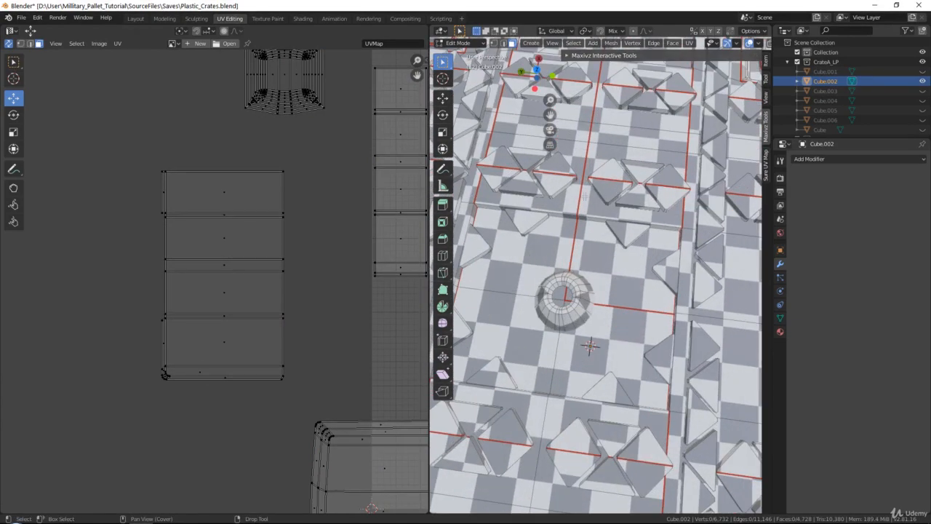
middle_click_drag(584, 196, 578, 283, "shift")
scroll(392, 237, "down", 6)
middle_click_drag(402, 240, 307, 243)
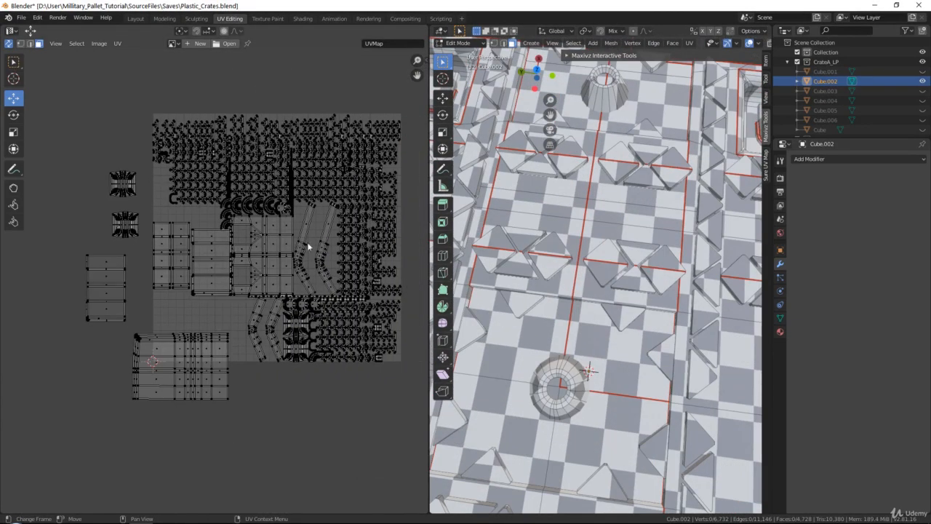
middle_click_drag(656, 149, 640, 218, "shift")
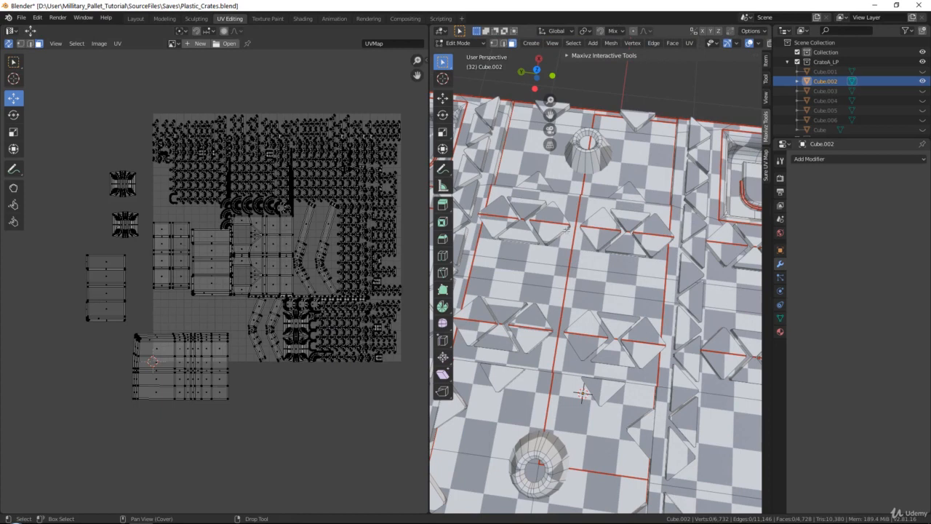
scroll(567, 229, "up", 3)
middle_click_drag(522, 295, 590, 278, "shift")
scroll(513, 263, "down", 3)
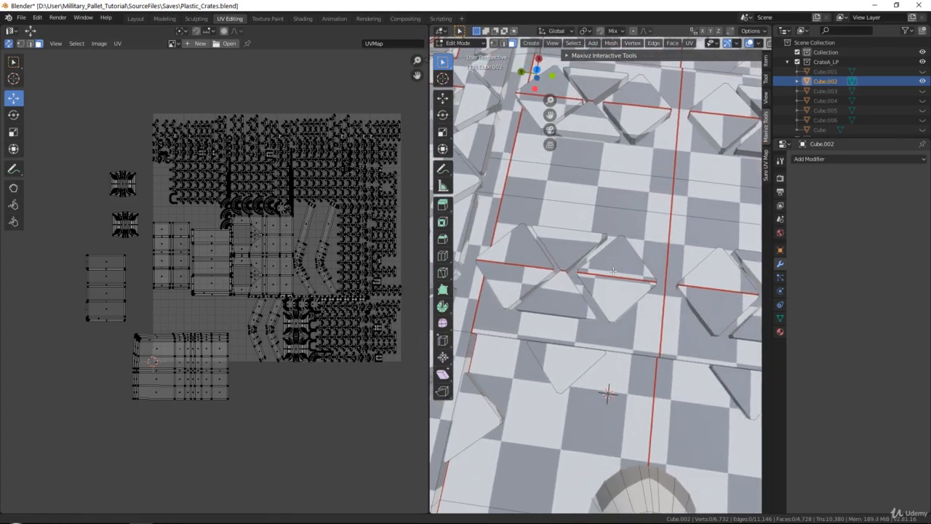
scroll(641, 274, "down", 5)
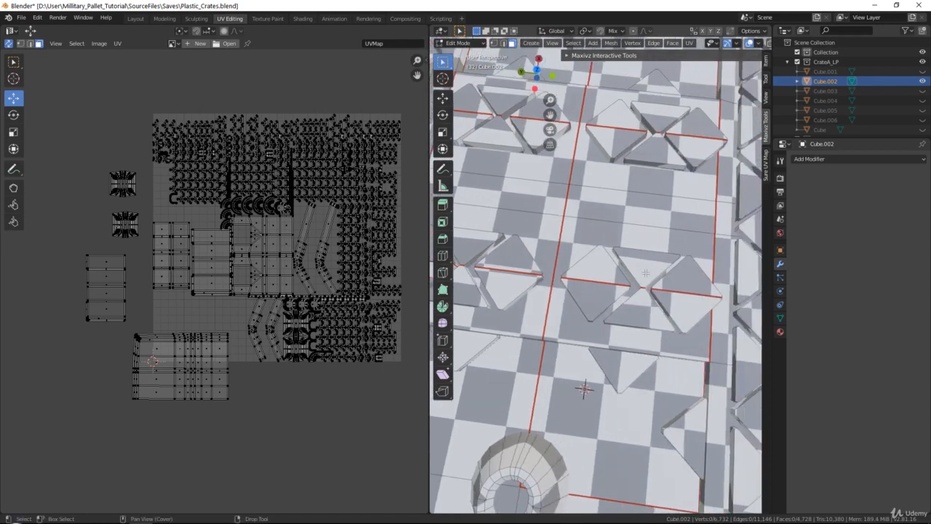
scroll(557, 179, "down", 3)
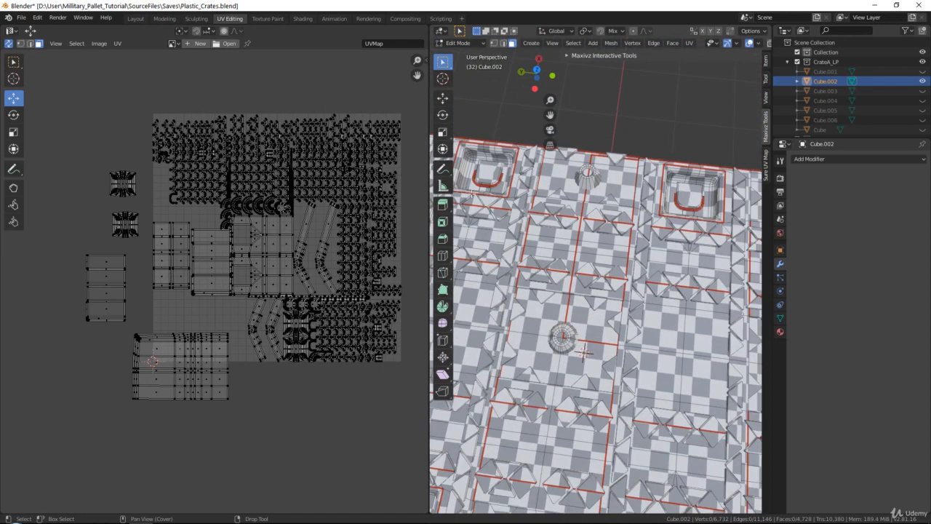
middle_click_drag(329, 205, 304, 246)
Select all UVs, then average the island scales and pack the islands
key("a")
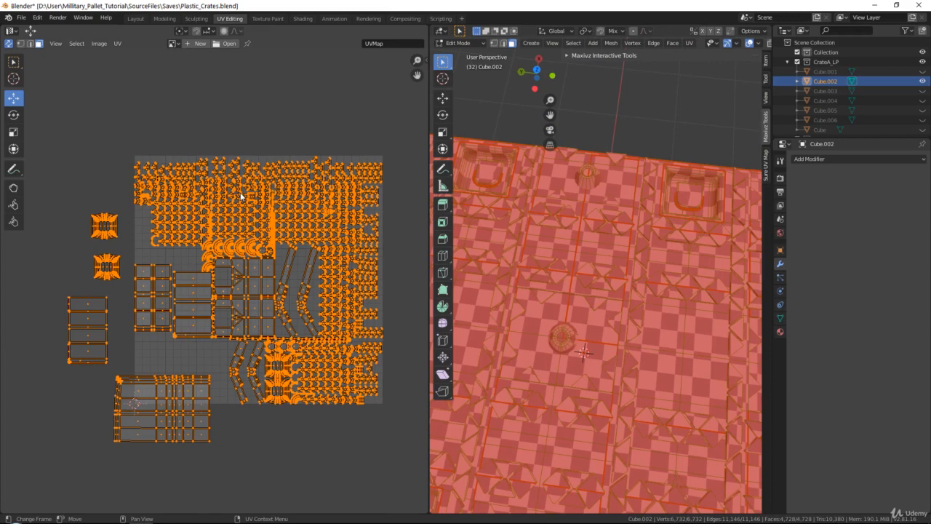
left_click(116, 44)
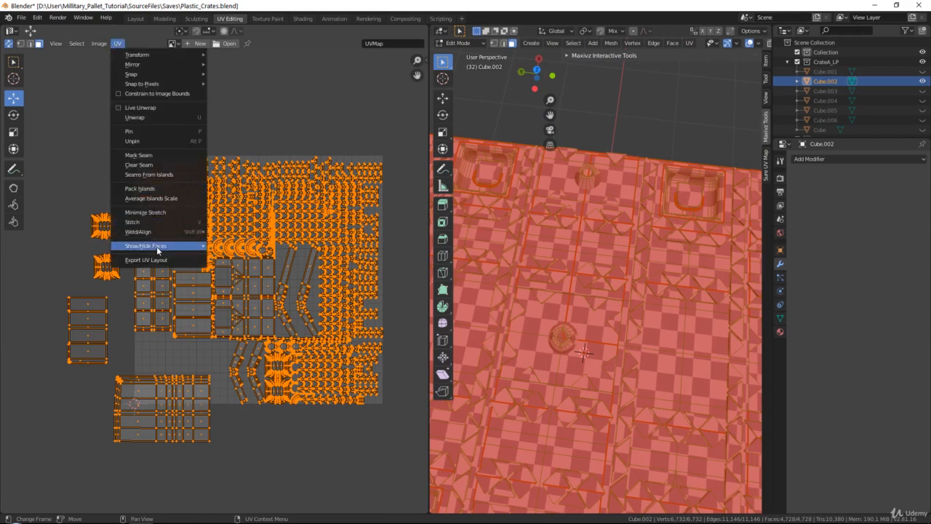
left_click(159, 196)
left_click(117, 44)
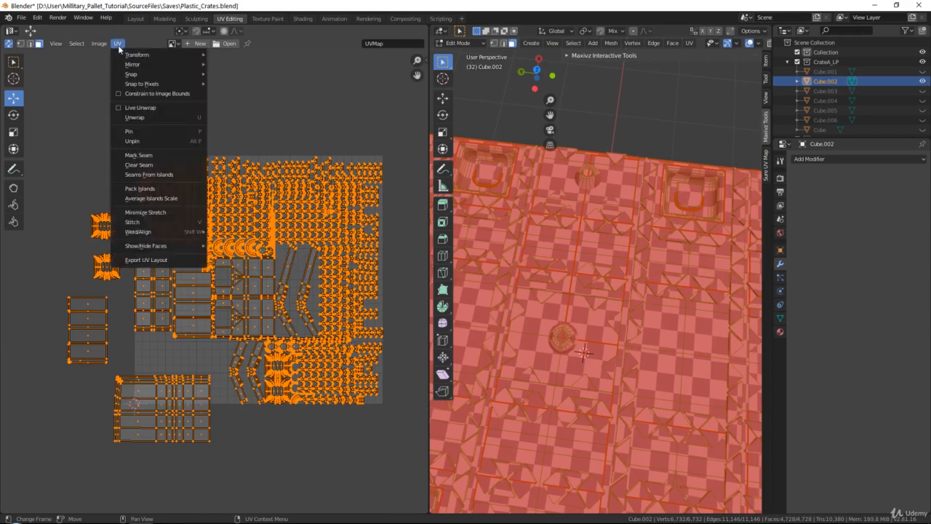
left_click(142, 188)
Select all faces and unwrap the pallet again using the Angle Based method
left_click(204, 417)
scroll(203, 363, "up", 2)
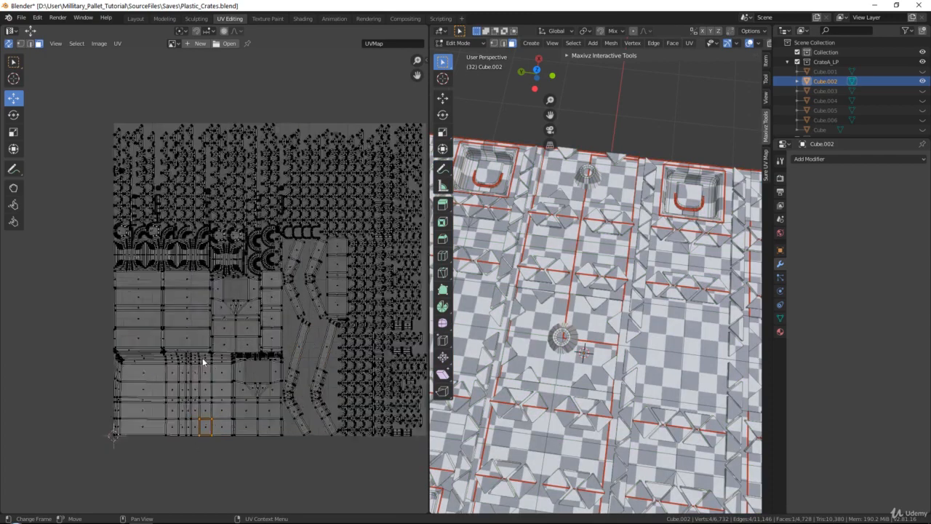
scroll(232, 311, "down", 2)
middle_click_drag(551, 242, 541, 247, "shift")
key("a")
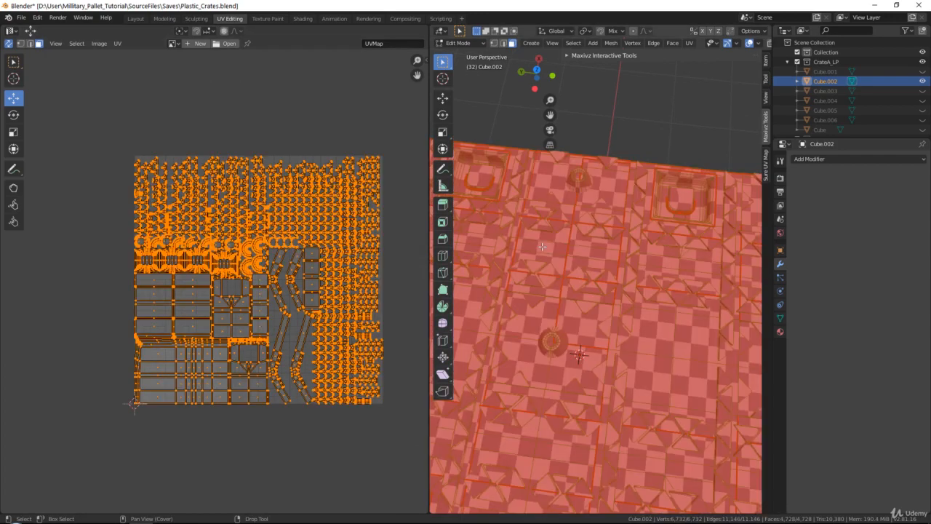
key("u")
left_click(584, 276)
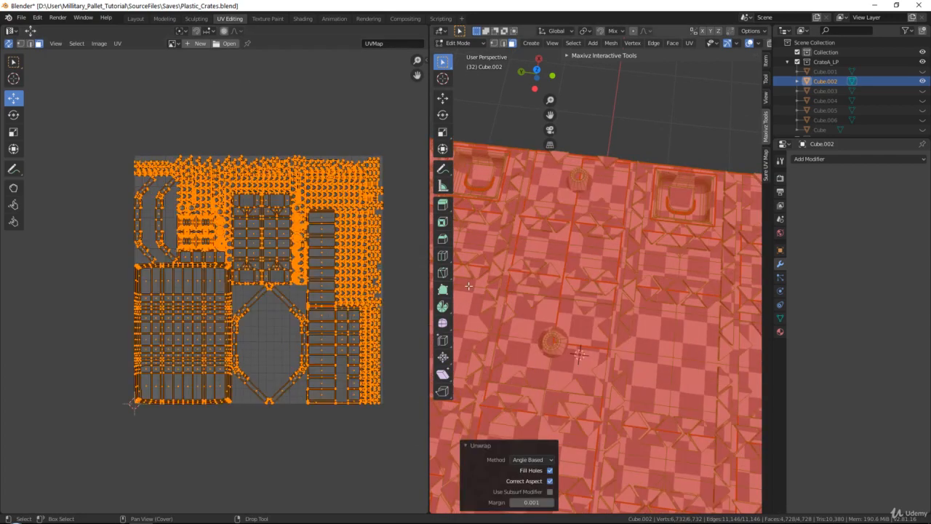
Zoom into the new UV layout to inspect the unwrapped islands
scroll(211, 274, "up", 5)
scroll(218, 276, "up", 1)
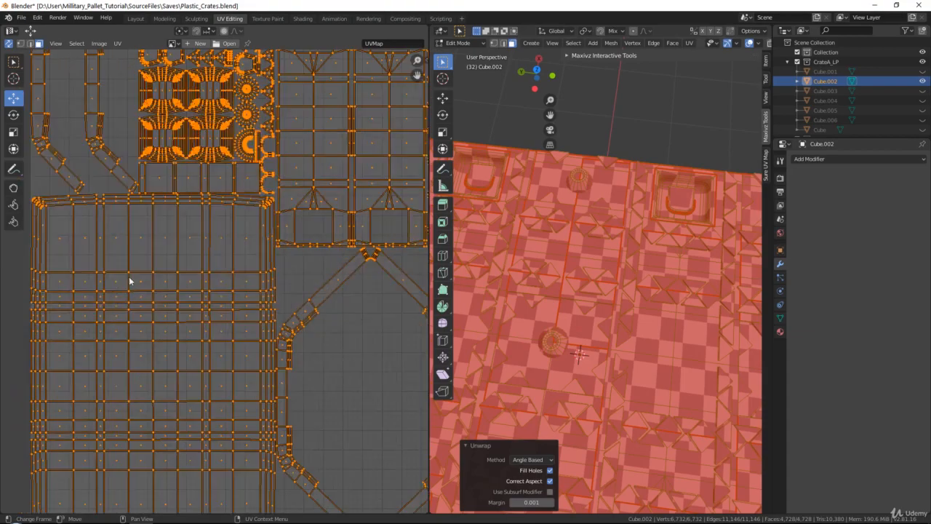
middle_click_drag(129, 278, 209, 217)
scroll(232, 275, "up", 4)
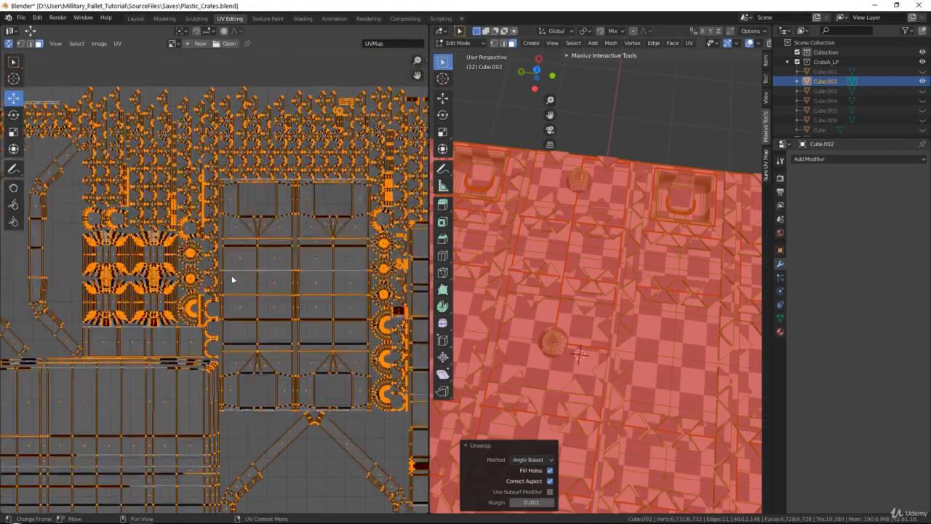
Inspect the unwrapped island layout area by area across the UV editor
left_click(264, 158)
middle_click_drag(264, 225, 208, 210)
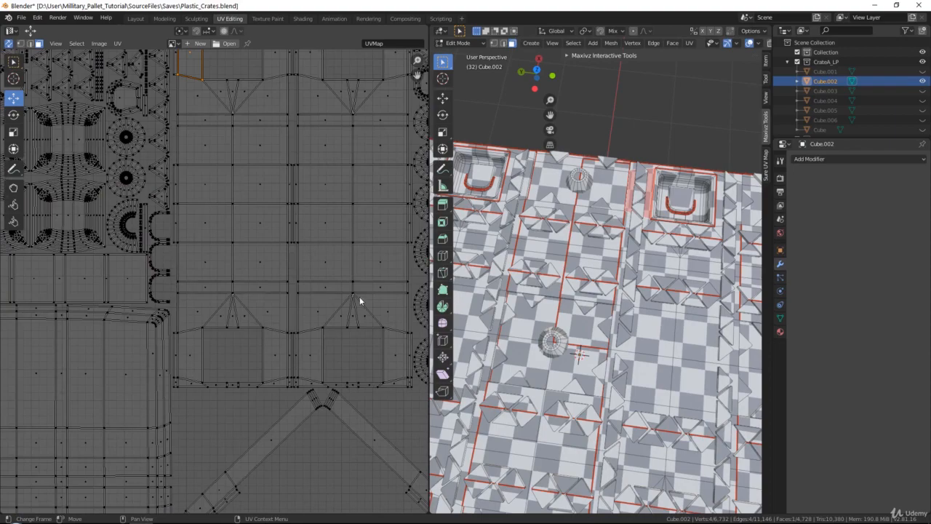
scroll(214, 320, "down", 4)
scroll(259, 254, "up", 6)
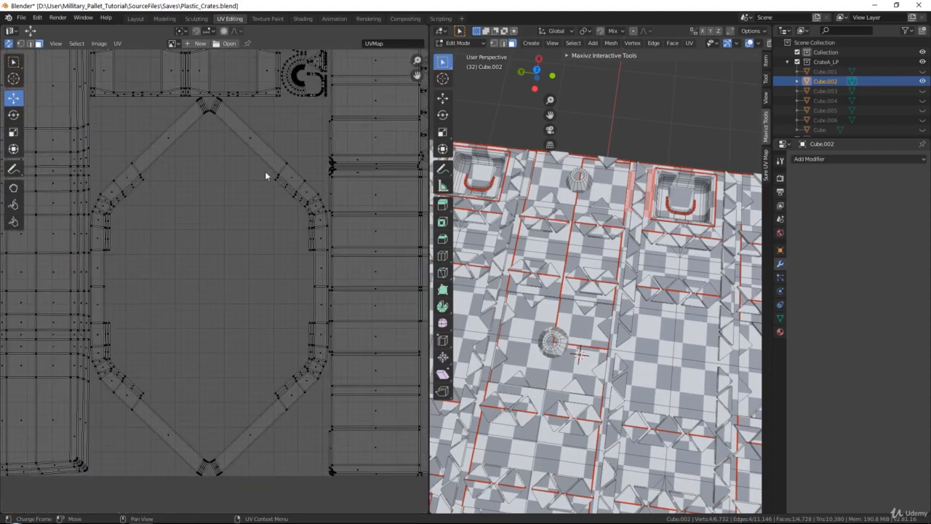
middle_click_drag(296, 114, 247, 301)
scroll(244, 280, "down", 3)
middle_click_drag(140, 160, 220, 245)
scroll(211, 243, "up", 1)
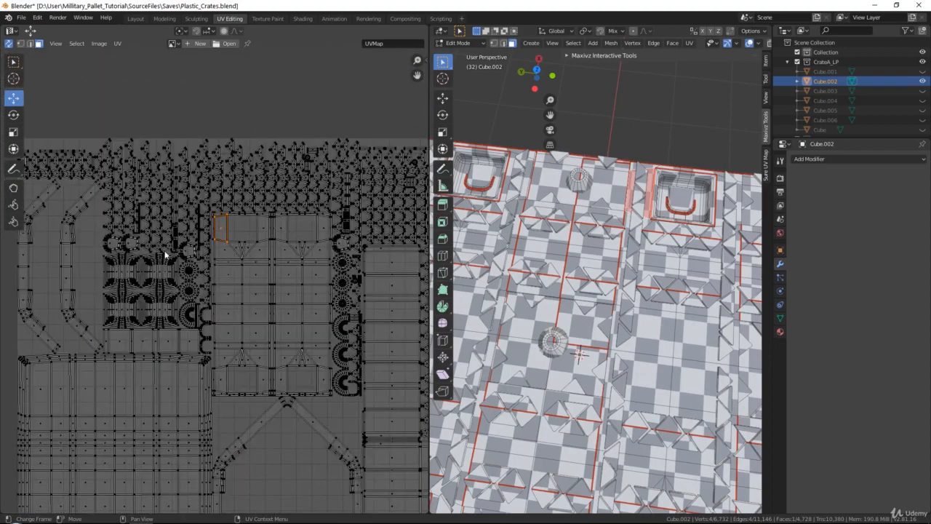
middle_click_drag(153, 295, 262, 317)
scroll(194, 228, "up", 5)
middle_click_drag(184, 465, 269, 297)
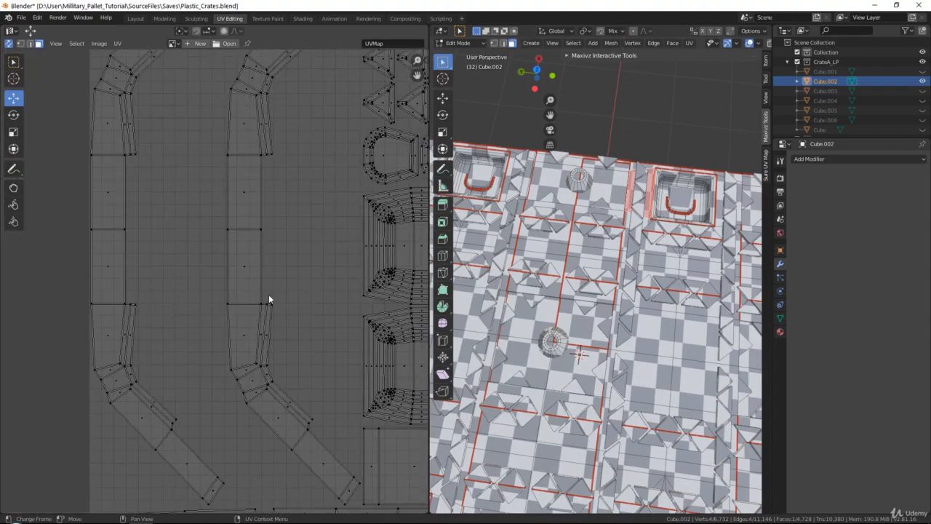
scroll(268, 296, "down", 5)
middle_click_drag(327, 305, 279, 281)
scroll(254, 232, "down", 4)
Select all UVs again, average their island scales and repack the islands
key("a")
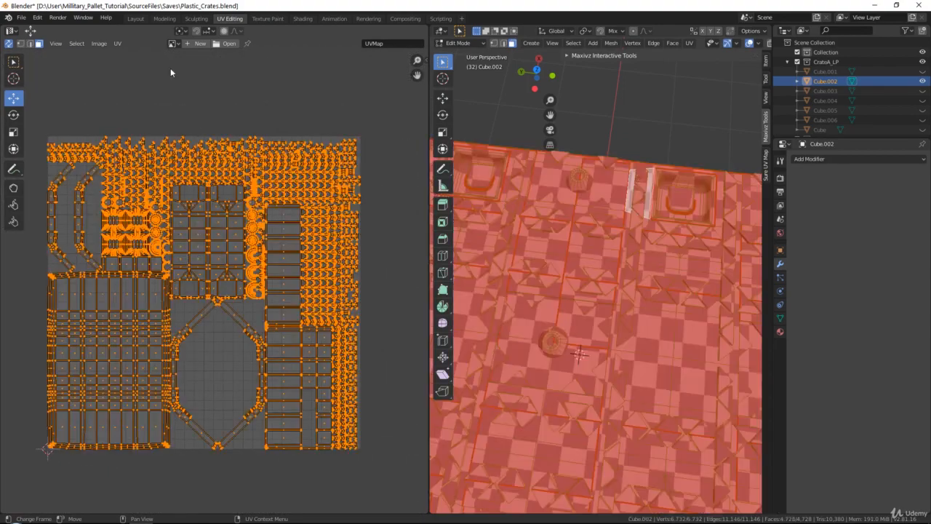
middle_click_drag(560, 312, 524, 218)
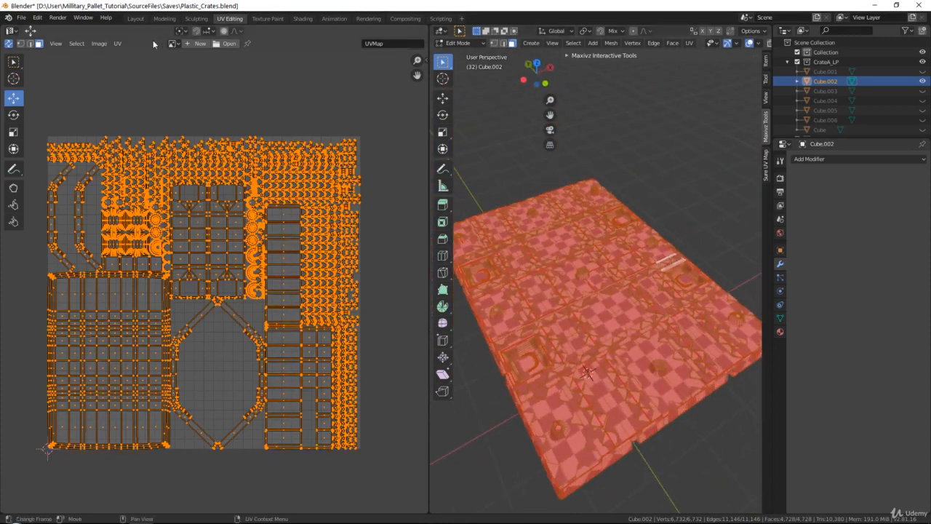
left_click(117, 42)
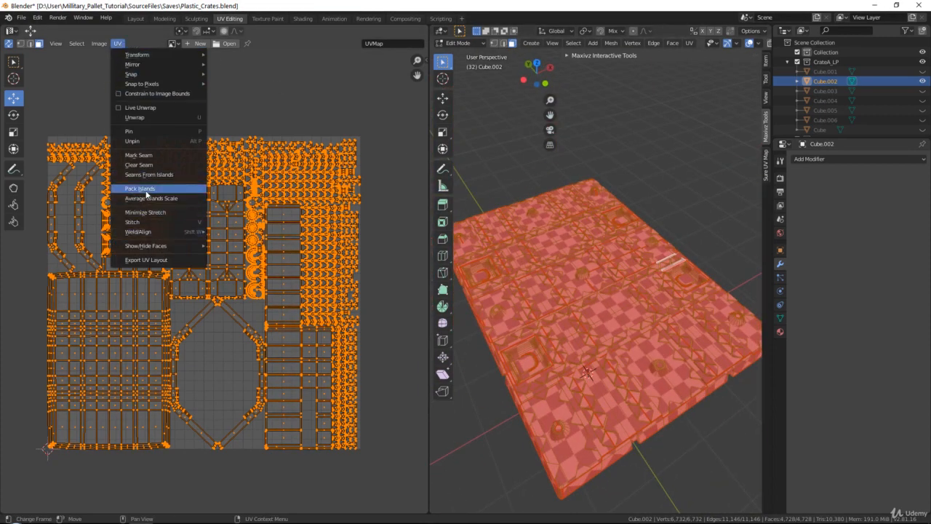
left_click(145, 198)
left_click(117, 43)
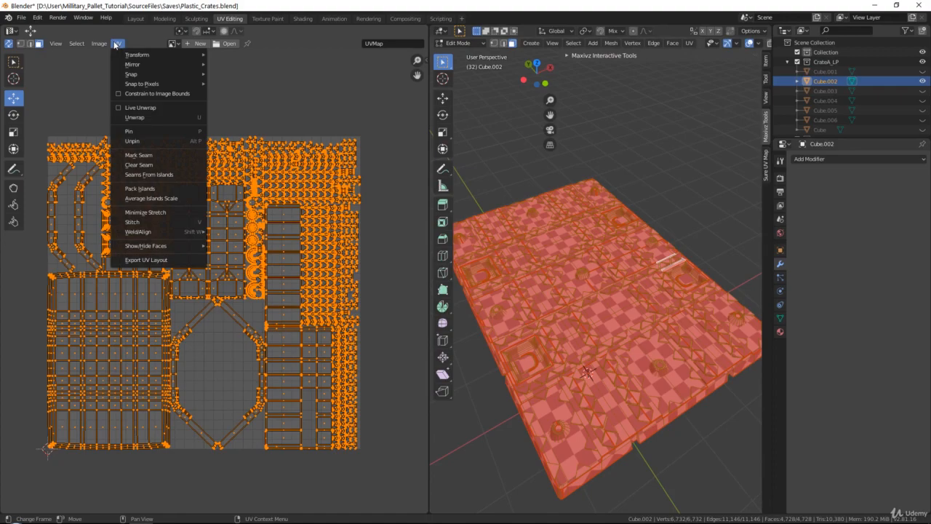
left_click(141, 189)
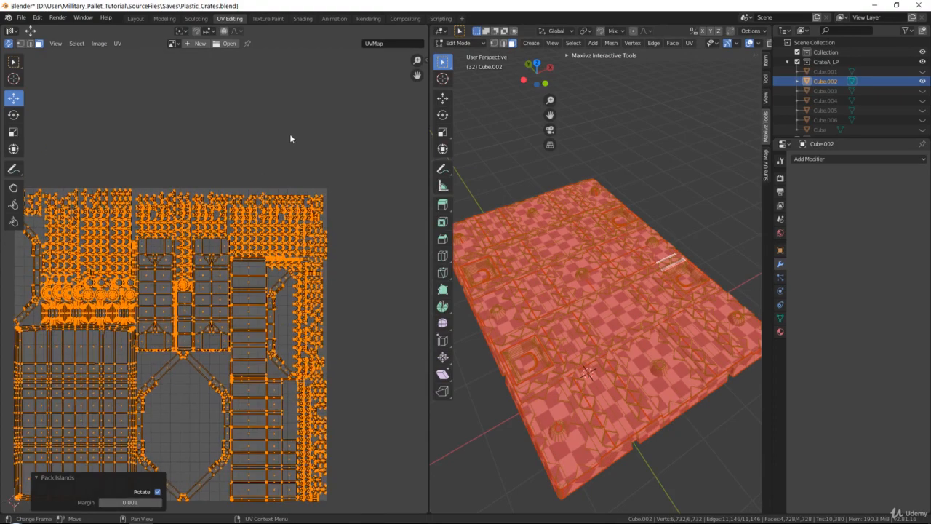
Deselect all UVs and examine the packed layout region by region for wasted space
key("alt+a")
scroll(269, 211, "up", 6)
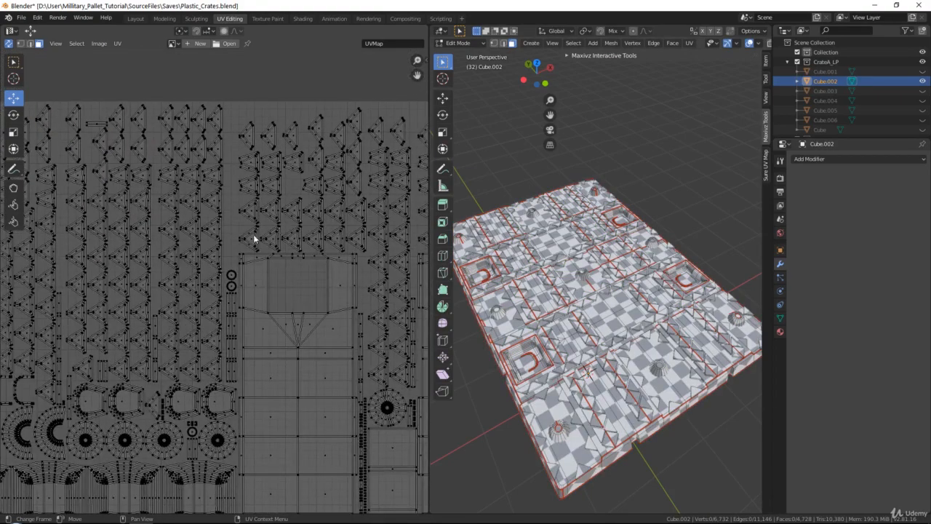
scroll(255, 238, "up", 6)
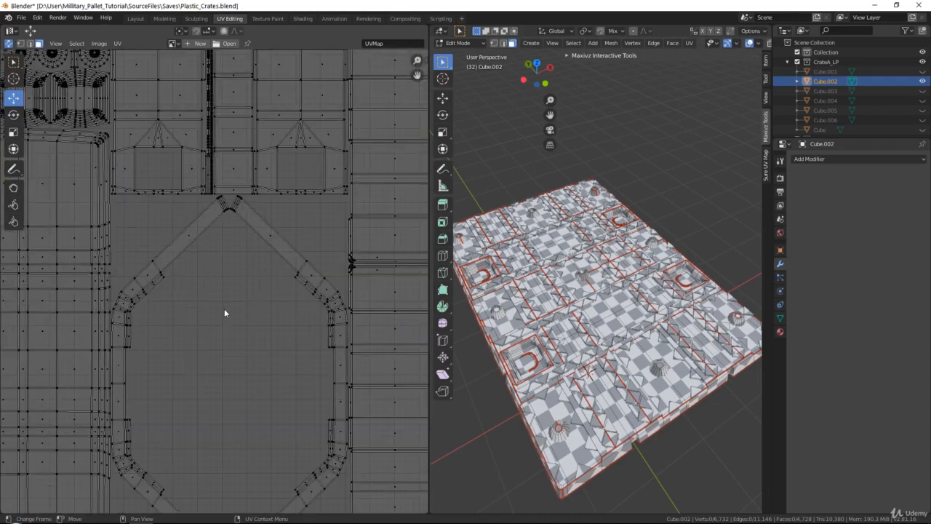
scroll(210, 284, "down", 4)
middle_click_drag(210, 284, 237, 366)
scroll(148, 270, "up", 3)
middle_click_drag(147, 270, 141, 111)
middle_click_drag(345, 186, 331, 313)
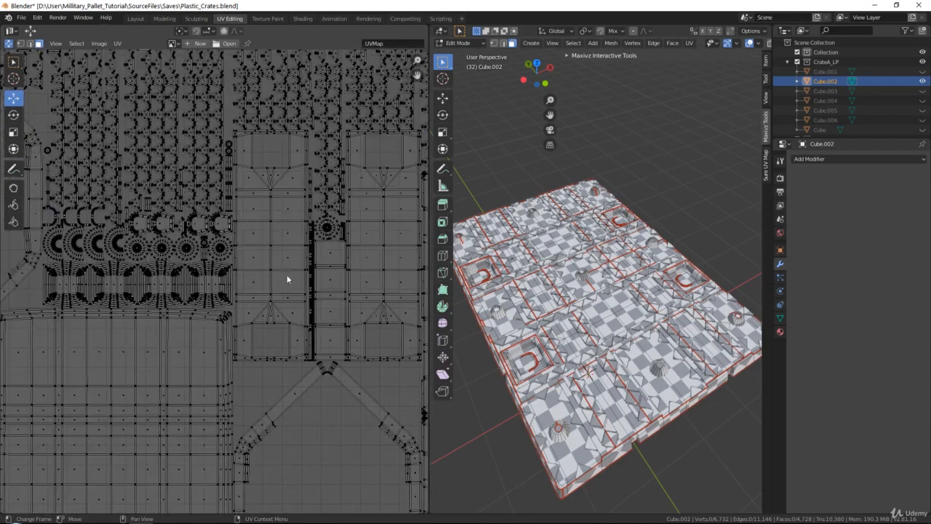
middle_click_drag(213, 219, 290, 337)
scroll(219, 282, "up", 1)
middle_click_drag(128, 275, 190, 321)
scroll(279, 326, "down", 3)
middle_click_drag(323, 311, 215, 275)
middle_click_drag(324, 272, 198, 265)
scroll(275, 223, "up", 4)
middle_click_drag(276, 223, 139, 328)
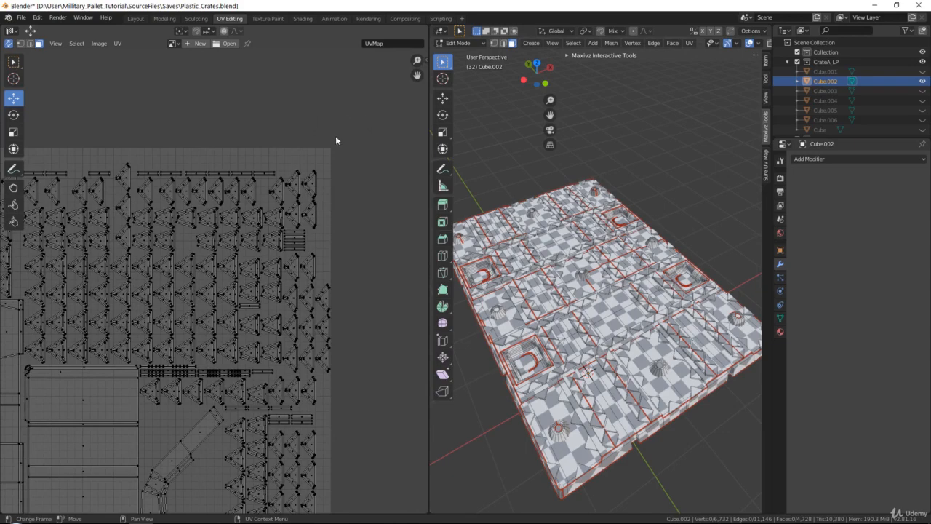
middle_click_drag(335, 140, 413, 170)
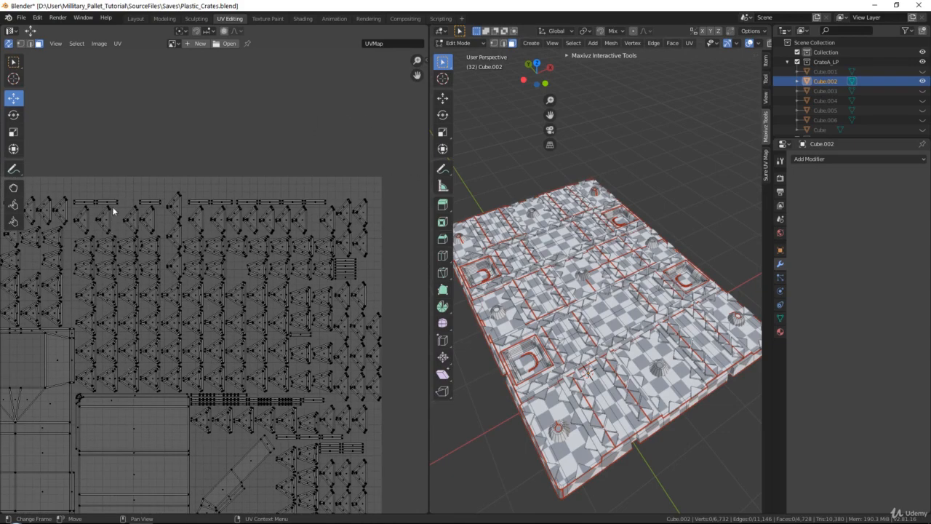
scroll(348, 290, "down", 3)
middle_click_drag(229, 498, 272, 370)
middle_click_drag(166, 489, 238, 370)
scroll(263, 325, "up", 1)
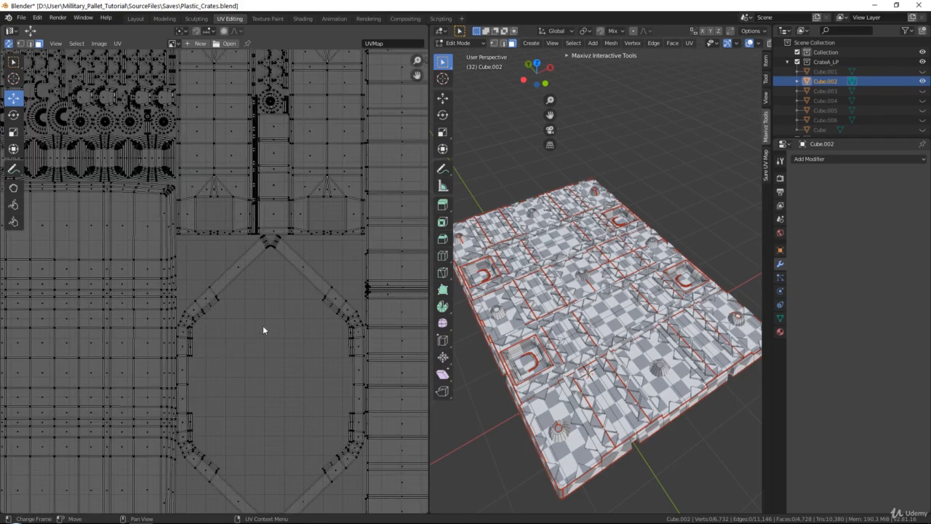
middle_click_drag(327, 302, 156, 253)
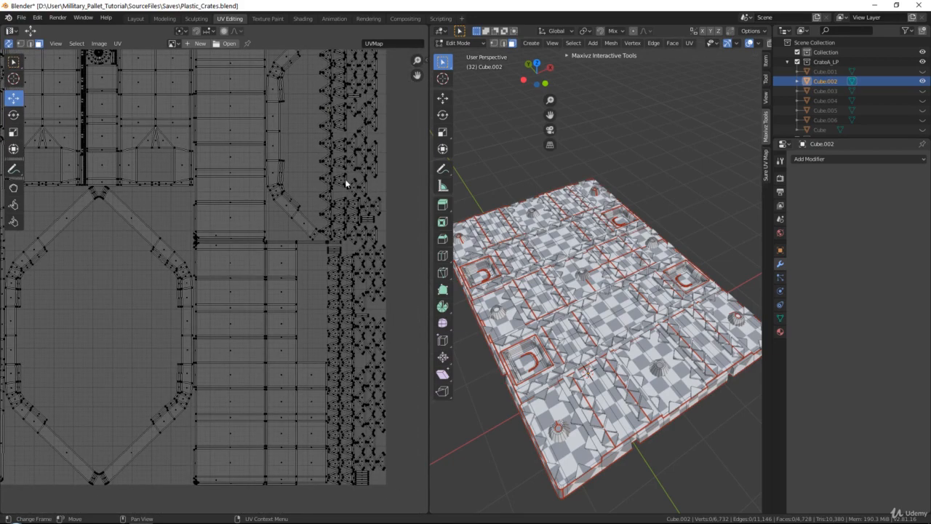
middle_click_drag(305, 140, 286, 376)
scroll(212, 288, "down", 2)
middle_click_drag(212, 288, 253, 302)
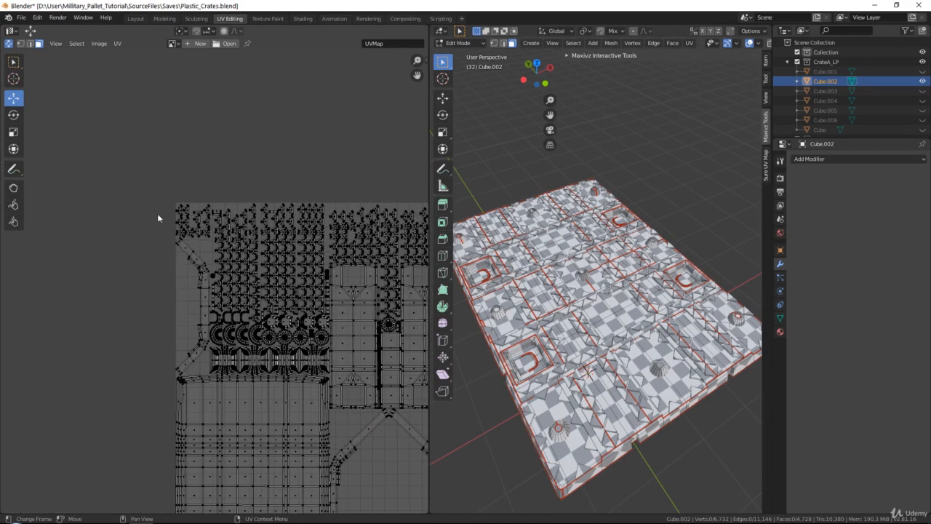
middle_click_drag(157, 218, 192, 245)
scroll(276, 249, "up", 2)
scroll(294, 251, "down", 4)
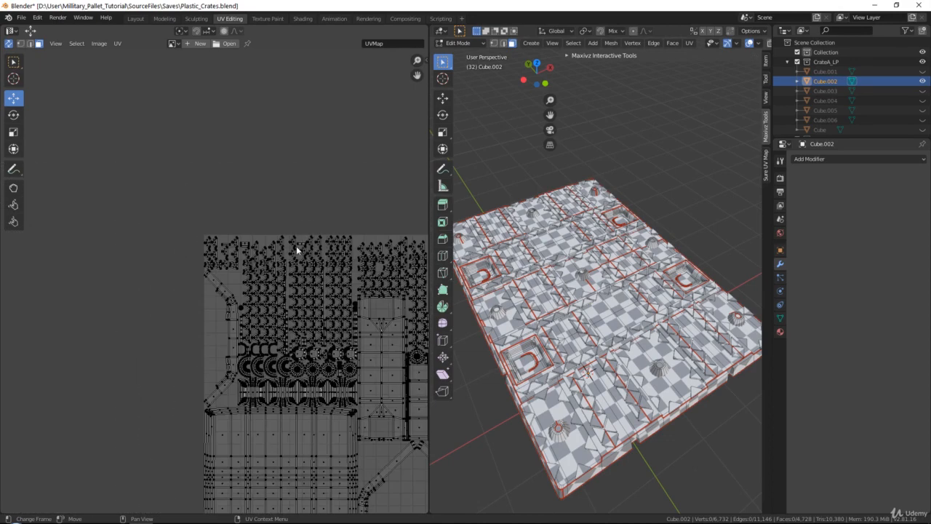
middle_click_drag(317, 272, 209, 234)
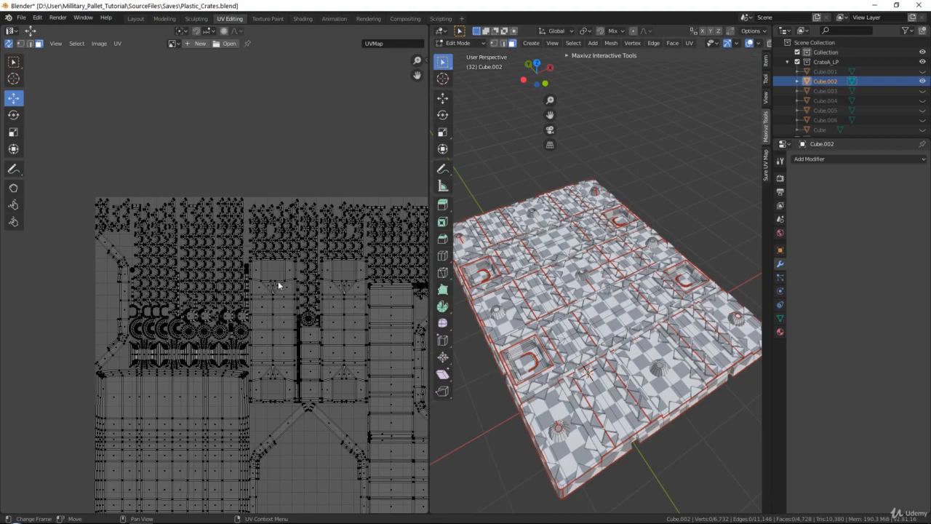
middle_click_drag(277, 289, 268, 201)
scroll(240, 203, "up", 5)
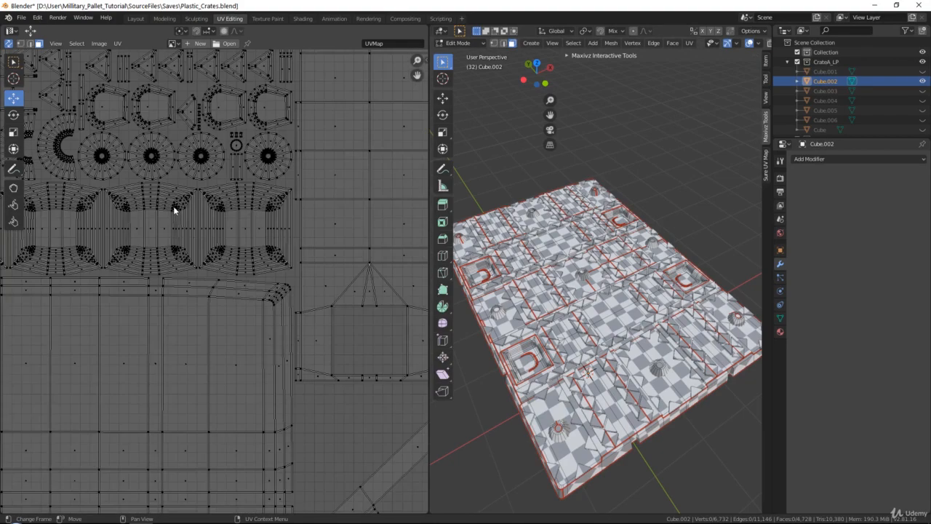
middle_click_drag(122, 145, 203, 251)
scroll(247, 313, "up", 3)
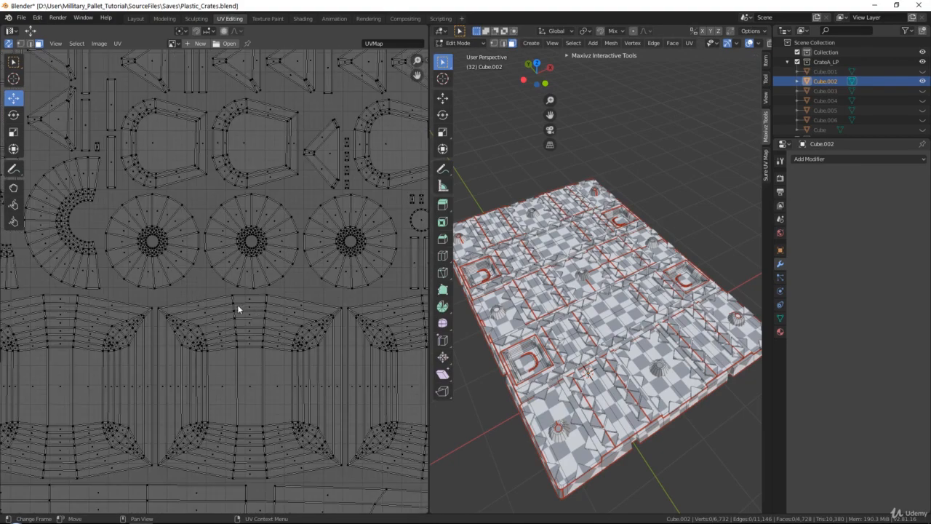
scroll(231, 304, "down", 8)
scroll(211, 247, "up", 6)
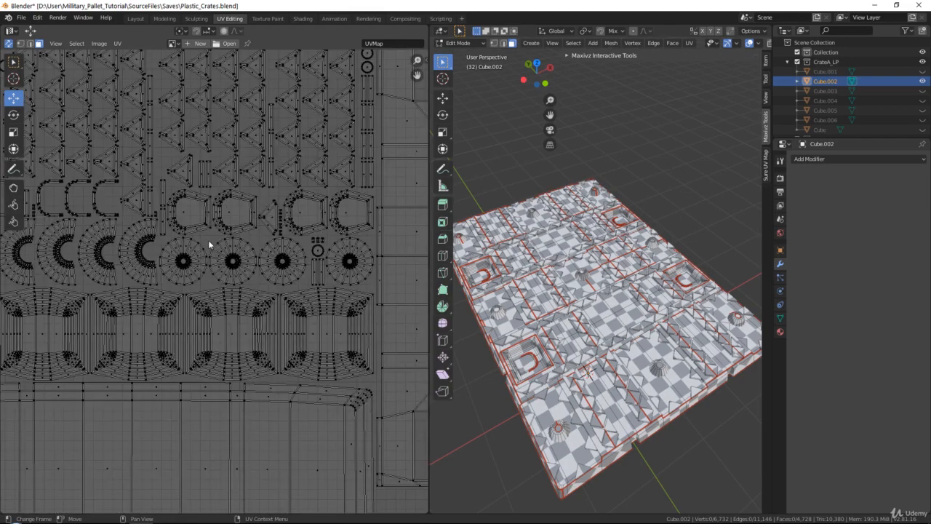
scroll(274, 204, "up", 2)
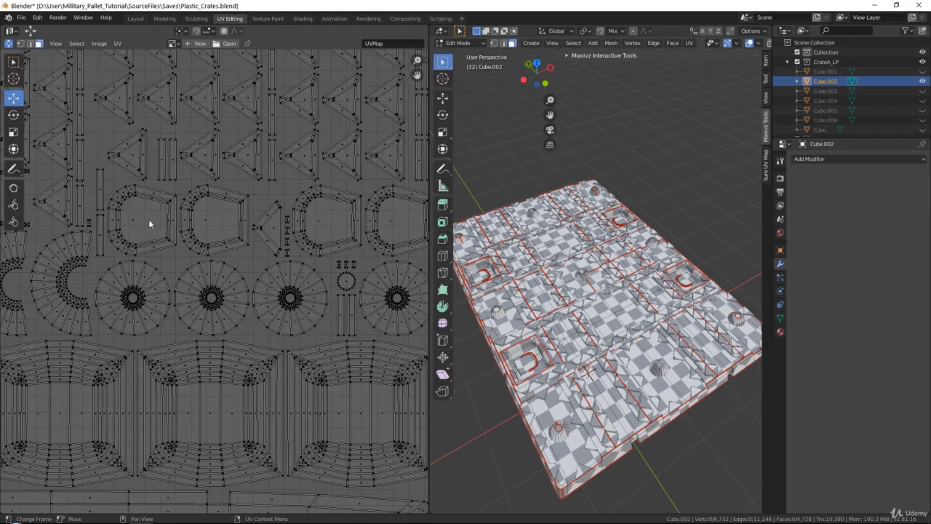
Select the four trapezoid handle islands and move them into the empty centre of the octagonal island
left_click(206, 212, "shift")
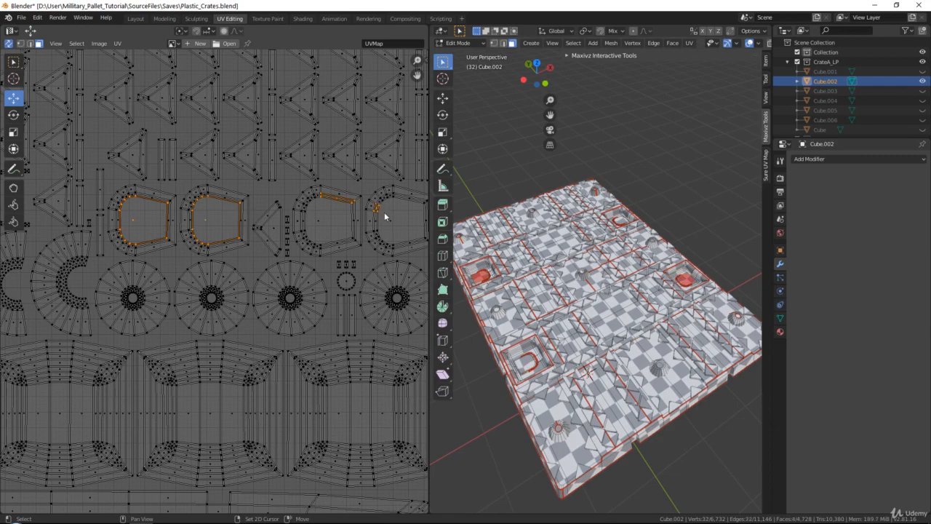
middle_click_drag(390, 218, 126, 169)
key("ctrl+l")
scroll(331, 234, "down", 6)
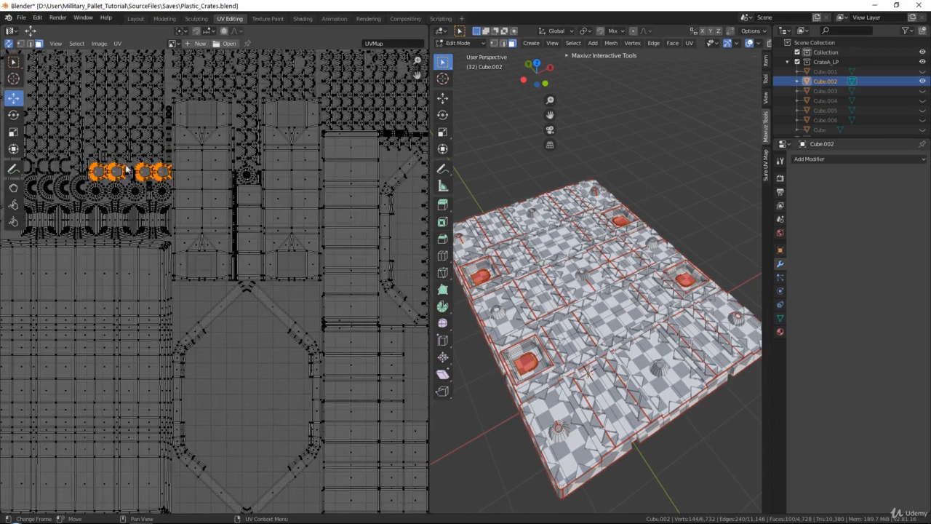
left_click_drag(139, 171, 246, 412)
Rotate the four handle islands 90° and scale them up to fill the octagon's interior
middle_click_drag(200, 359, 195, 227)
scroll(195, 228, "up", 2)
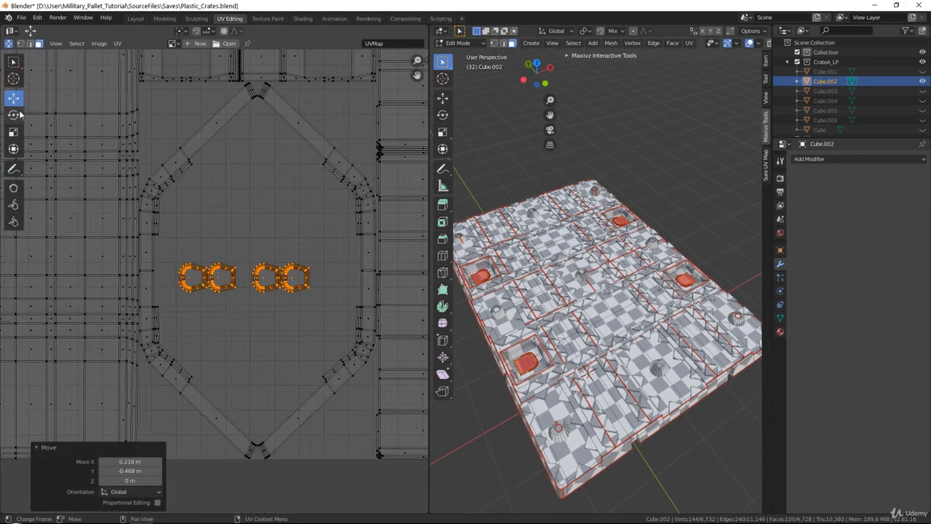
left_click(17, 114)
left_click_drag(293, 280, 239, 384, "ctrl")
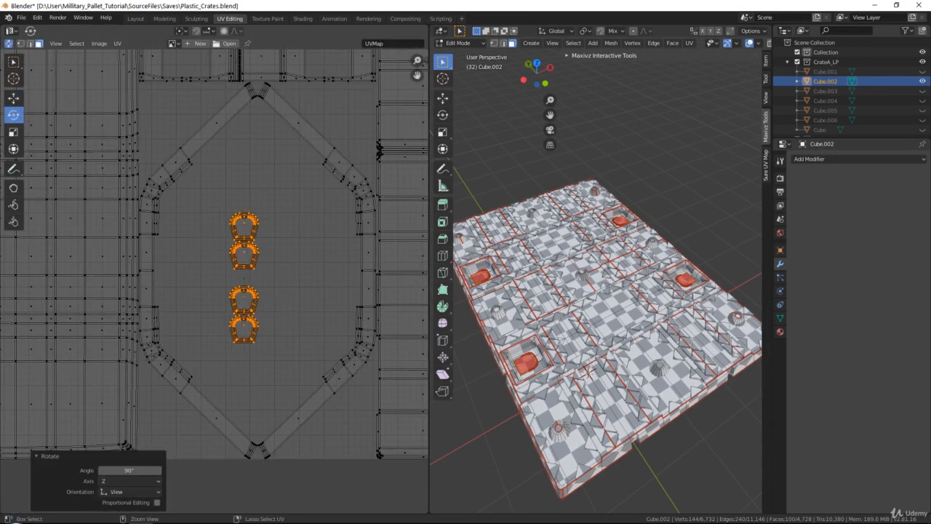
left_click(13, 131)
left_click_drag(225, 272, 257, 256)
left_click(13, 98)
left_click_drag(250, 191, 234, 180)
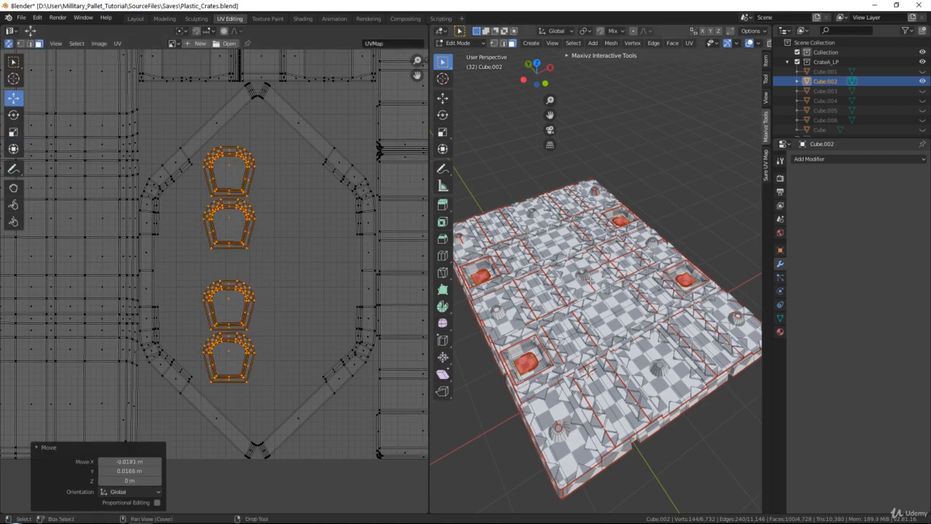
Check the checker texture on the handle recesses in the viewport and return to Object Mode
middle_click_drag(589, 279, 605, 285)
scroll(605, 285, "up", 3)
middle_click_drag(560, 320, 617, 365)
middle_click_drag(539, 365, 606, 341, "shift")
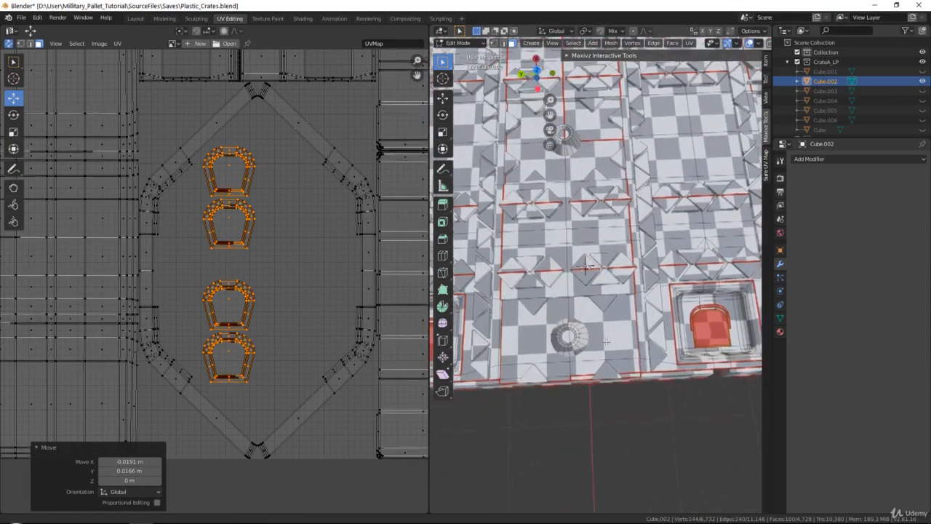
middle_click_drag(568, 261, 550, 288, "shift")
middle_click_drag(612, 264, 611, 234)
key("Tab")
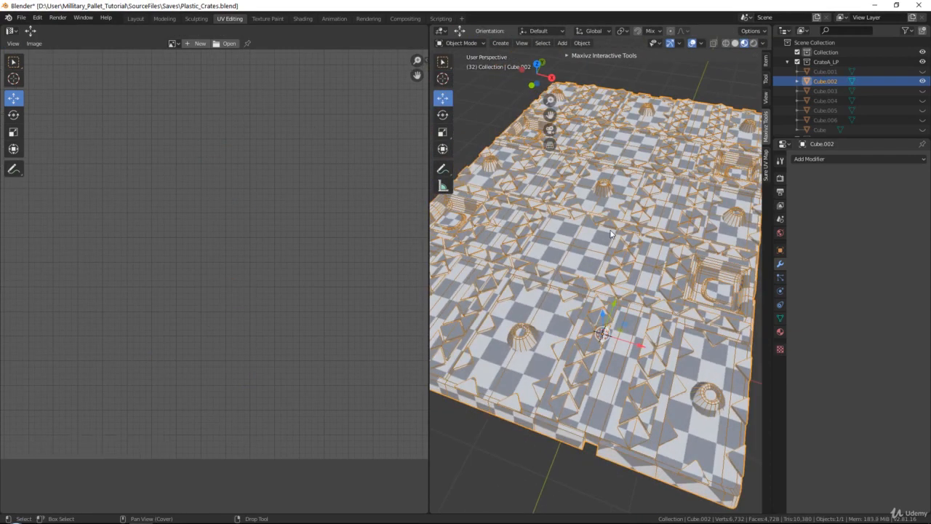
Unhide all objects, then hide the pallet top, the large box and the pallet base, leaving only the small triangular pieces
key("alt+h")
left_click(679, 240)
scroll(582, 241, "down", 3)
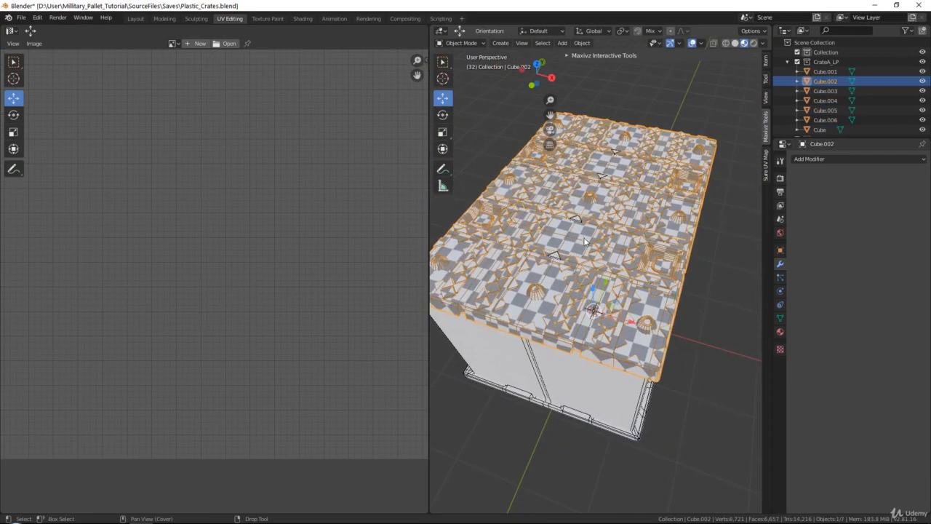
key("h")
left_click(535, 354)
key("h")
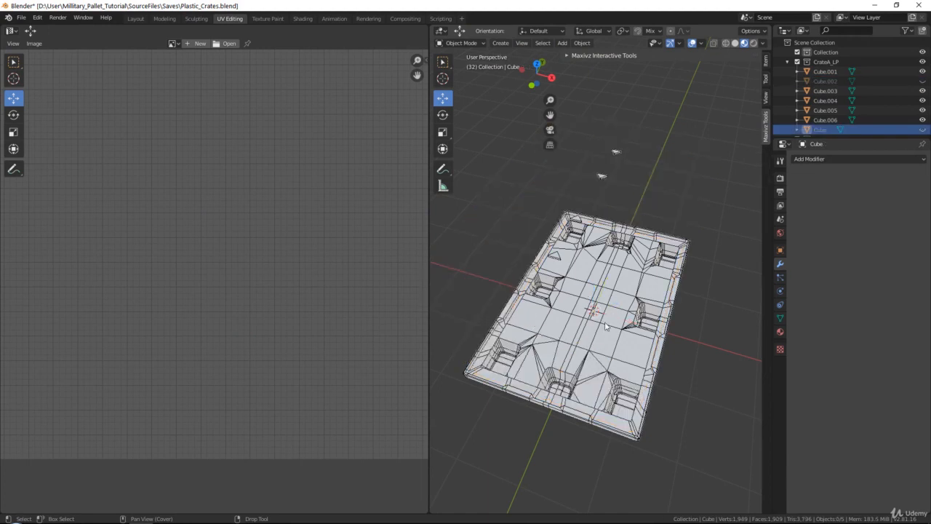
left_click(734, 43)
left_click(598, 309)
key("h")
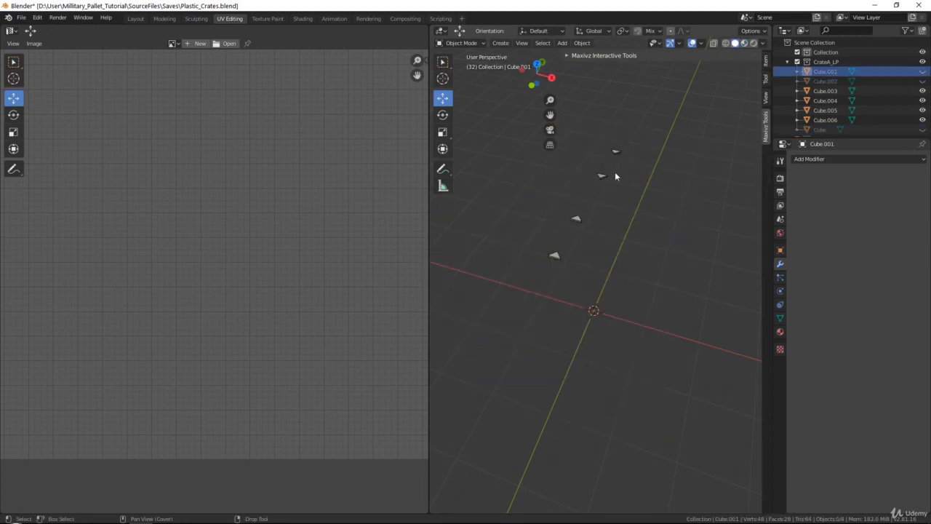
Select the four small triangular pieces in the viewport
scroll(554, 294, "up", 1)
left_click(552, 283)
middle_click_drag(583, 227, 586, 289, "shift")
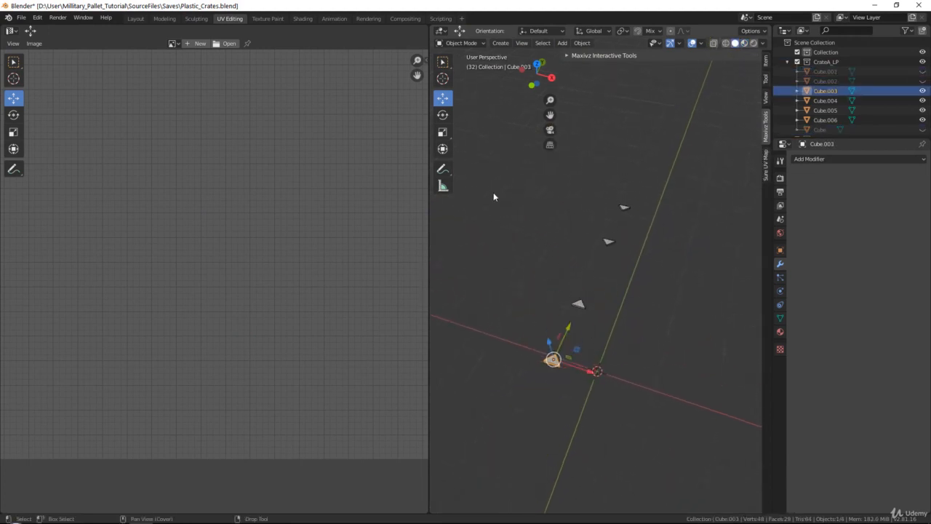
left_click_drag(494, 187, 711, 425)
scroll(608, 277, "up", 2)
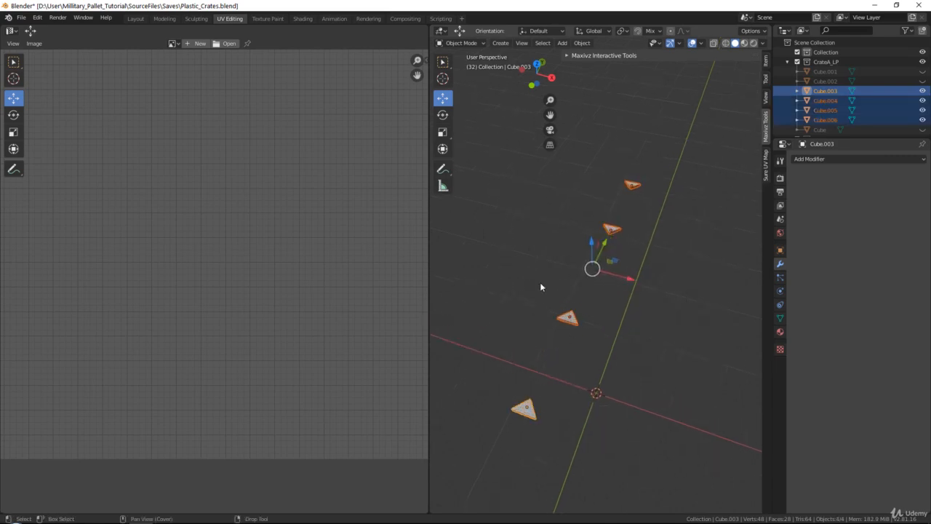
Unwrap the four small triangular pieces together and return to Object Mode
key("Tab")
key("a")
key("u")
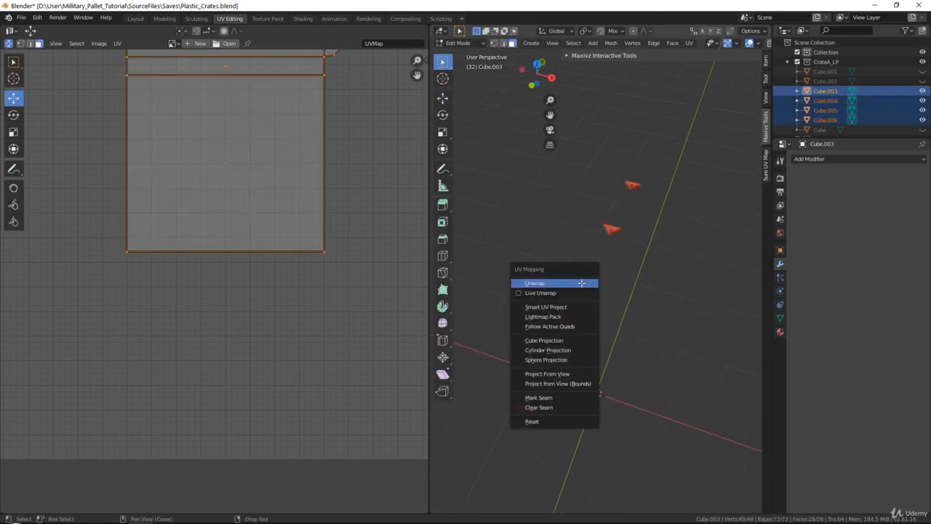
left_click(582, 283)
scroll(276, 266, "down", 3)
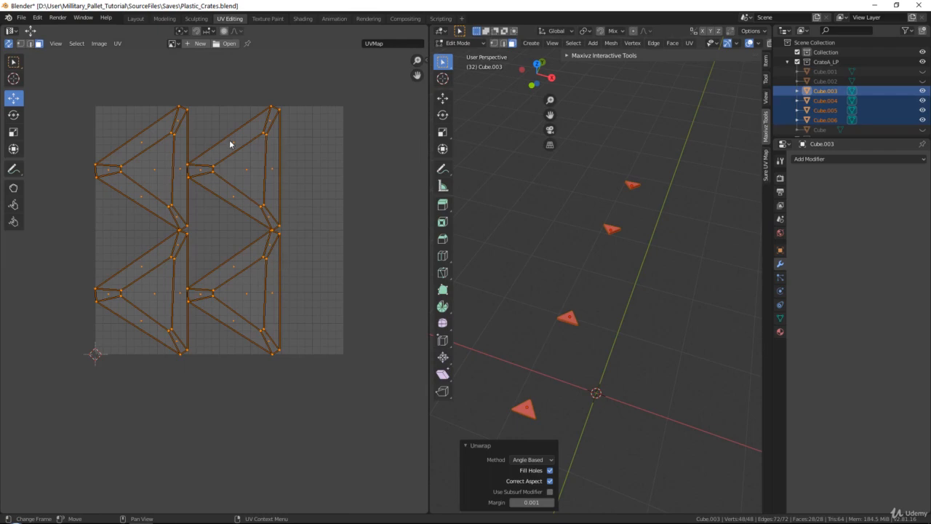
key("Tab")
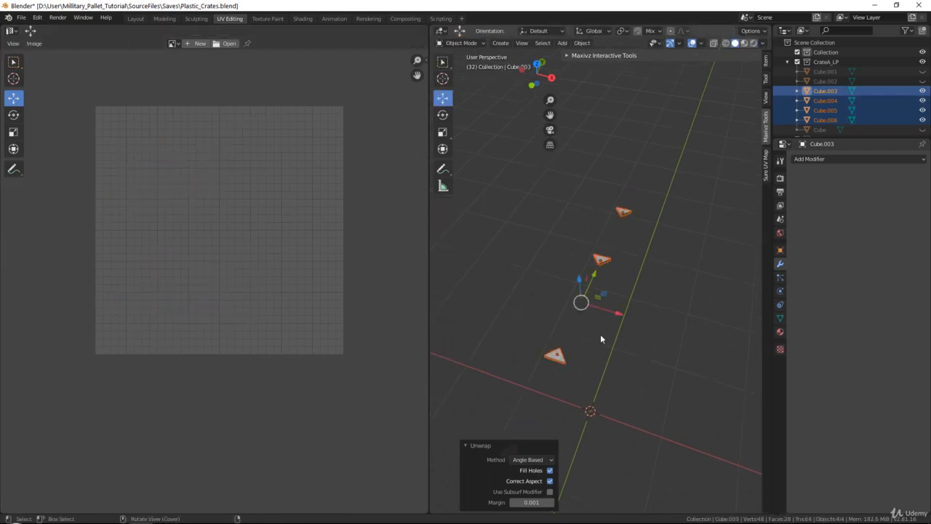
Leave local view, select all pallet parts with the main cube active, and apply all transforms
key("KP_Divide")
key("alt+a")
middle_click_drag(598, 274, 529, 247)
key("b")
left_click_drag(490, 221, 728, 485)
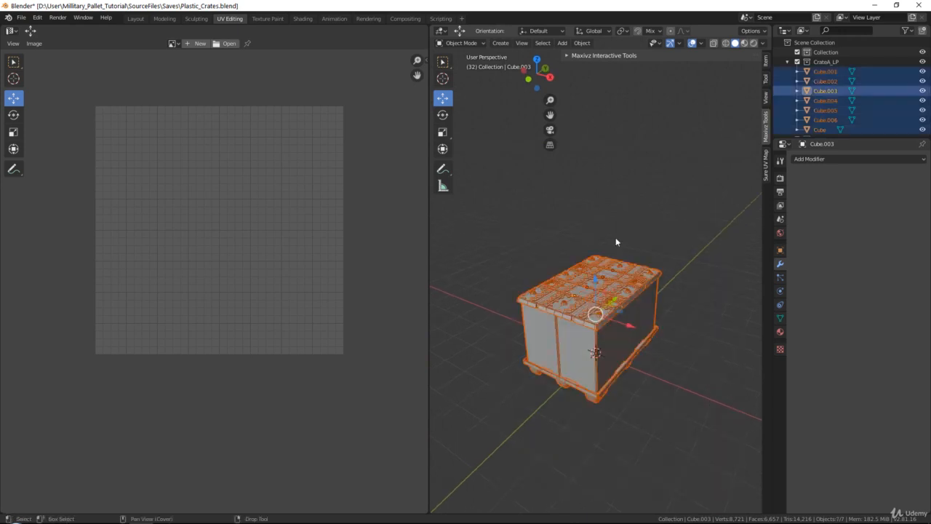
middle_click_drag(615, 237, 543, 255)
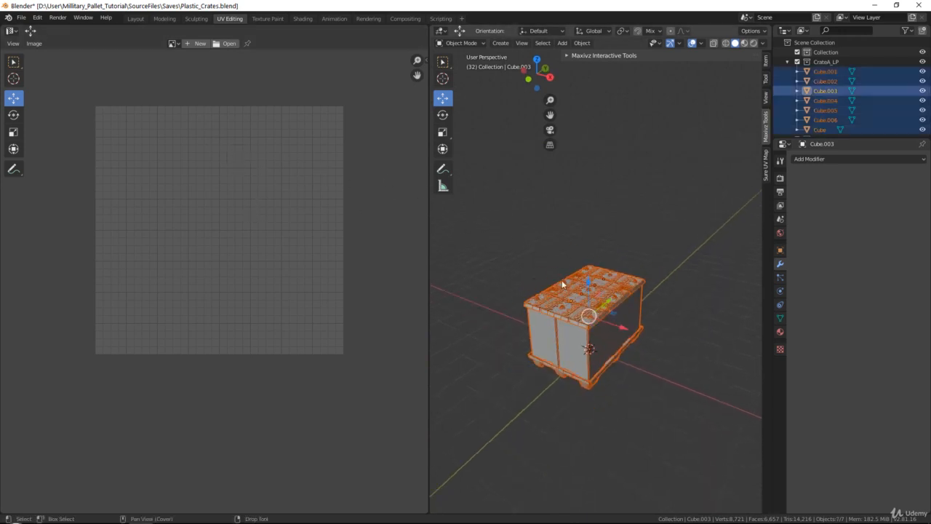
middle_click_drag(552, 287, 573, 304)
scroll(556, 334, "up", 1)
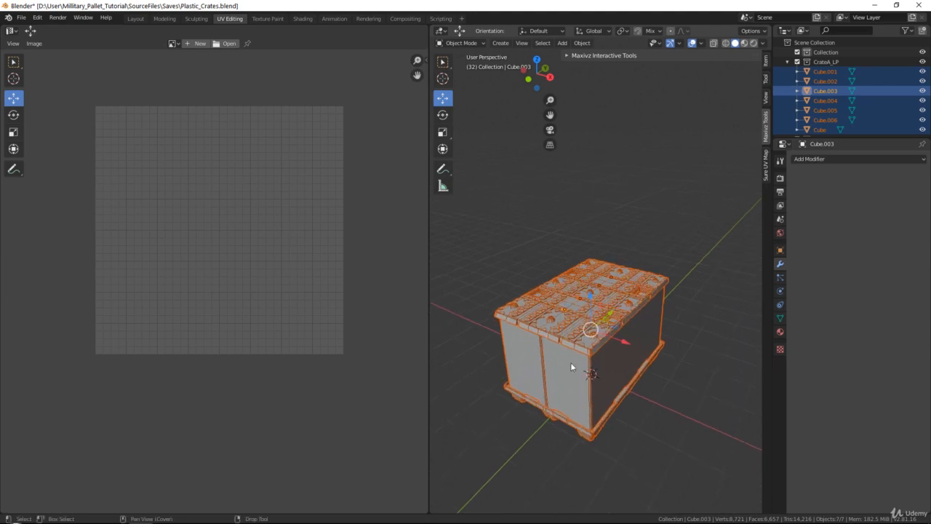
left_click(571, 364, "shift")
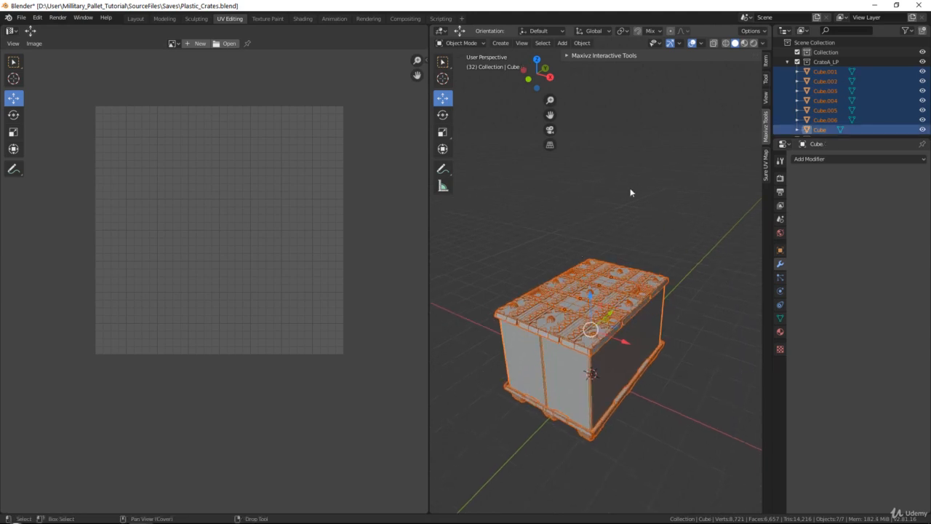
key("q")
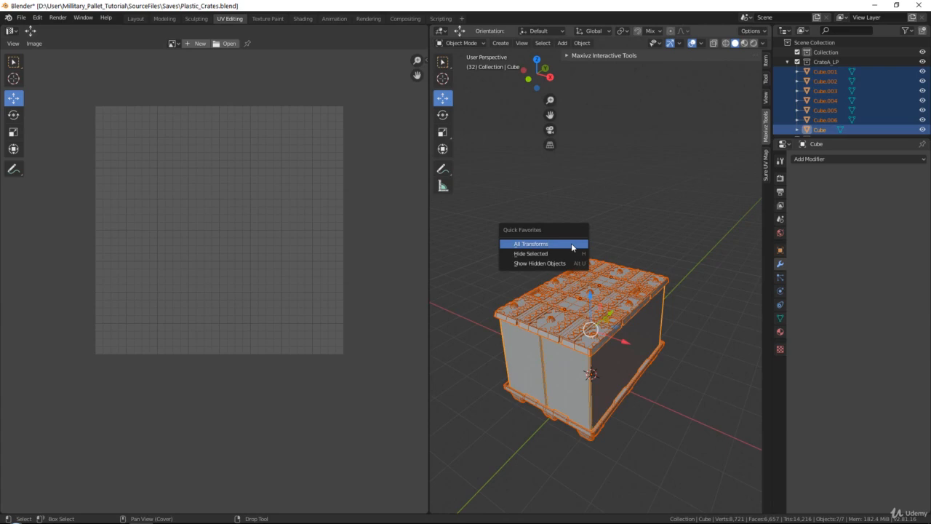
left_click(572, 245)
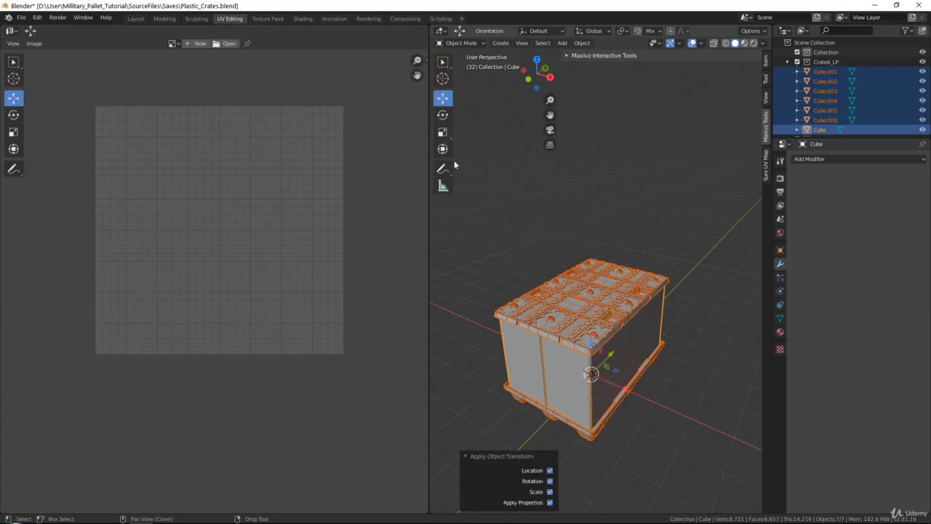
Edit all selected objects together and pack their UV islands
key("Tab")
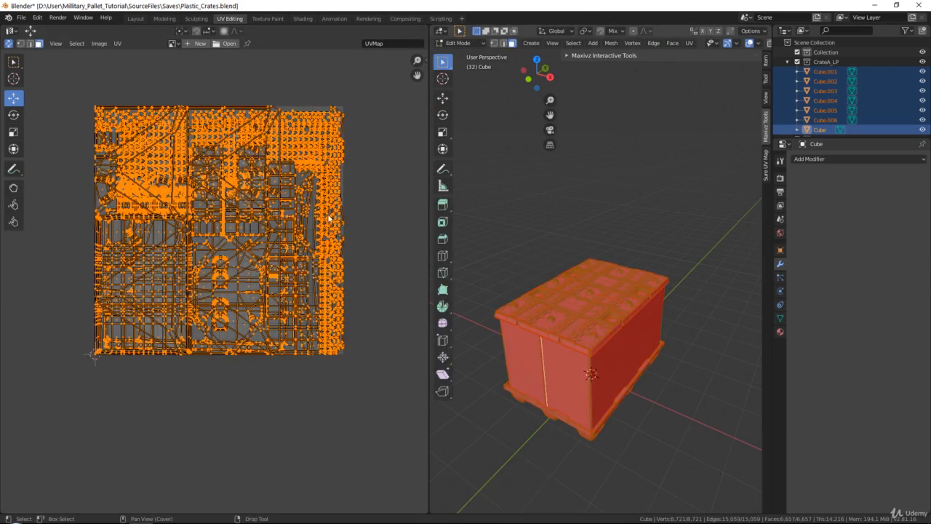
middle_click_drag(229, 128, 234, 189)
left_click(118, 44)
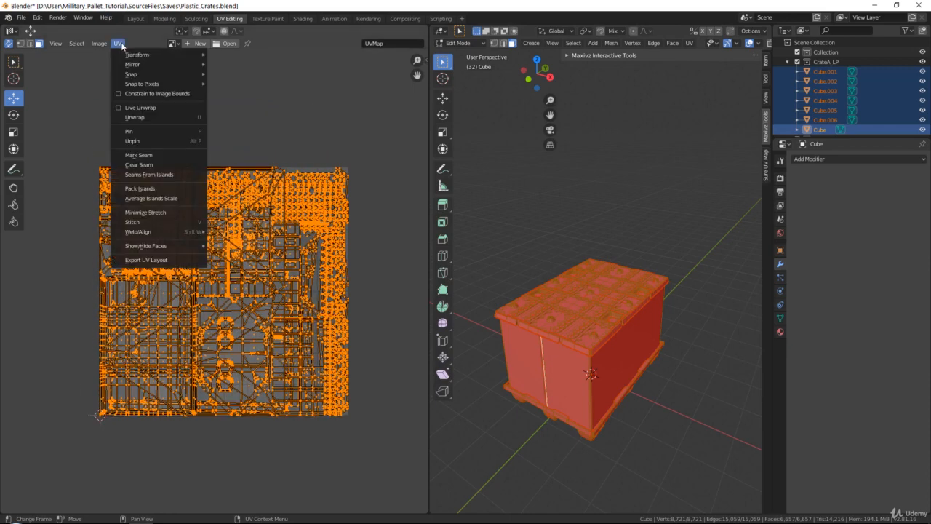
left_click(138, 188)
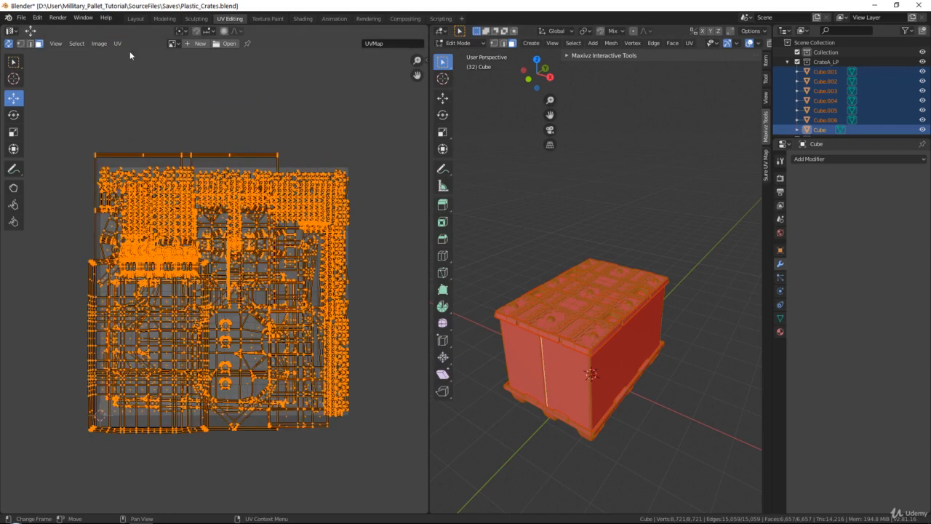
Inspect the packed UV layout closely for small or badly placed islands
left_click(118, 44)
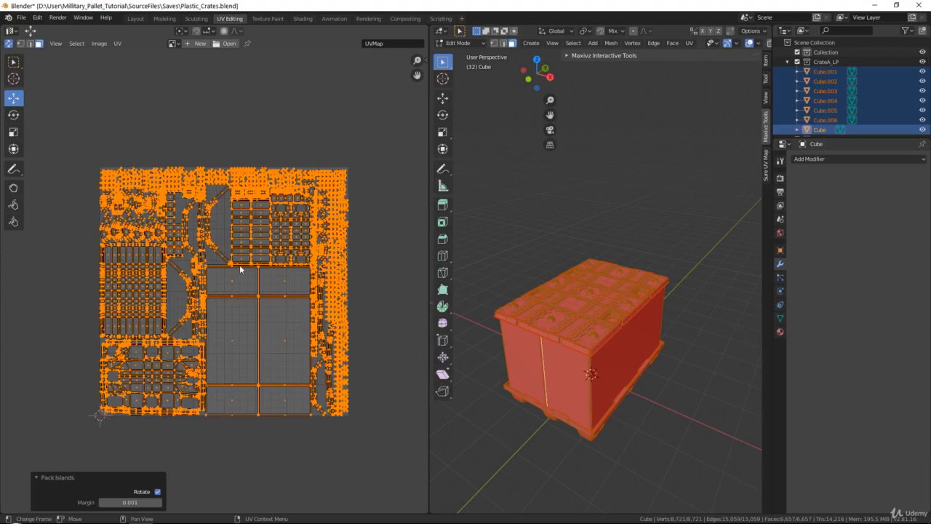
scroll(240, 265, "up", 3)
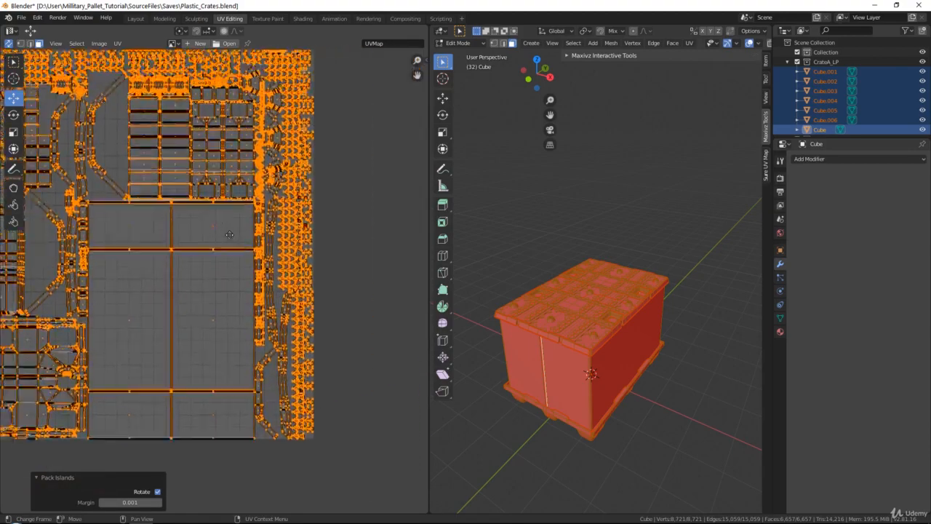
scroll(229, 234, "down", 3)
scroll(211, 236, "up", 5)
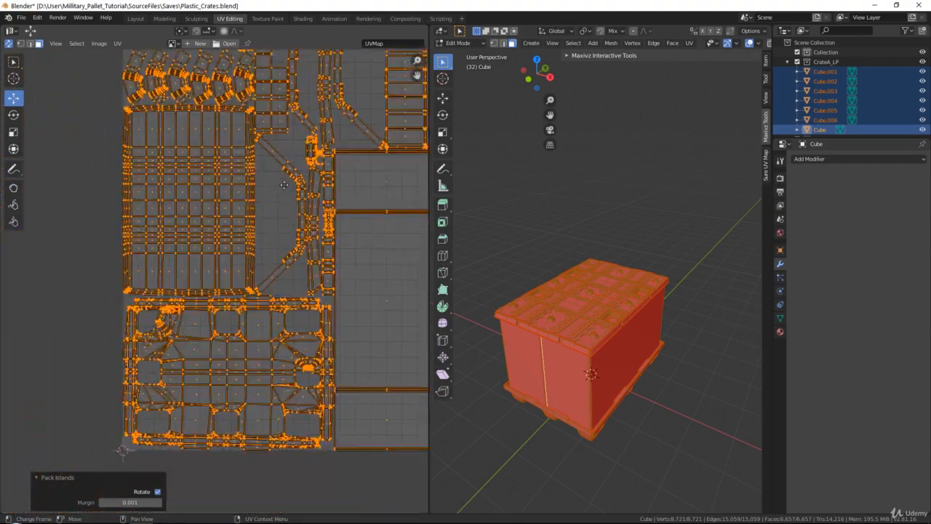
middle_click_drag(283, 185, 267, 265)
scroll(268, 265, "up", 3)
scroll(342, 302, "down", 2)
middle_click_drag(326, 173, 287, 286)
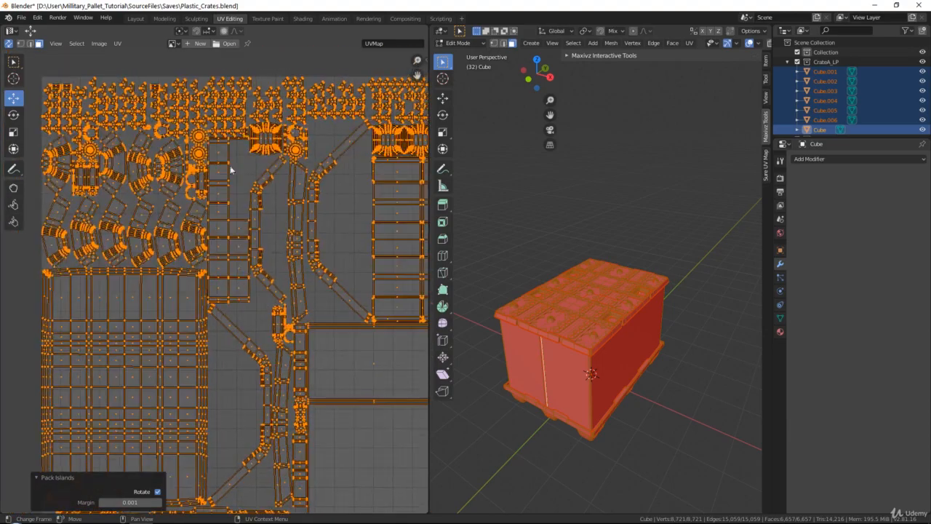
middle_click_drag(341, 184, 273, 256)
scroll(256, 227, "down", 1)
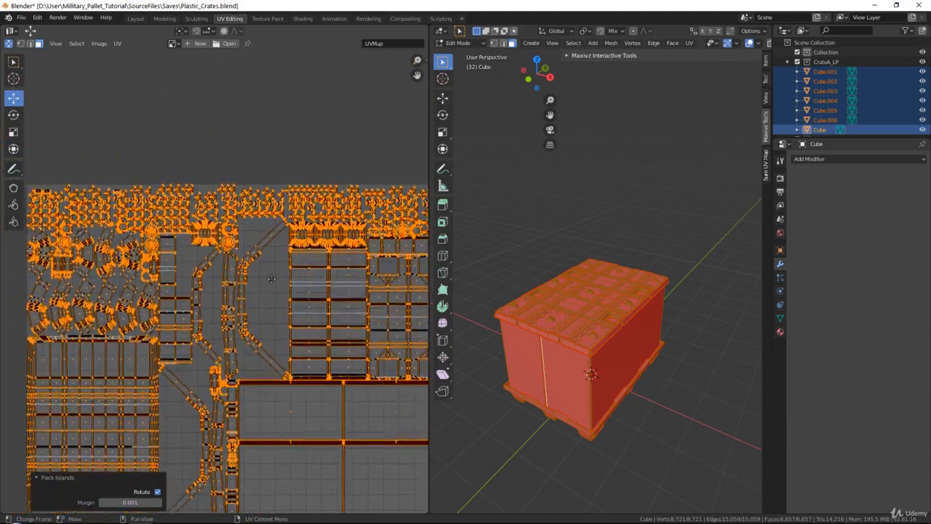
Select the small octagonal handle-recess islands in the UV layout
scroll(267, 208, "up", 4)
left_click(275, 173)
middle_click_drag(285, 167, 406, 234)
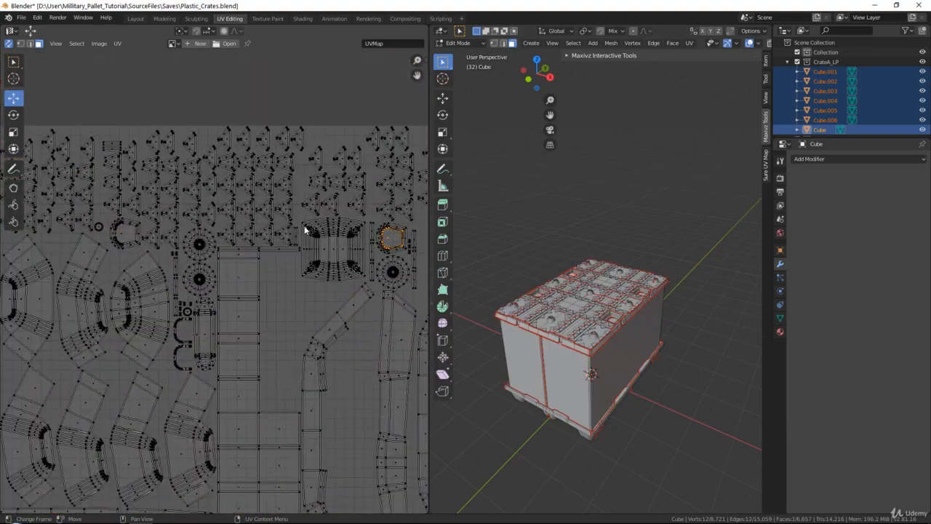
middle_click_drag(163, 223, 262, 251)
scroll(240, 250, "up", 1)
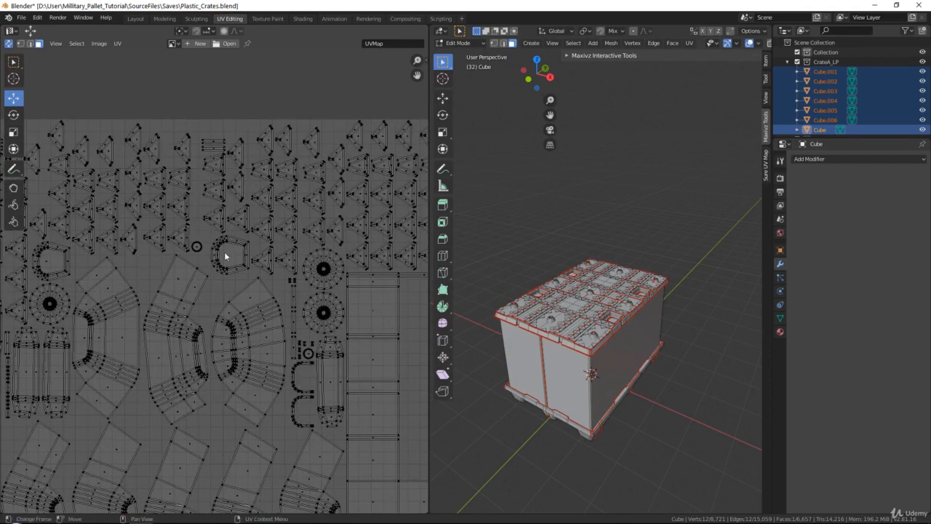
left_click(225, 256, "shift")
middle_click_drag(117, 254, 255, 246)
left_click(178, 251, "shift")
scroll(174, 263, "down", 5)
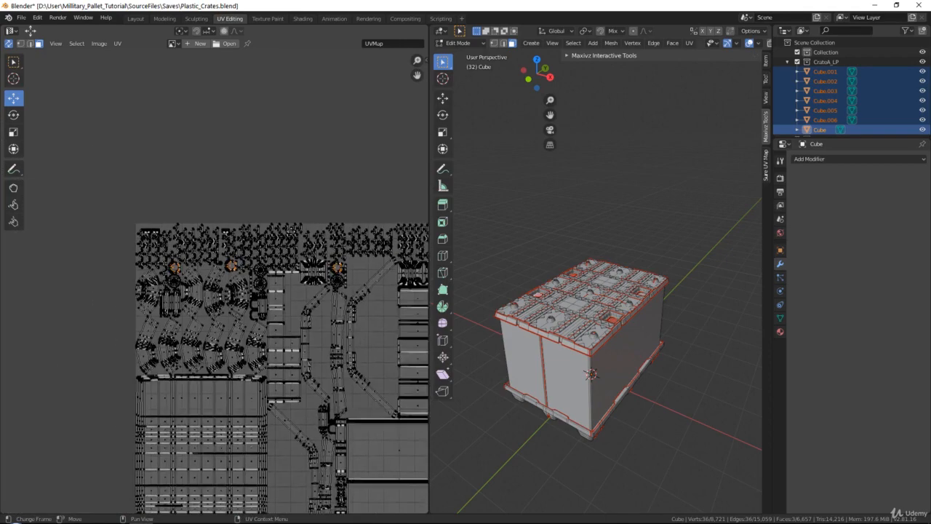
scroll(275, 233, "up", 6)
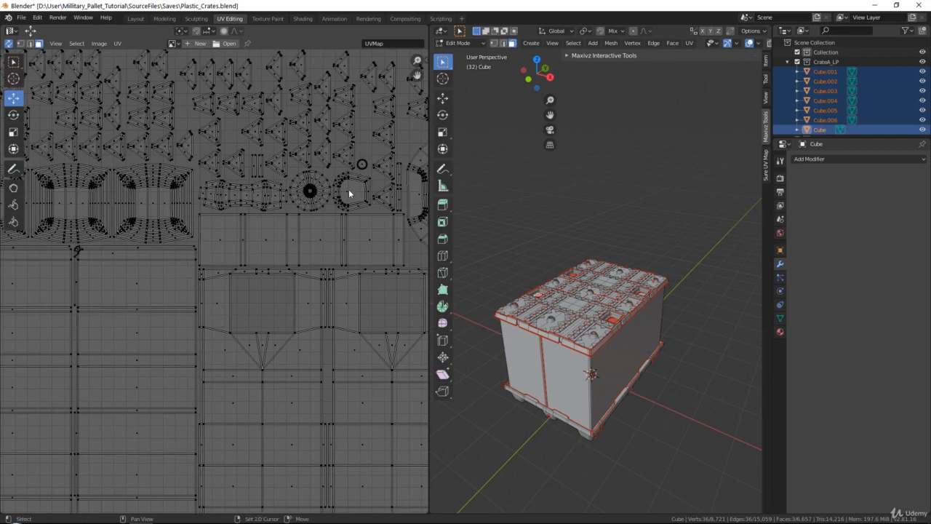
scroll(348, 189, "down", 4)
middle_click_drag(276, 208, 238, 240)
key("ctrl+l")
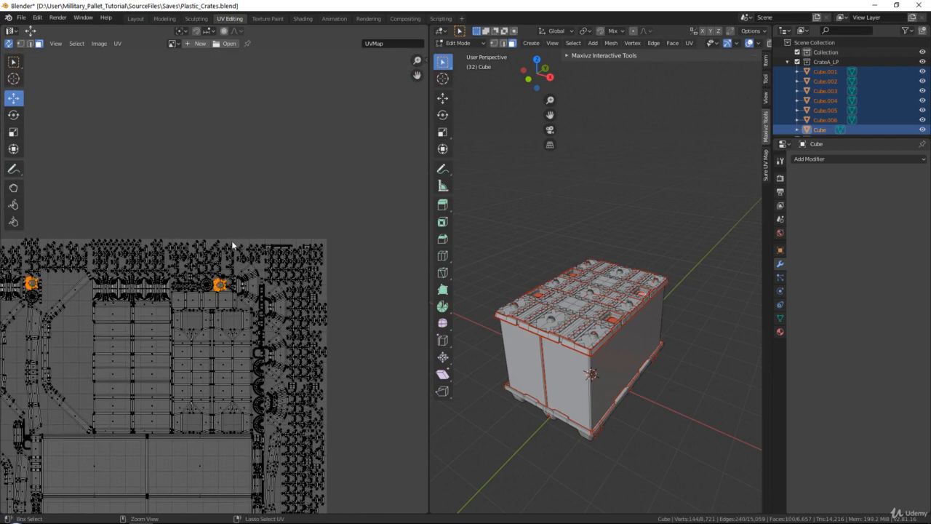
Move the selected handle-recess islands out above the UV tile
middle_click_drag(355, 128, 80, 175)
left_click_drag(187, 330, 206, 239)
middle_click_drag(79, 154, 145, 157)
left_click(14, 61)
middle_click_drag(106, 194, 158, 185)
scroll(159, 185, "up", 4)
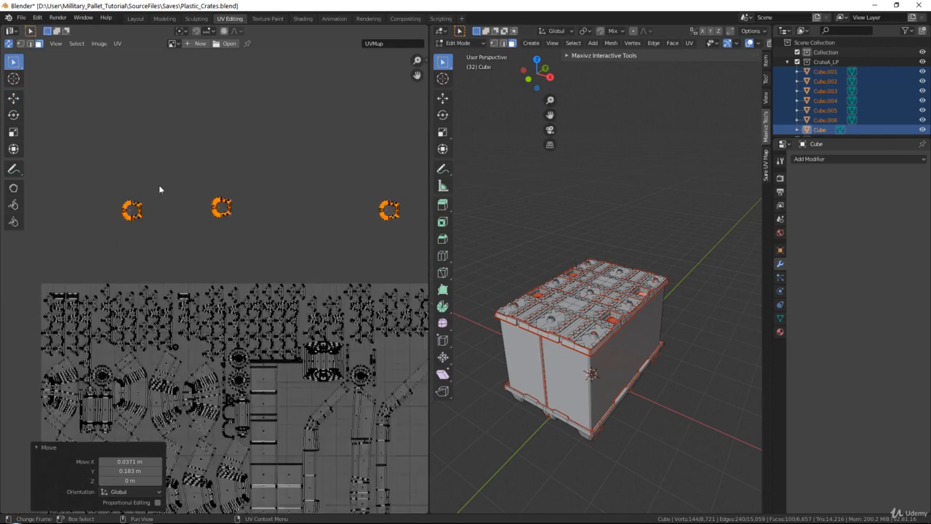
Place the first handle-recess islands side by side outside the tile
middle_click_drag(72, 138, 148, 207)
left_click_drag(115, 192, 205, 284)
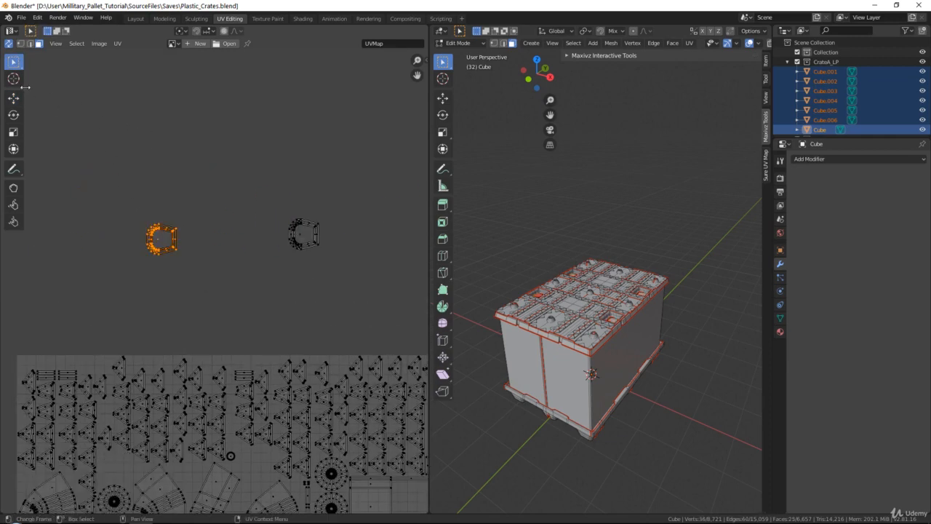
left_click(14, 97)
left_click_drag(167, 238, 276, 234)
left_click(14, 62)
left_click_drag(197, 189, 346, 279)
middle_click_drag(324, 244, 306, 244)
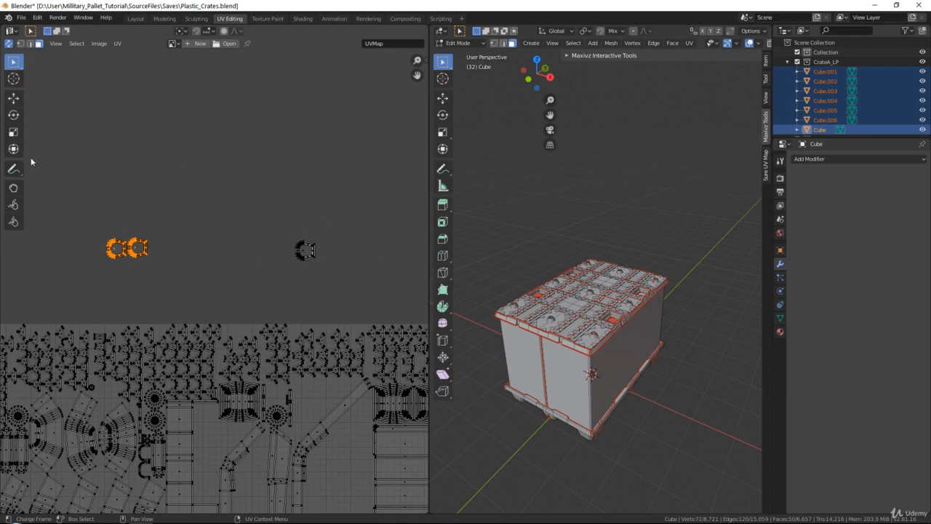
left_click(14, 98)
left_click_drag(136, 252, 283, 252)
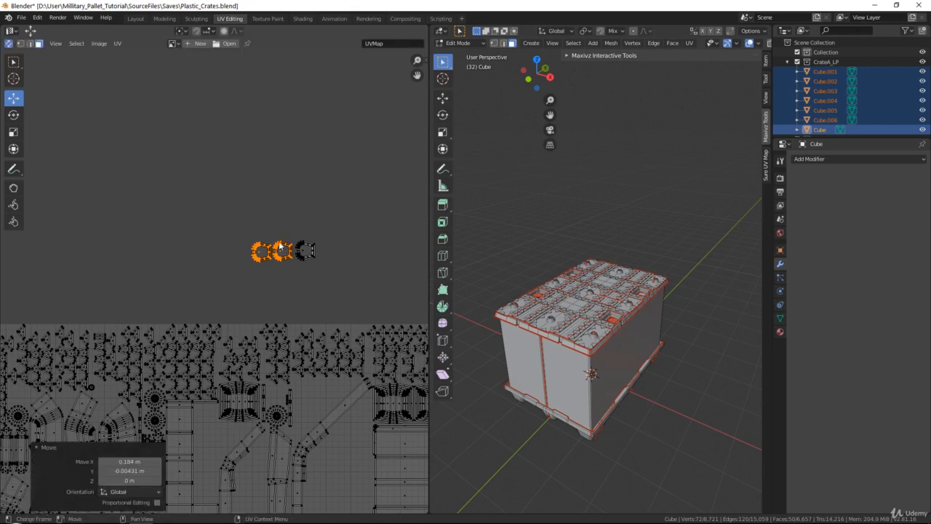
Add the remaining handle-recess islands to the row, lining up all four
middle_click_drag(257, 228, 146, 222)
left_click(14, 64)
left_click_drag(111, 200, 261, 276)
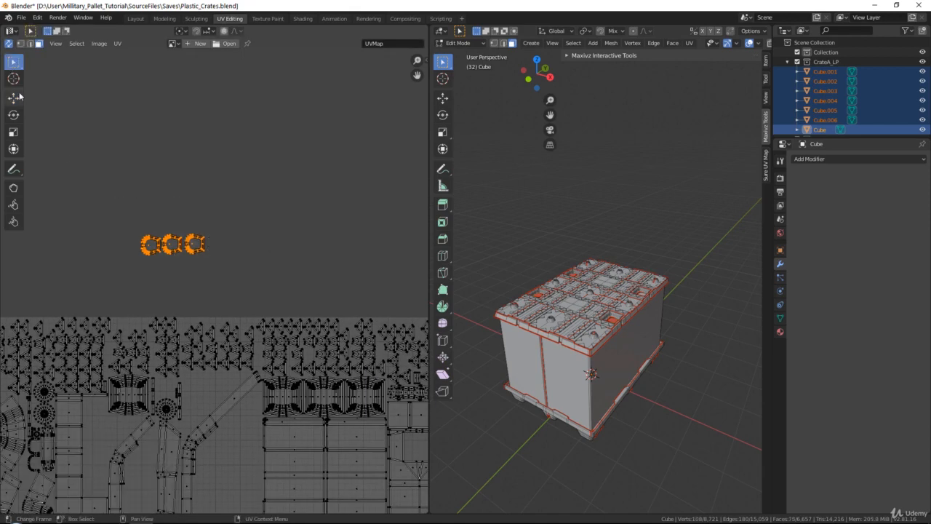
left_click(14, 98)
middle_click_drag(222, 253, 98, 253)
left_click_drag(98, 248, 375, 252)
left_click(13, 63)
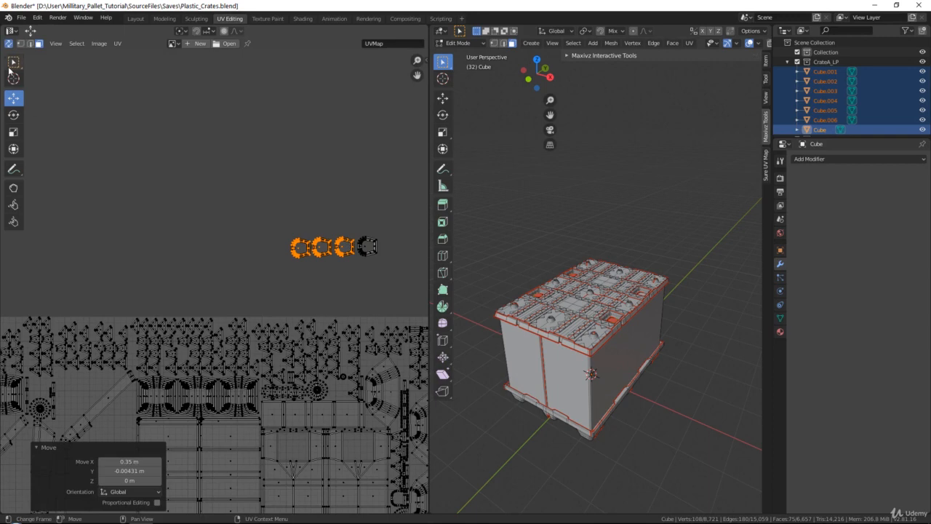
Select the four handle-recess islands and move them into an empty gap inside the UV tile
left_click(297, 208)
left_click_drag(250, 209, 420, 283)
scroll(349, 286, "down", 2)
middle_click_drag(248, 294, 285, 142)
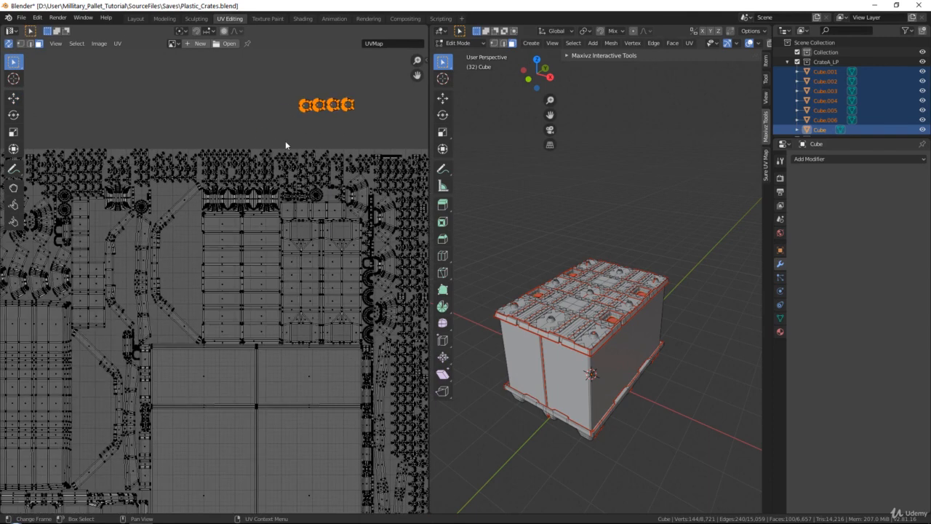
left_click(14, 97)
left_click_drag(321, 107, 92, 422)
middle_click_drag(80, 424, 161, 355)
scroll(138, 357, "up", 5)
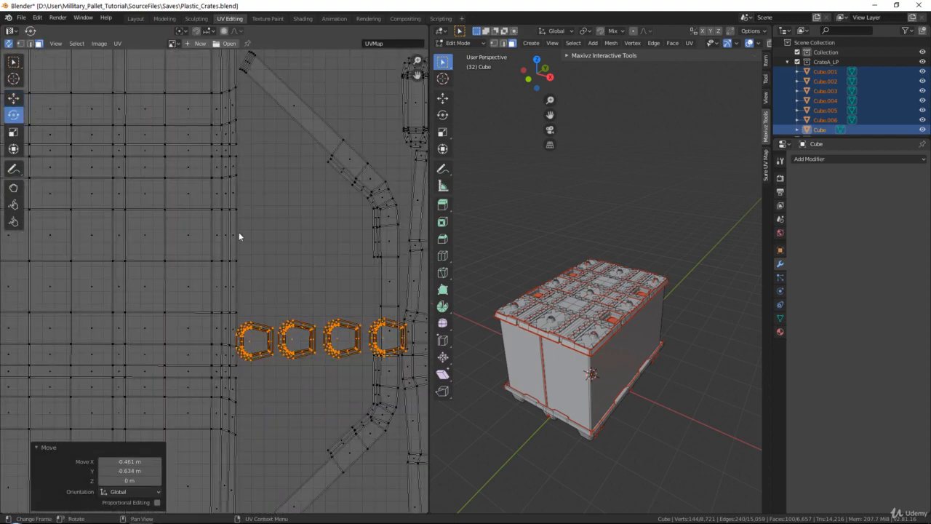
Rotate the four handle-recess islands 90° and shift them into place
middle_click_drag(344, 340, 268, 256)
left_click_drag(269, 256, 239, 301, "ctrl")
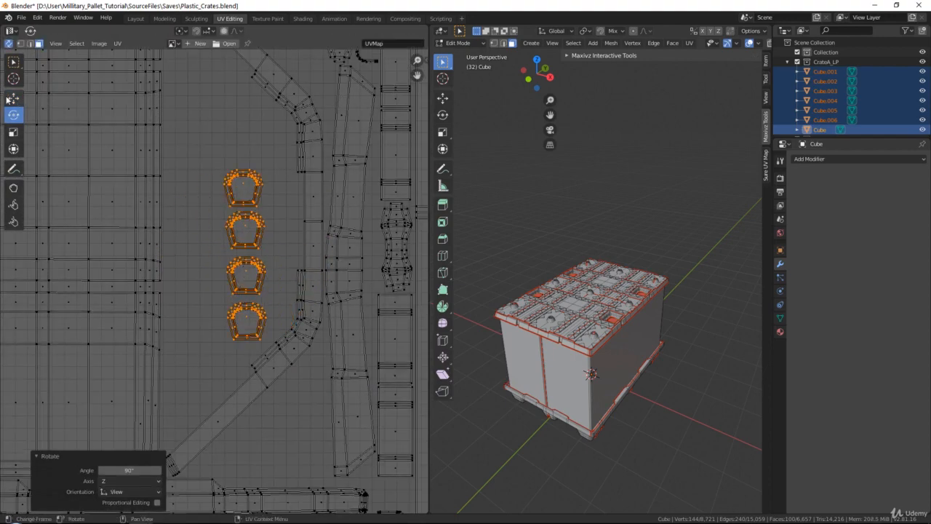
left_click(12, 97)
left_click_drag(107, 204, 66, 168)
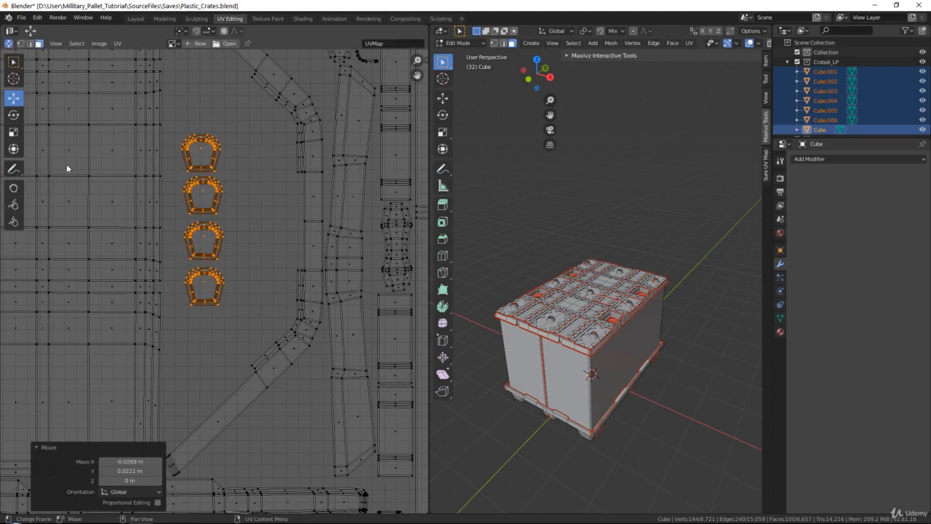
Scale the four handle-recess islands up by about 1.83 and adjust their position in the gap
left_click(12, 132)
left_click_drag(197, 157, 266, 135)
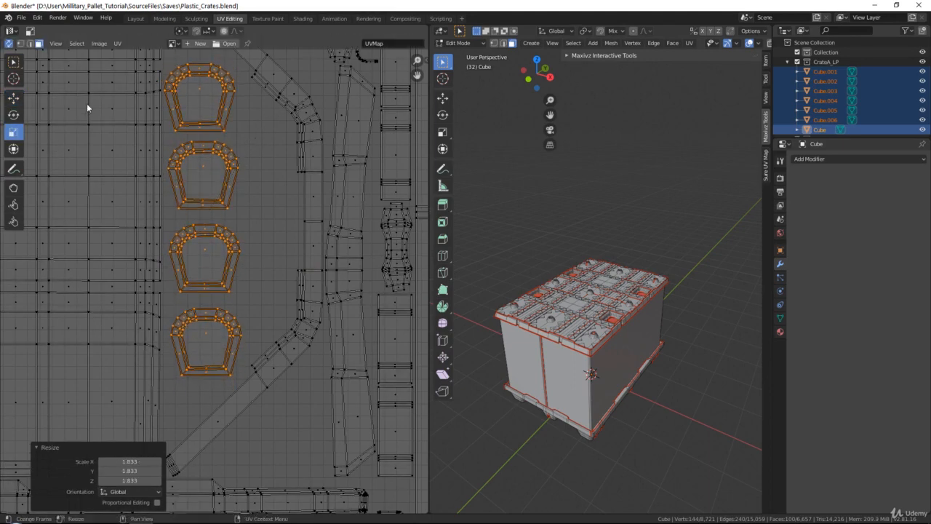
left_click(13, 98)
left_click_drag(171, 102, 178, 102)
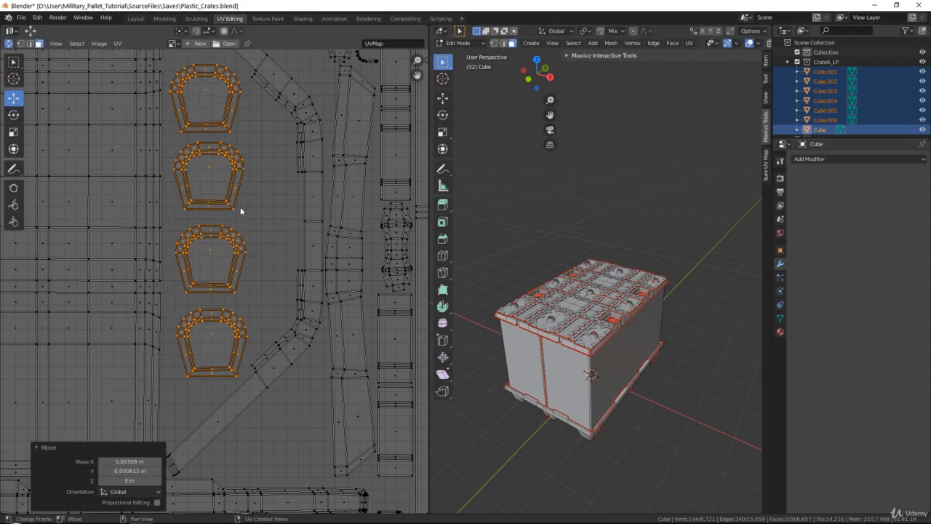
scroll(240, 206, "down", 7)
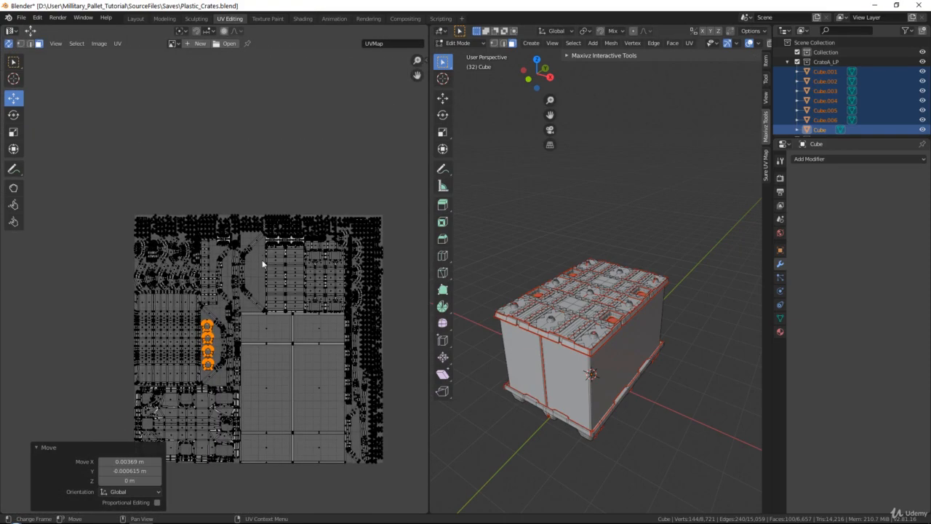
Leave Edit Mode and switch the viewport to Material Preview shading to display the checker material on the crate
scroll(262, 263, "up", 4)
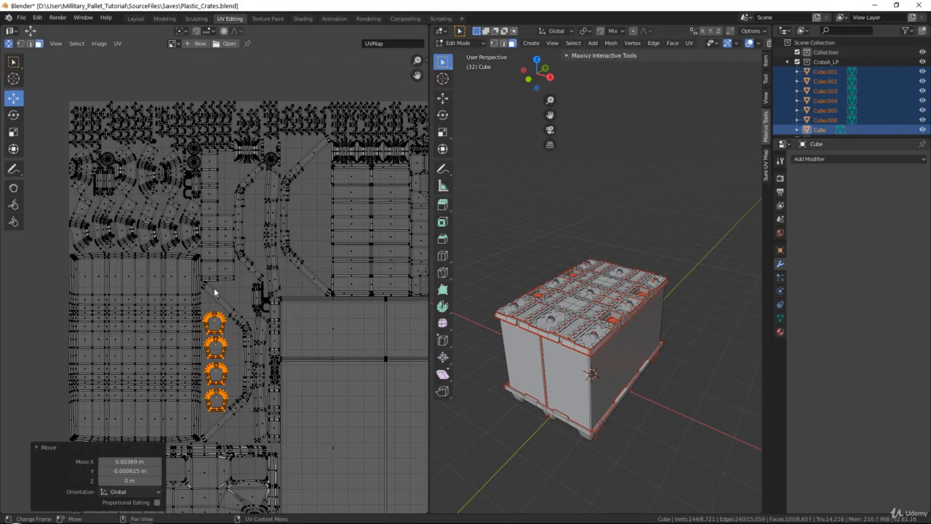
middle_click_drag(304, 179, 299, 228)
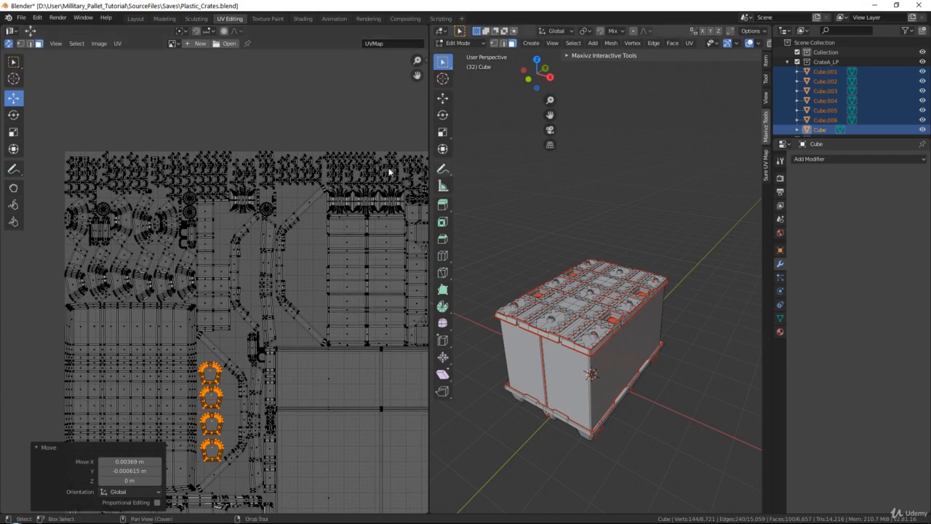
scroll(342, 208, "down", 3)
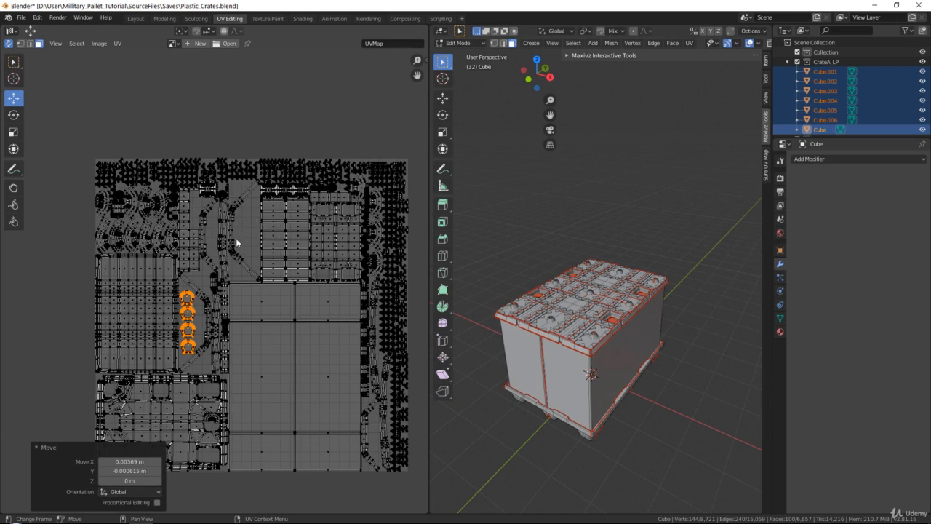
scroll(576, 325, "up", 4)
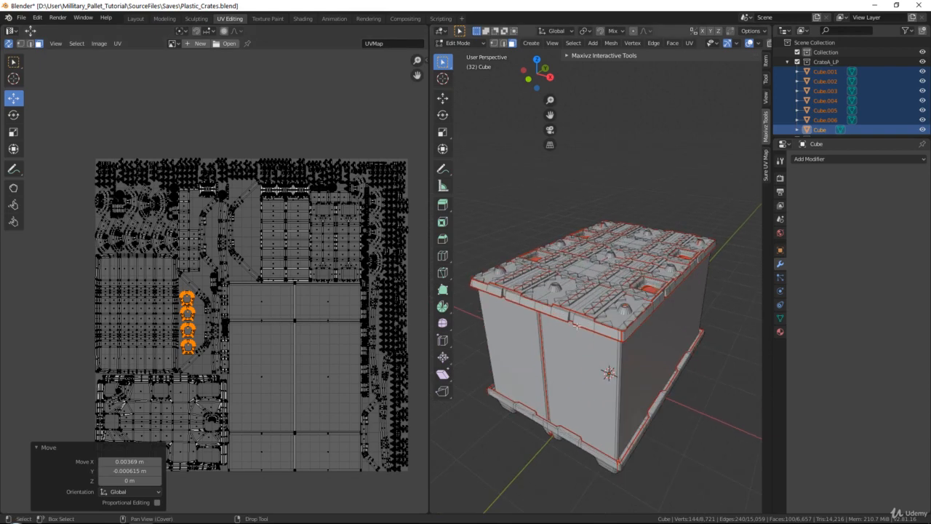
key("Tab")
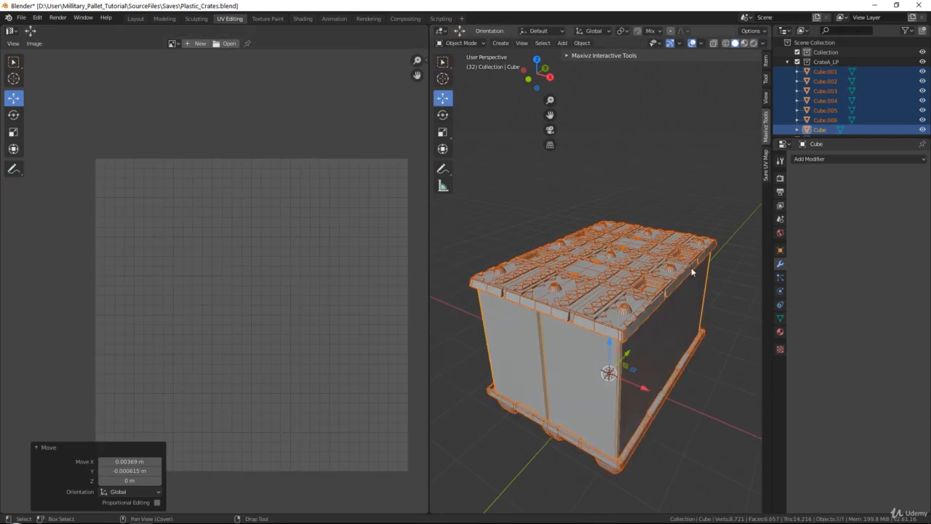
left_click(744, 43)
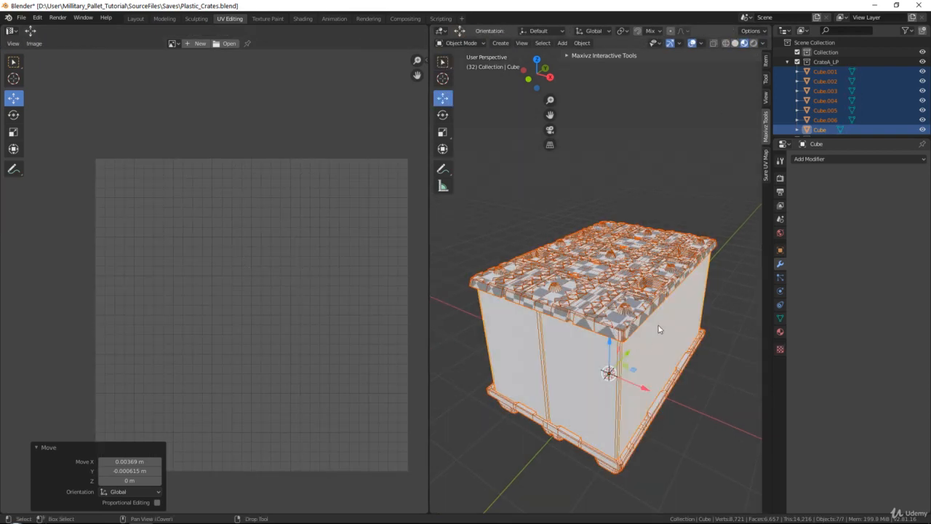
Select a crate part to inspect its checker material settings, then deselect everything to view the checker across the model
left_click(635, 324, "shift")
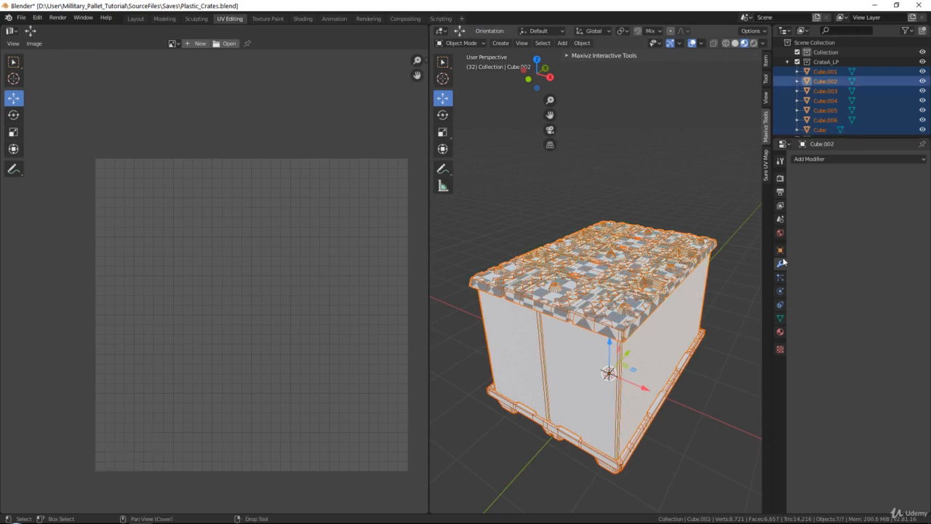
left_click(780, 332)
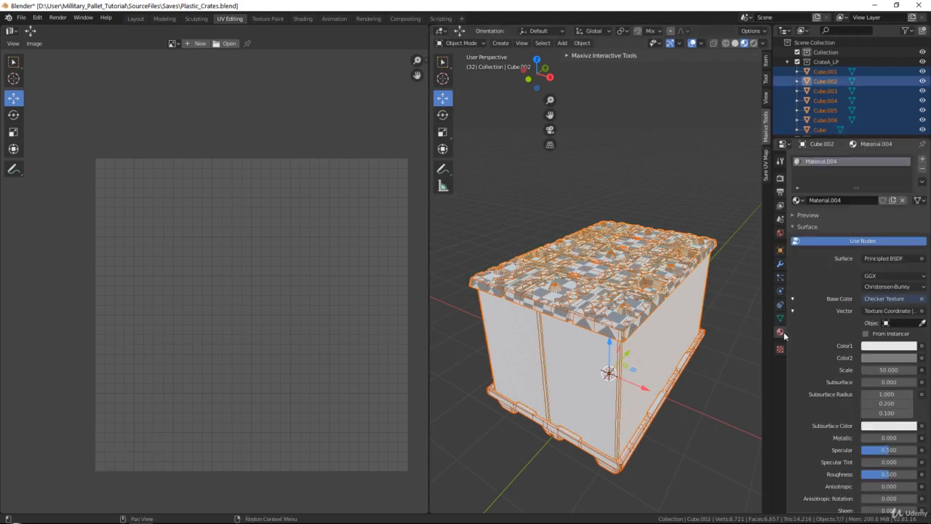
left_click(922, 181)
left_click(836, 207)
left_click(648, 202)
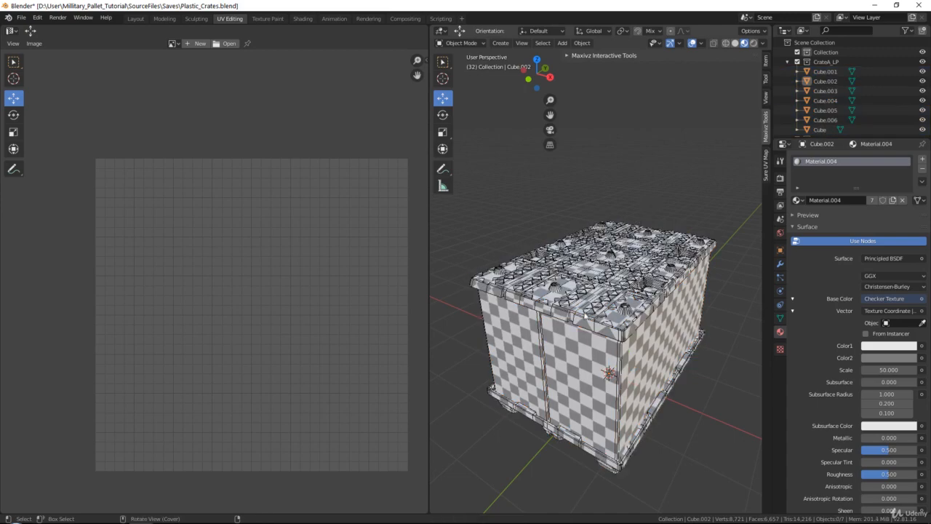
middle_click_drag(655, 95, 717, 90)
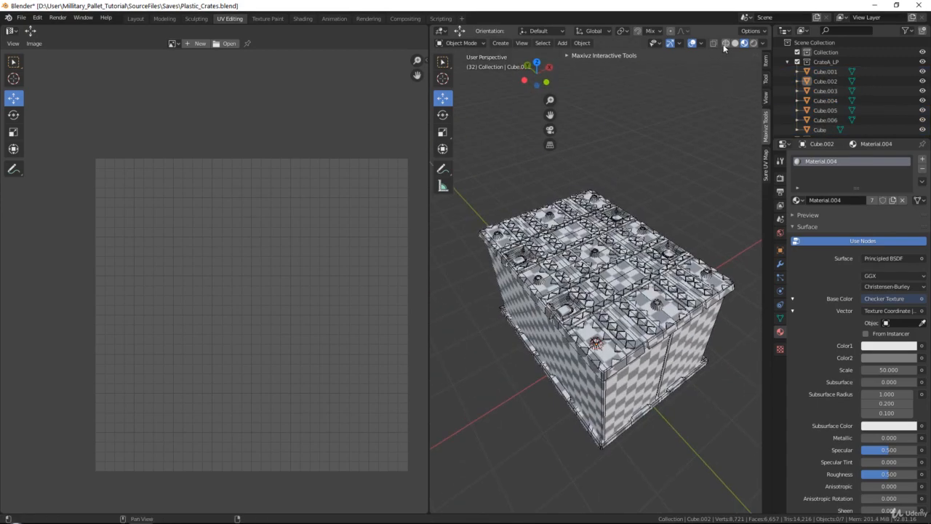
Turn off the wireframe overlay and inspect the checker density over the crate
left_click(701, 43)
left_click(642, 218)
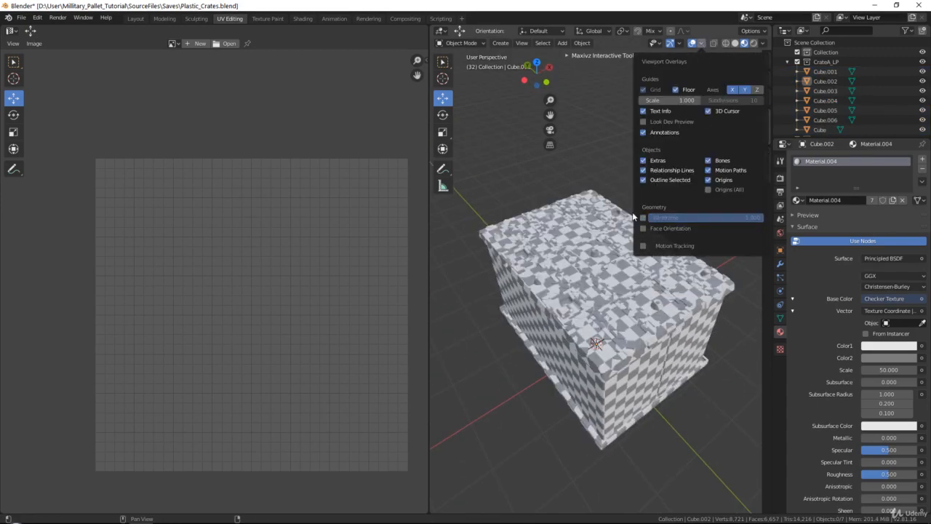
middle_click_drag(687, 311, 706, 324)
scroll(626, 316, "up", 4)
middle_click_drag(665, 268, 436, 167)
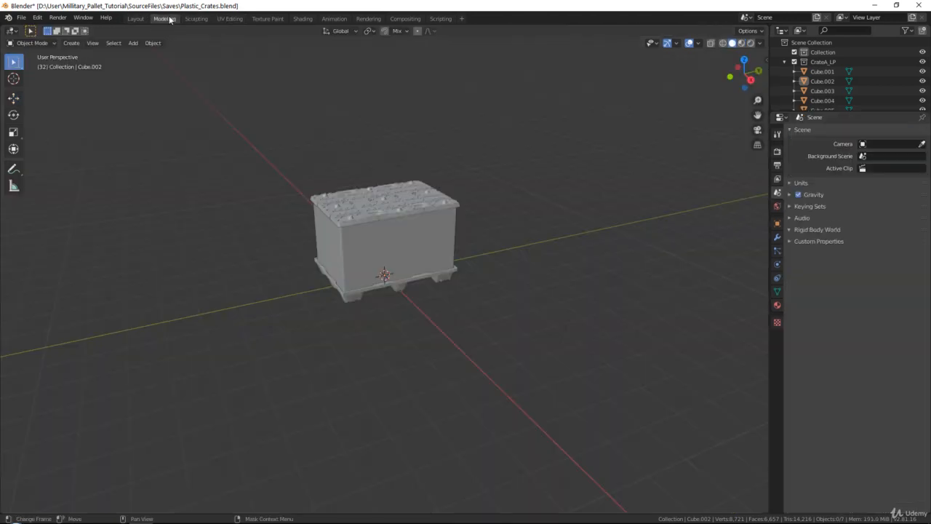
Return to the Layout workspace and save the file
left_click(164, 18)
scroll(384, 202, "up", 5)
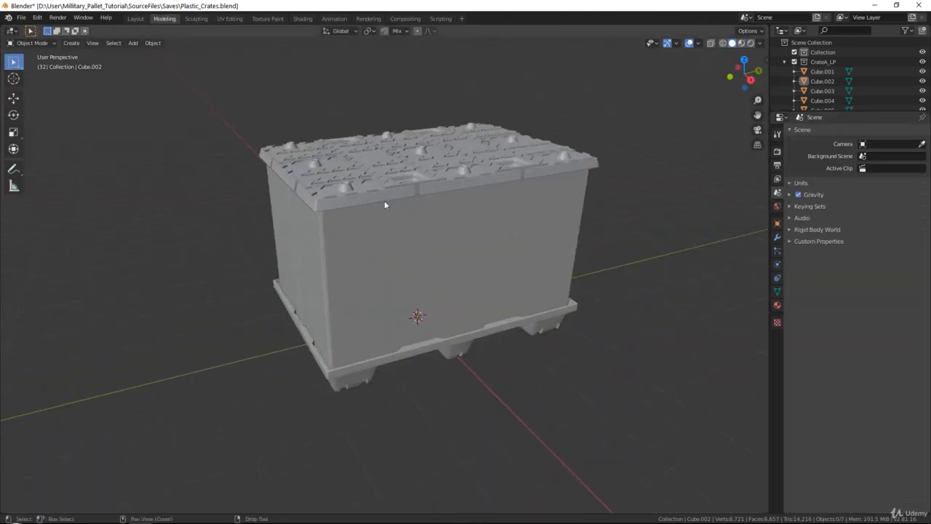
middle_click_drag(384, 202, 426, 197)
left_click(139, 18)
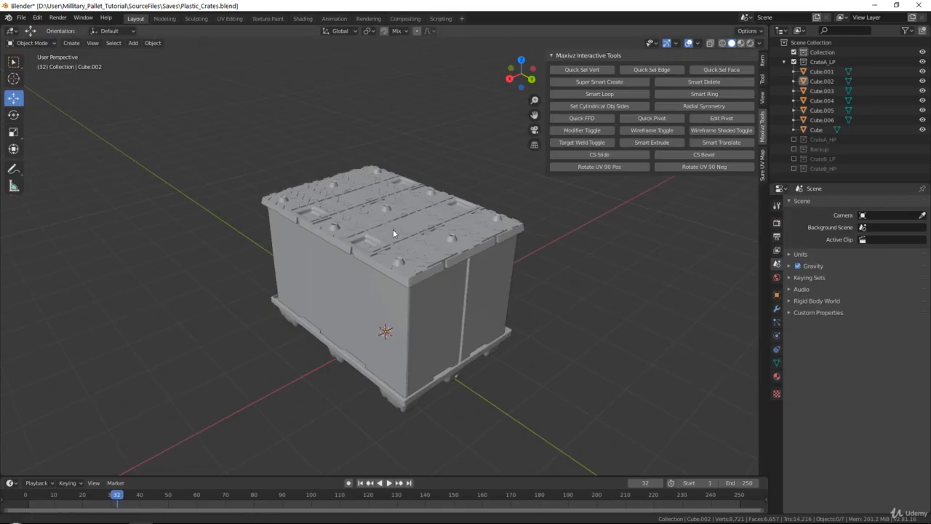
middle_click_drag(538, 254, 405, 231)
left_click(171, 20)
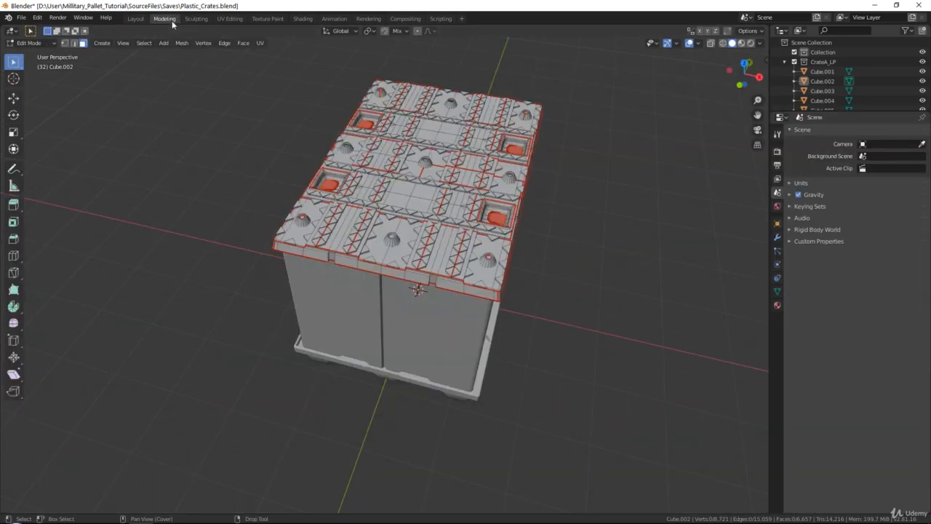
left_click(137, 18)
middle_click_drag(346, 257, 453, 227)
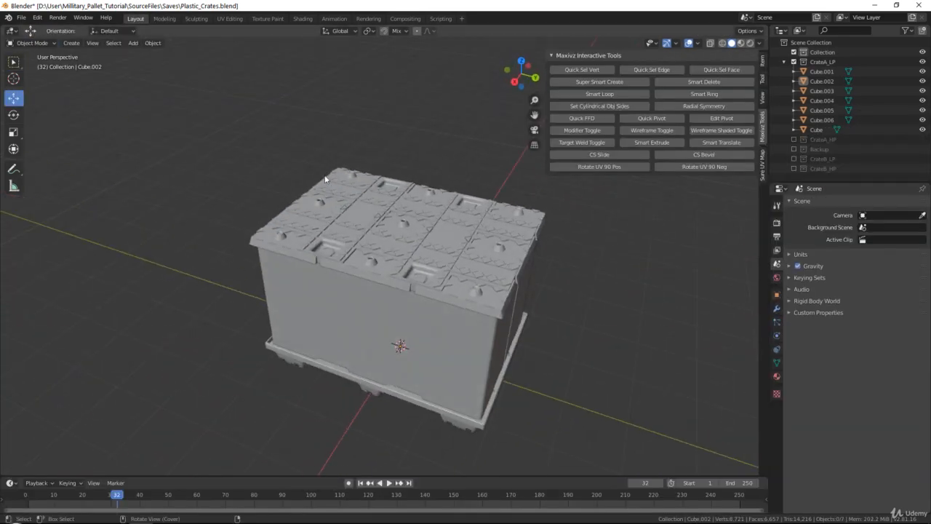
key("ctrl+s")
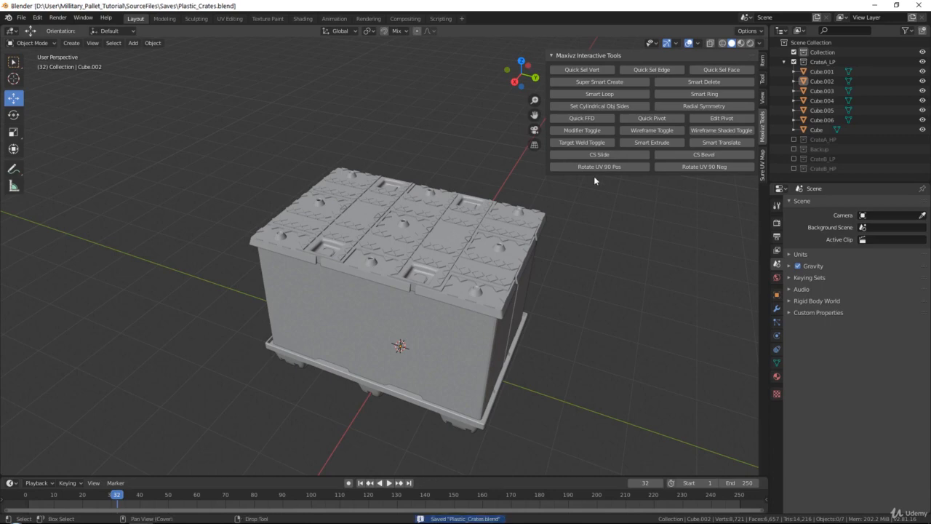
Exclude the CrateA collections, enable the CrateB_HP collection to view the next crate, and save the file
middle_click_drag(432, 262, 542, 230)
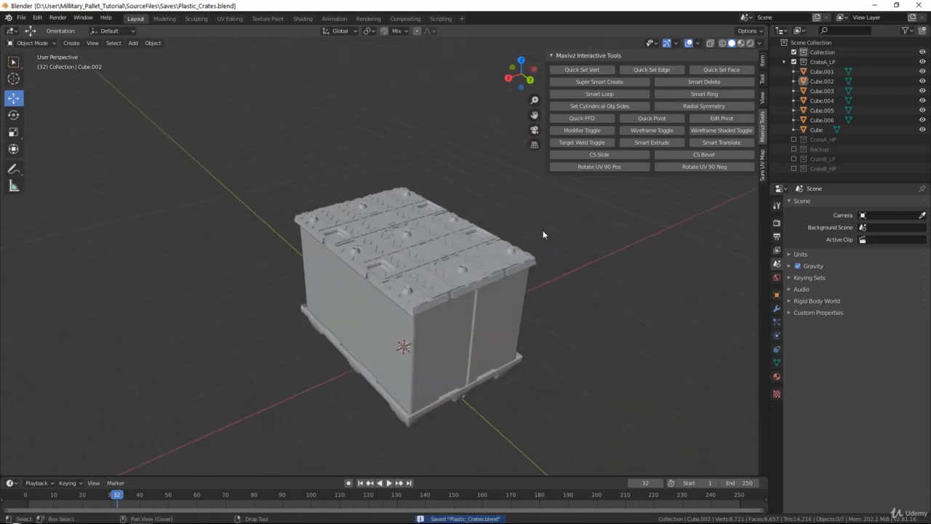
left_click(793, 62)
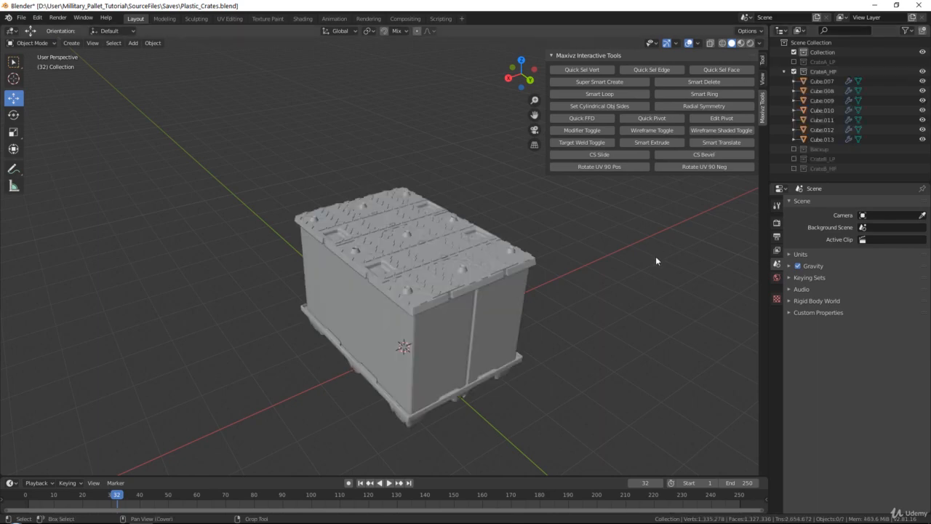
middle_click_drag(607, 284, 620, 224)
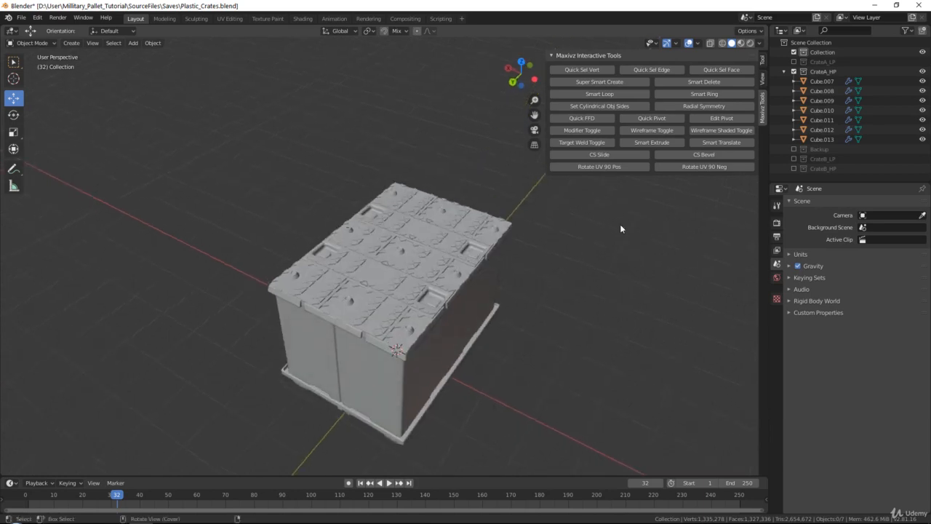
left_click(794, 71)
left_click(793, 82)
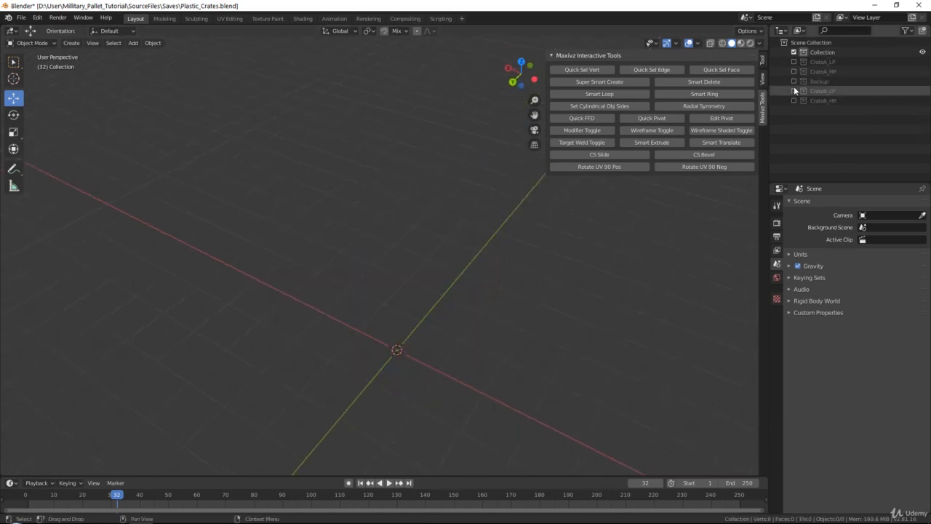
left_click(793, 82)
left_click(793, 91)
middle_click_drag(520, 322, 657, 208)
left_click(793, 91)
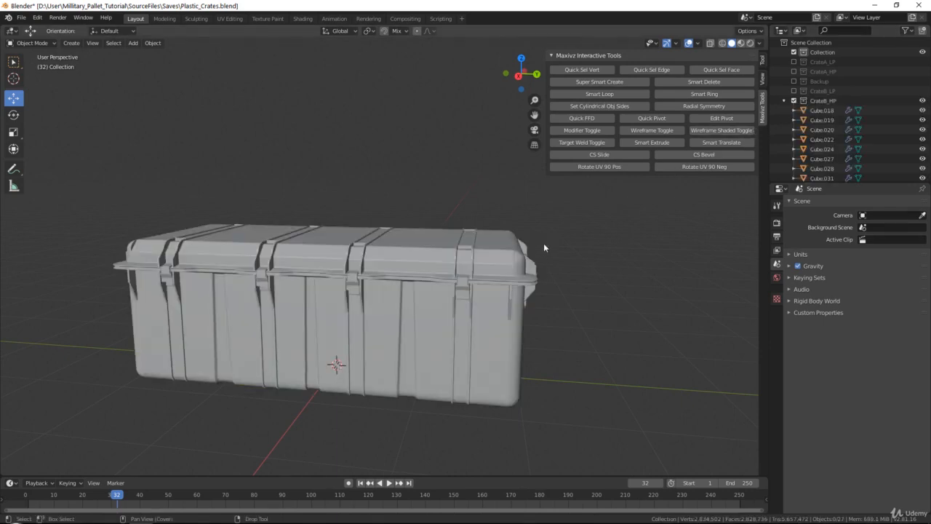
middle_click_drag(544, 244, 300, 245)
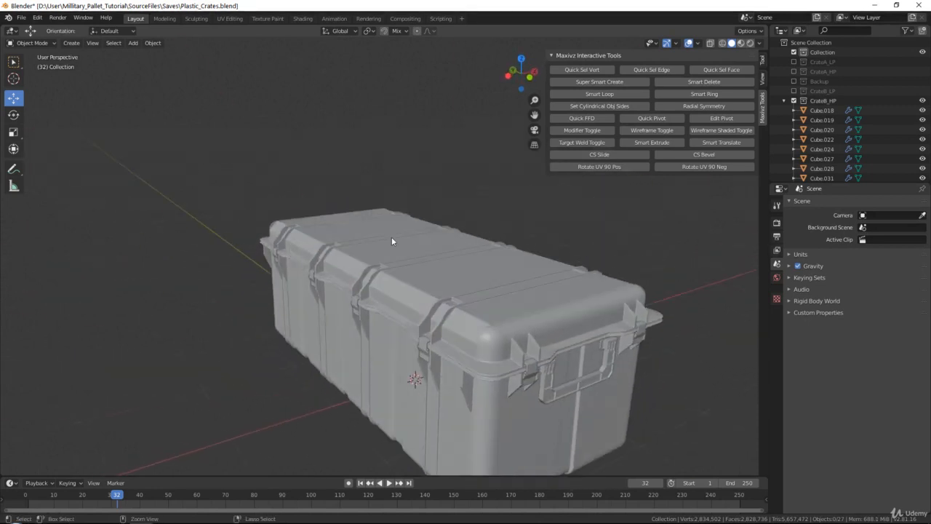
key("ctrl+s")
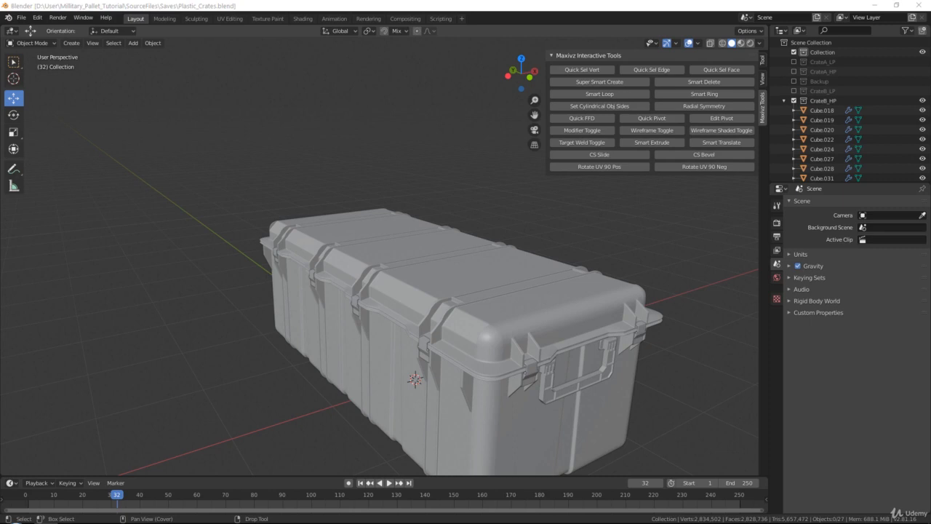
Switch to the photo viewer, browse the reference photos of cardboard boxes and military pallets, then return to Blender
key("alt+Tab")
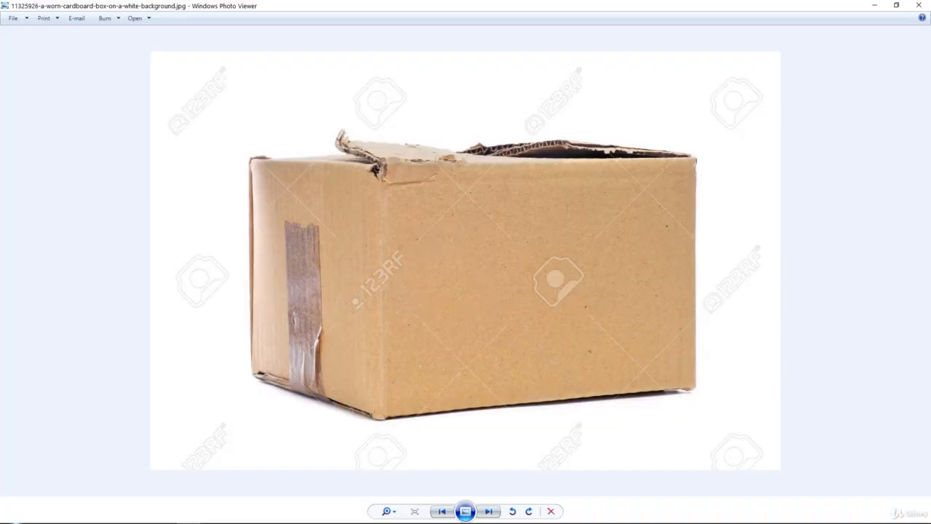
key("Right")
key("Right")
key("Right")
key("Right")
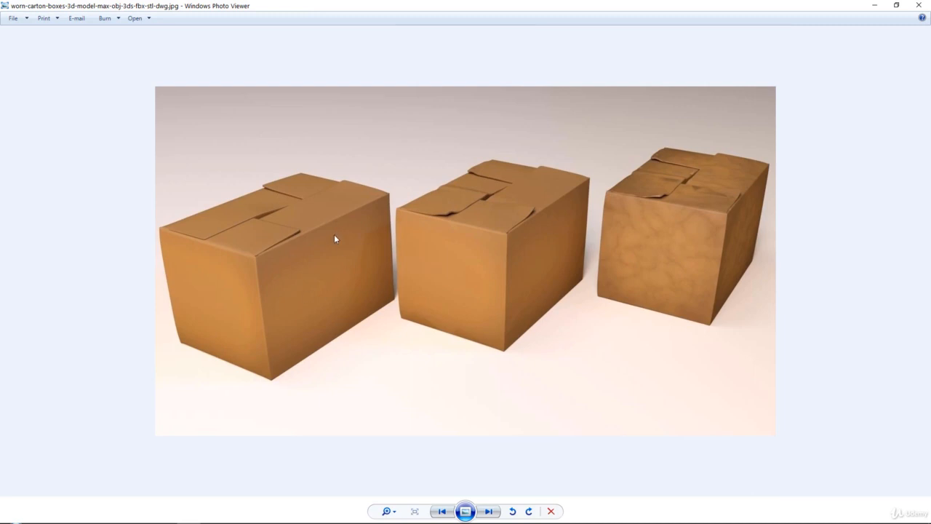
key("Right")
key("Right")
key("Right")
key("Left")
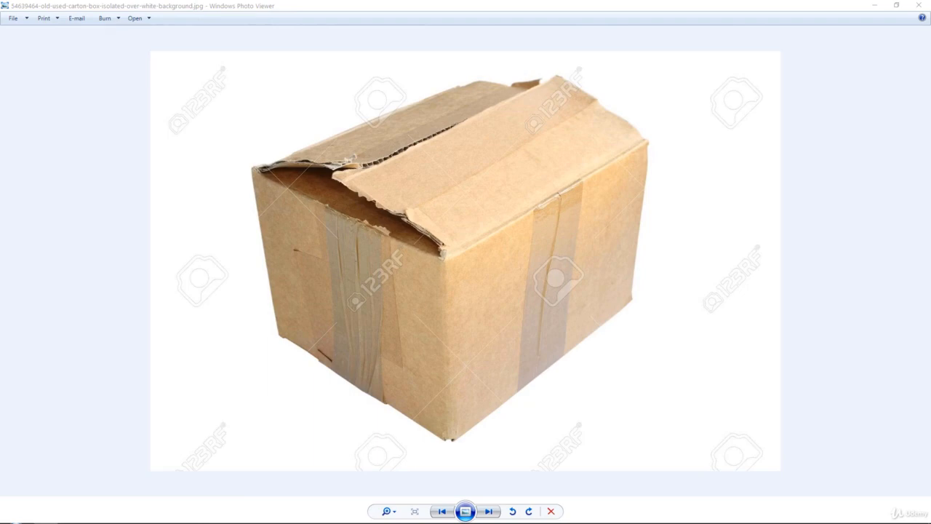
key("Right")
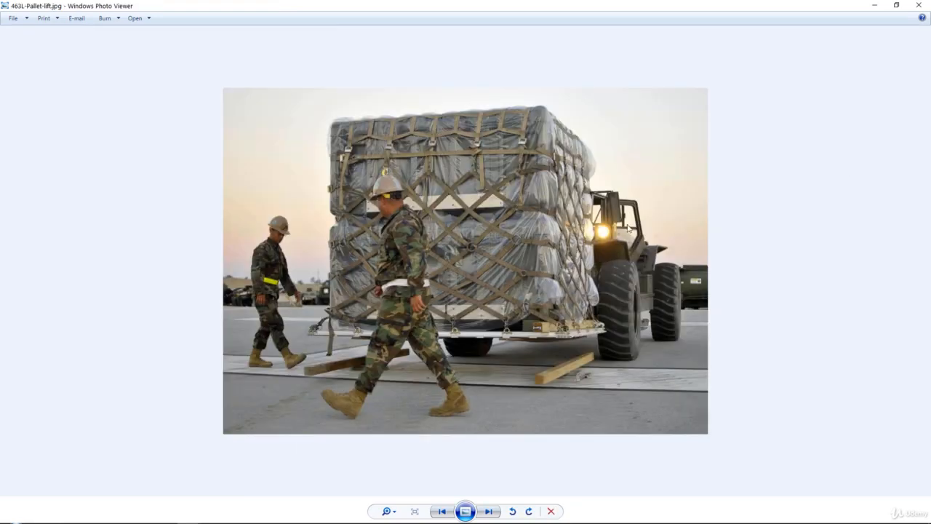
key("Right")
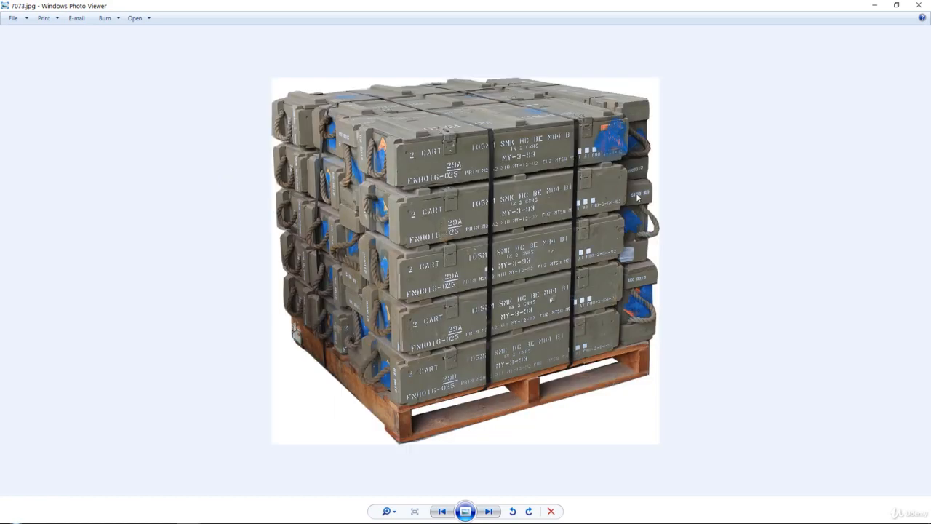
key("Left")
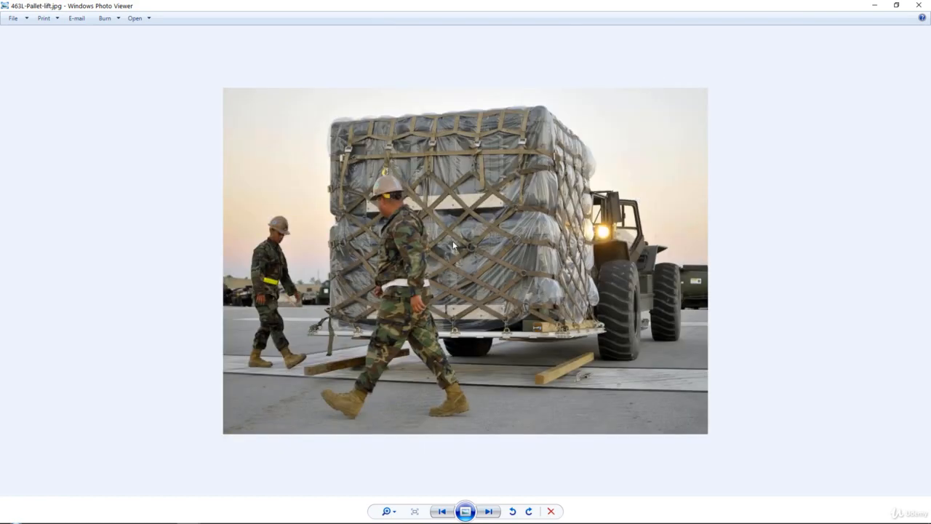
key("Right")
key("Right")
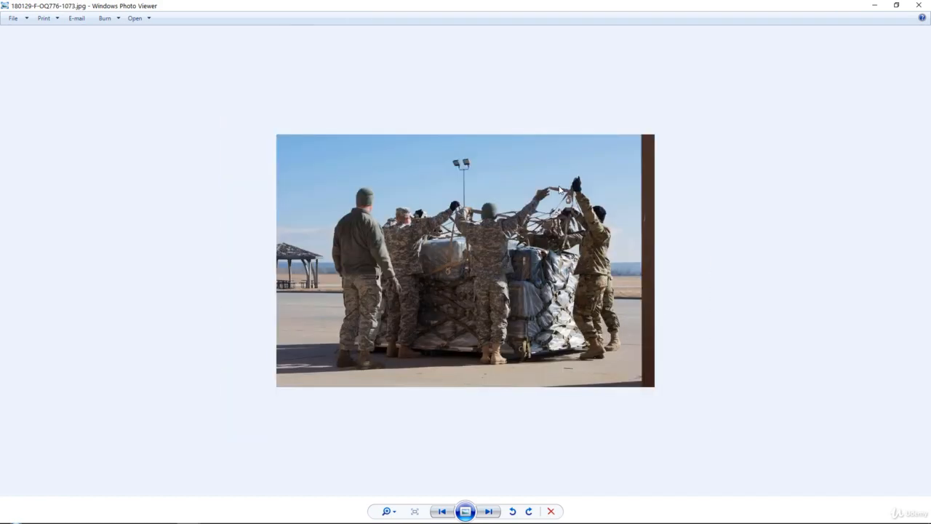
key("Right")
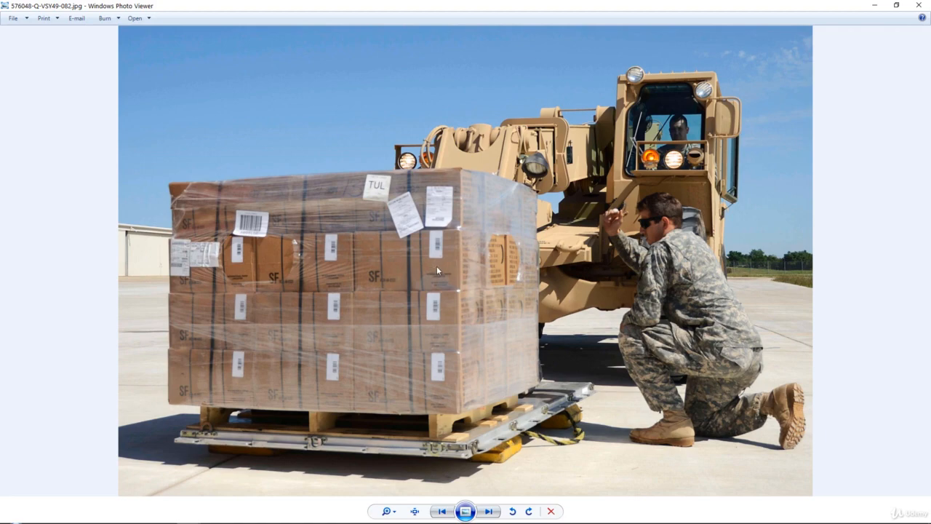
key("Right")
scroll(314, 285, "up", 2)
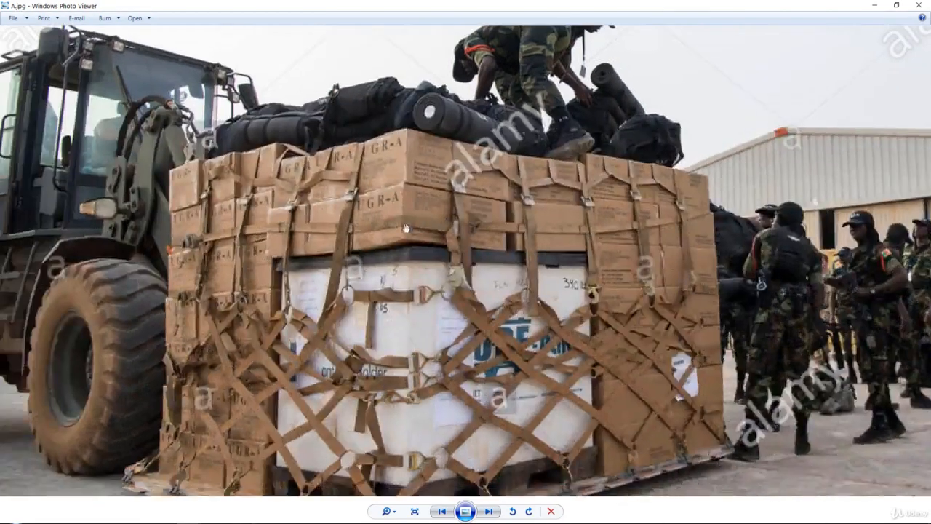
scroll(370, 211, "down", 3)
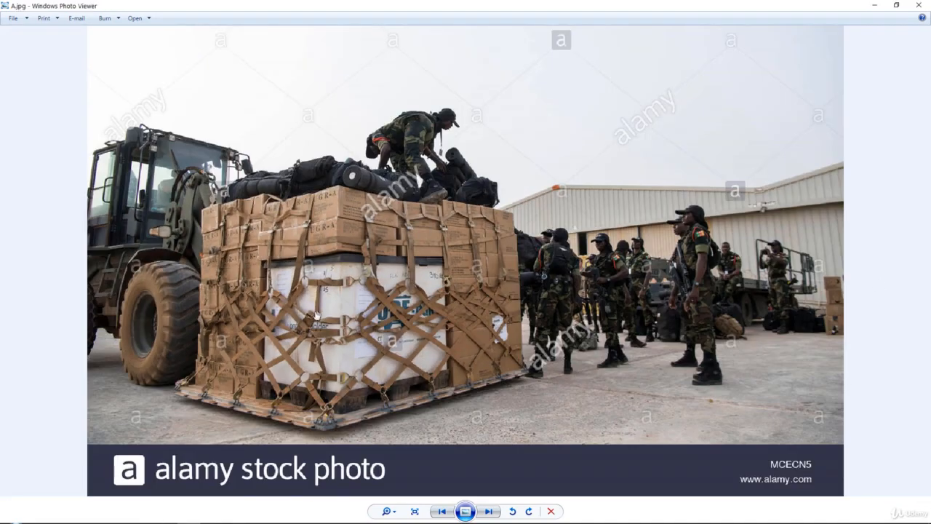
scroll(319, 317, "up", 2)
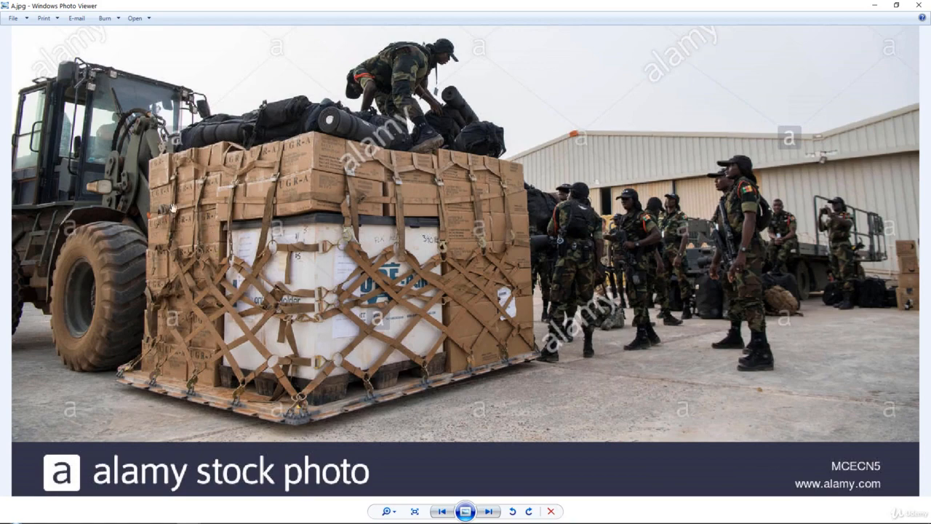
left_click_drag(458, 198, 512, 218)
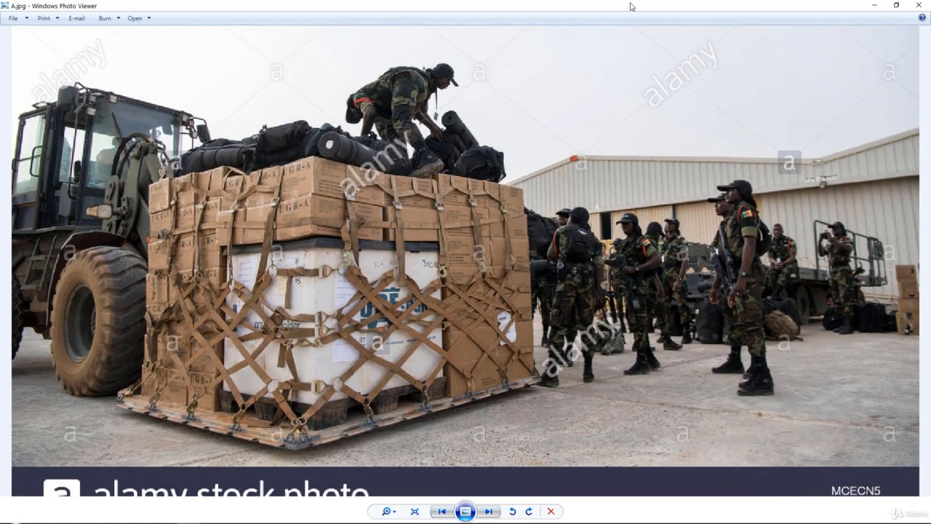
left_click_drag(632, 5, 930, 4)
left_click(877, 6)
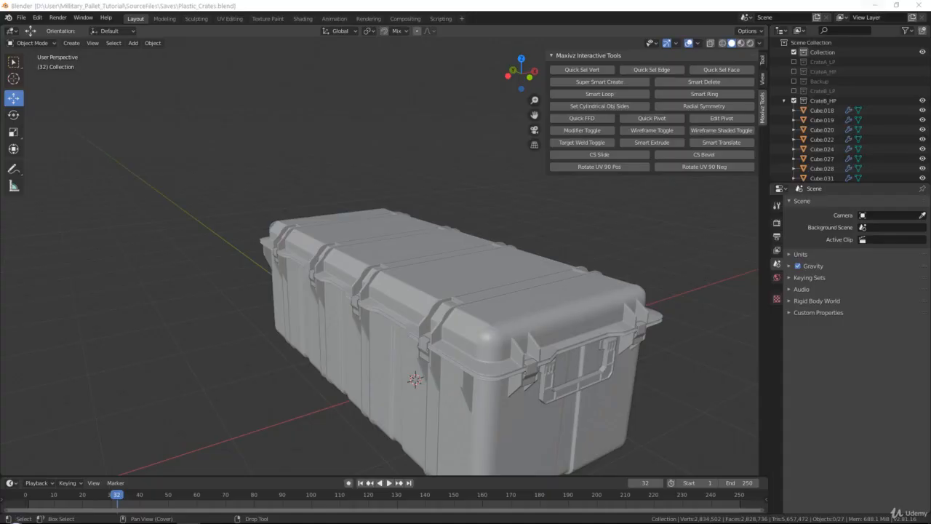